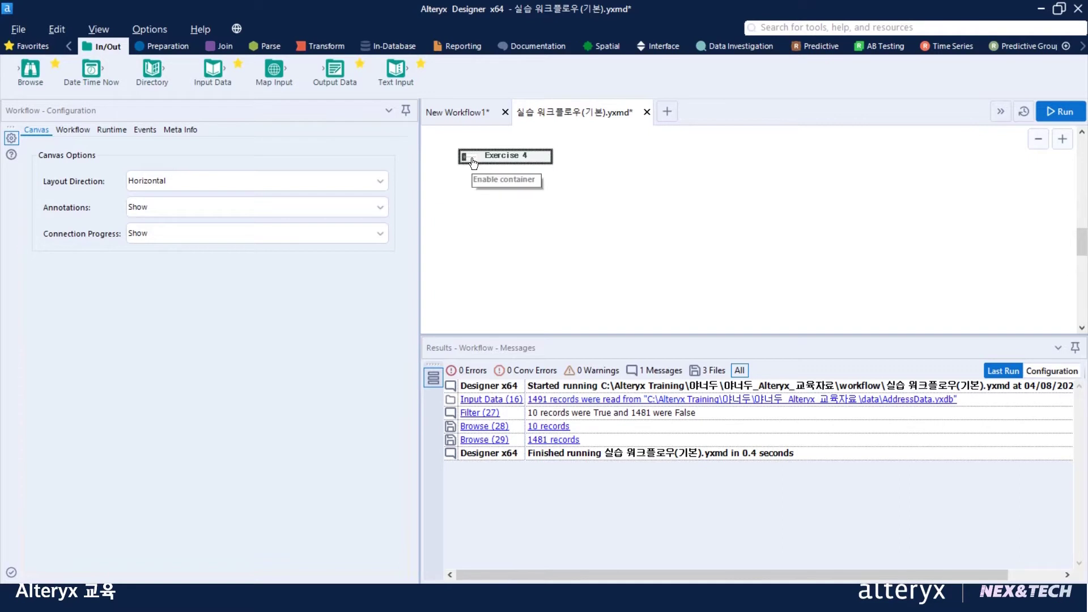
# Enable the Exercise 4 container and preview the Transaction.xlsx input data across all its columns
pyautogui.click(471, 158)
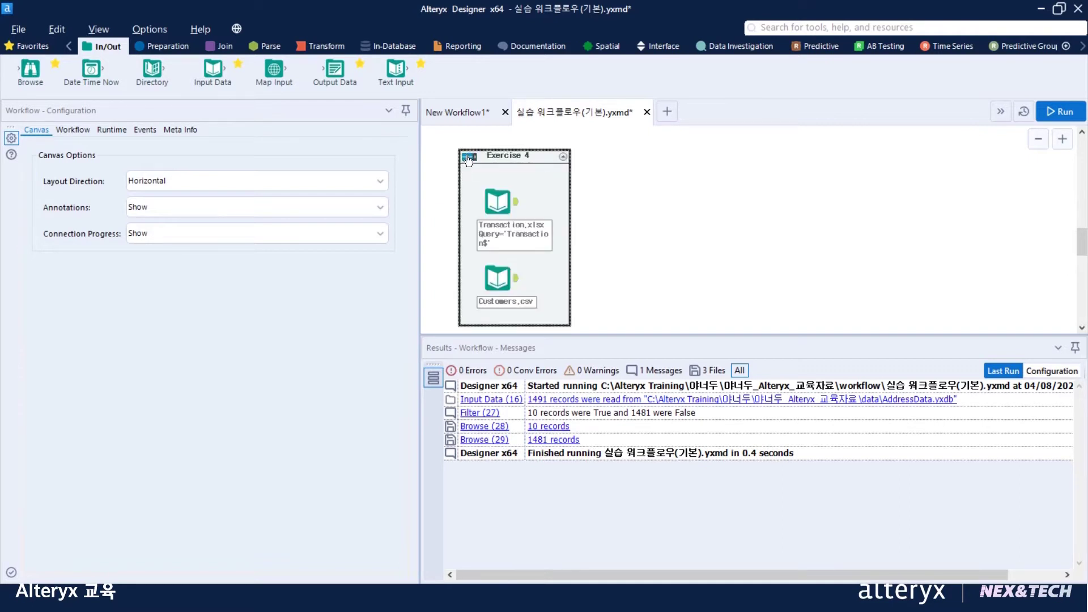
pyautogui.click(518, 213)
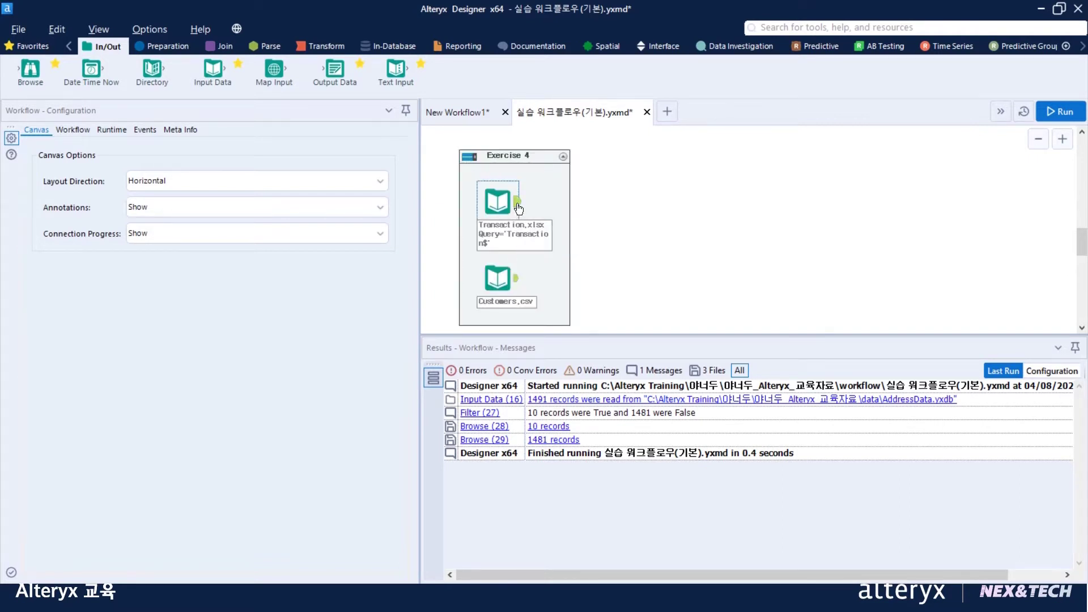
pyautogui.click(515, 283)
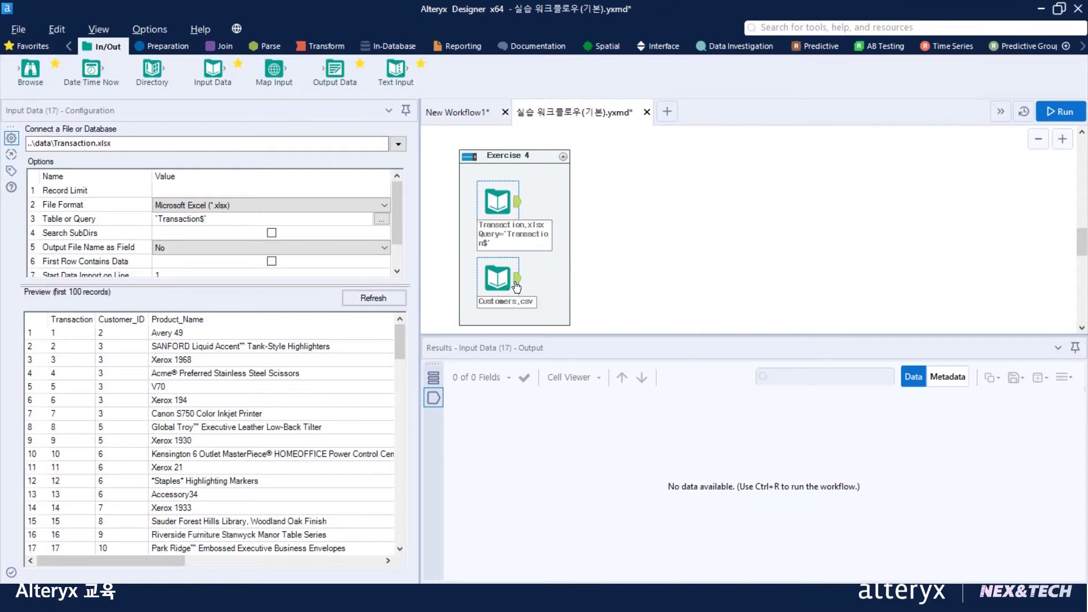
pyautogui.click(512, 204)
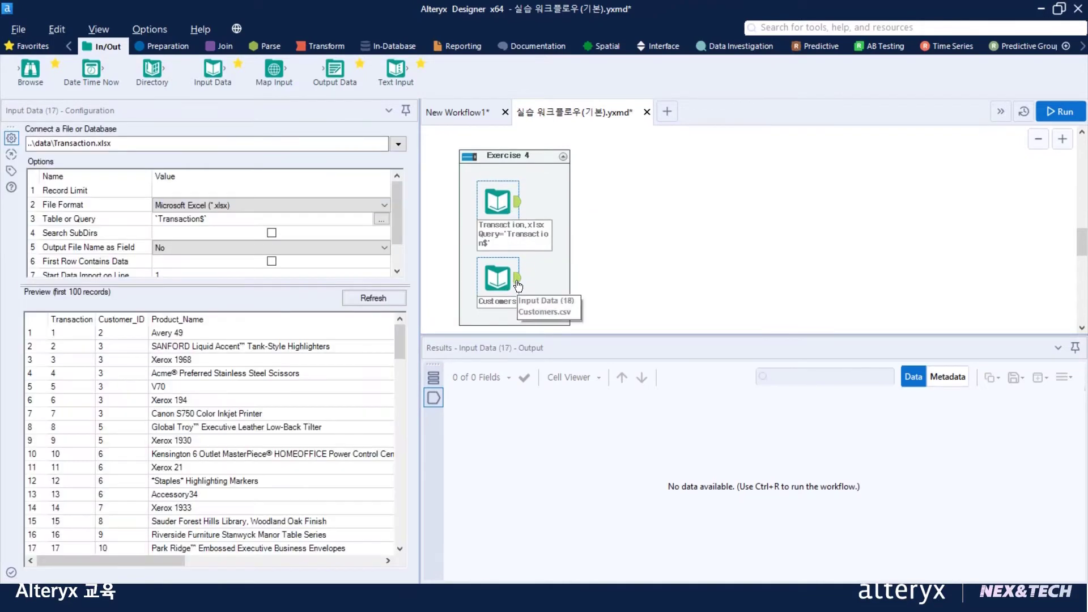
pyautogui.moveTo(421, 215); pyautogui.dragTo(682, 236)
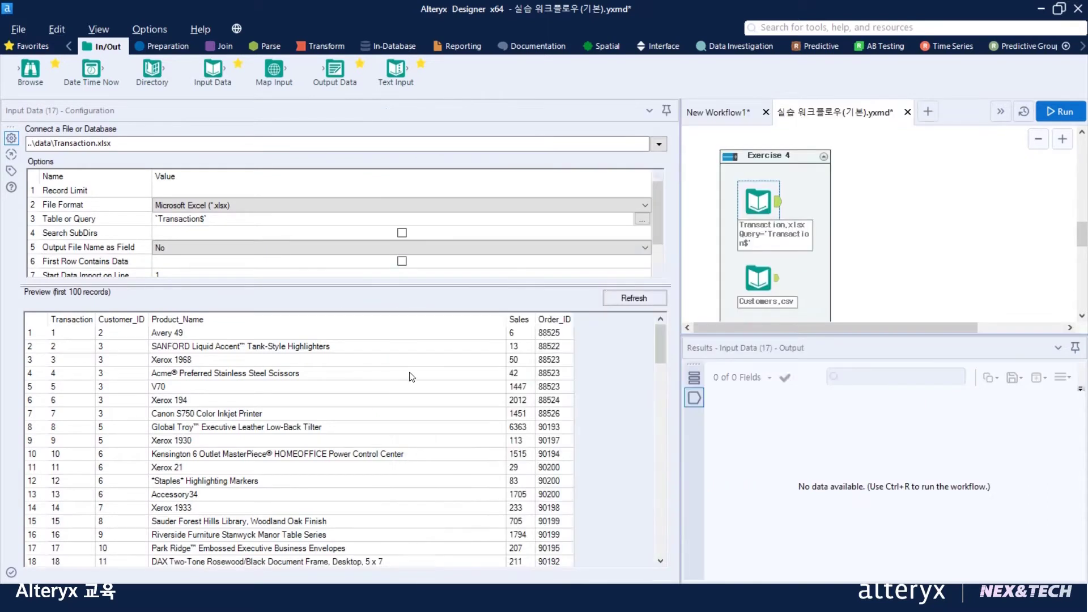
pyautogui.click(130, 319)
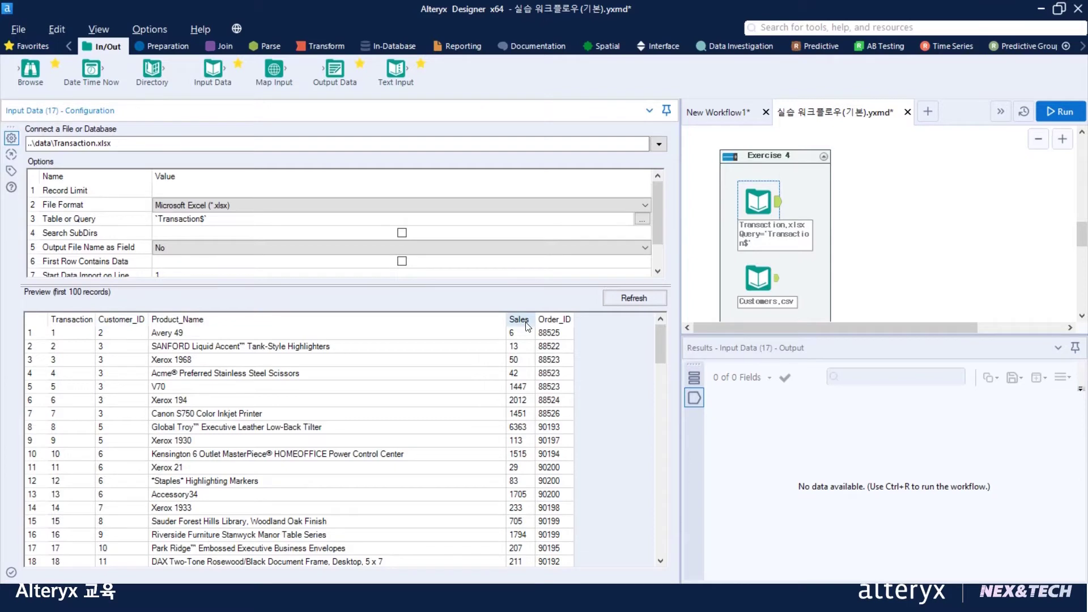
# Compare the Customers.csv preview with the Transaction.xlsx preview, checking their customer ID columns and the Customer Segment field
pyautogui.click(762, 286)
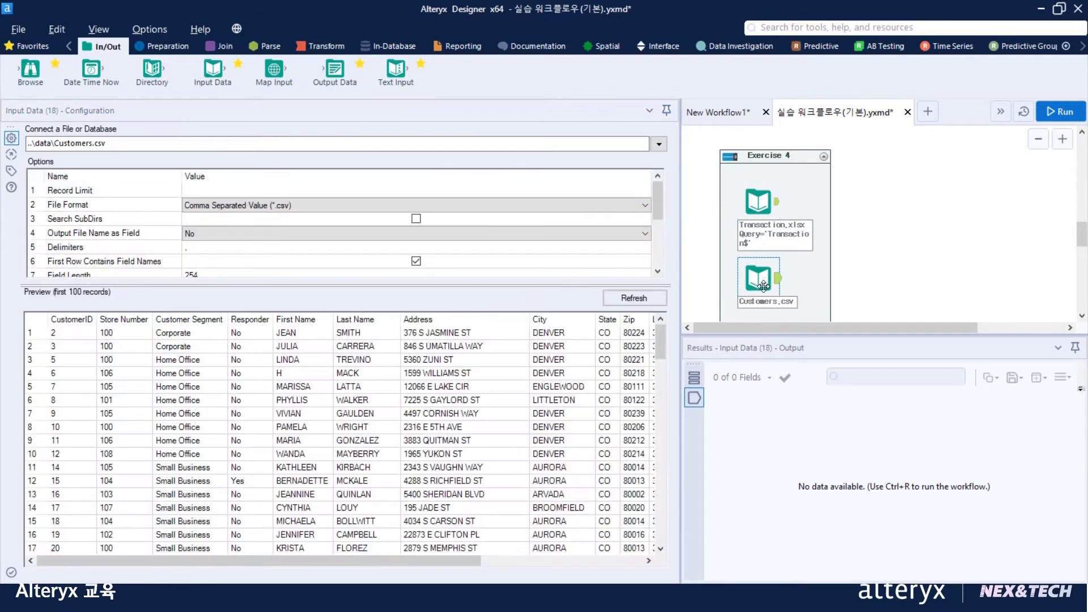
pyautogui.click(72, 320)
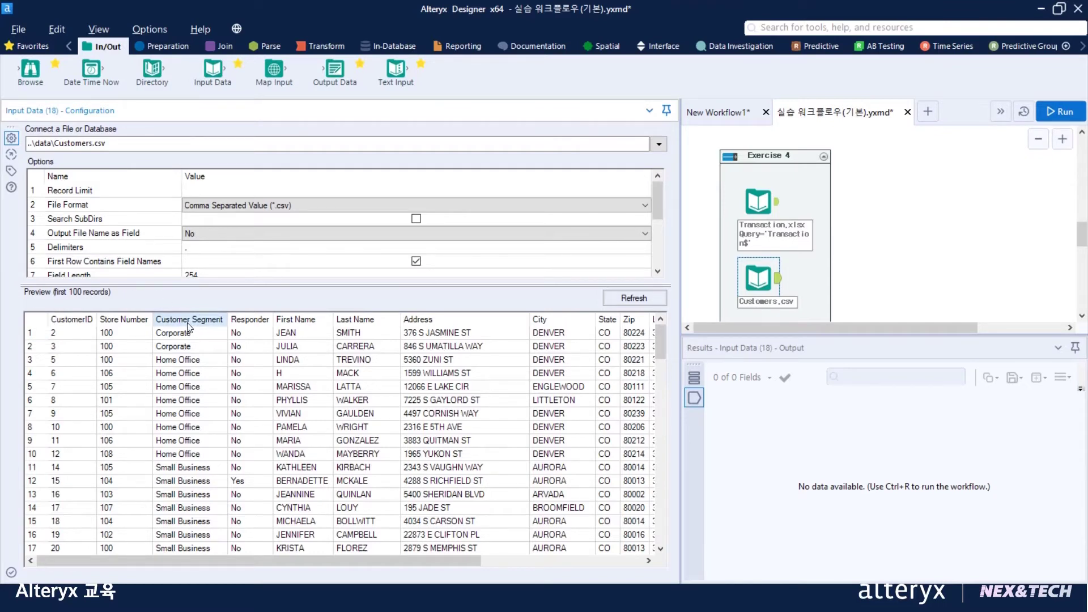
pyautogui.click(196, 338)
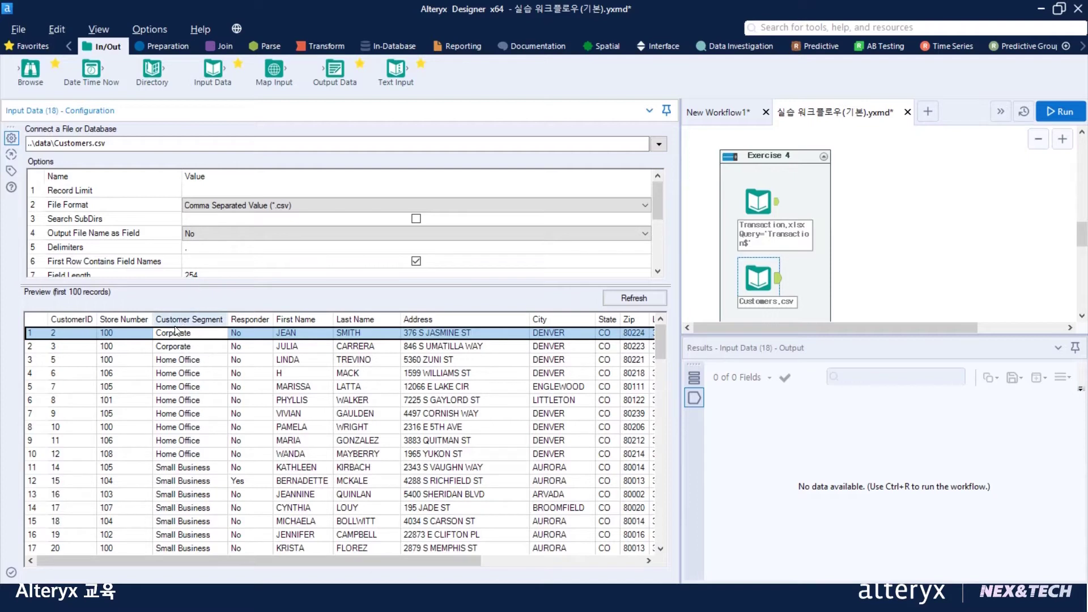
pyautogui.click(778, 207)
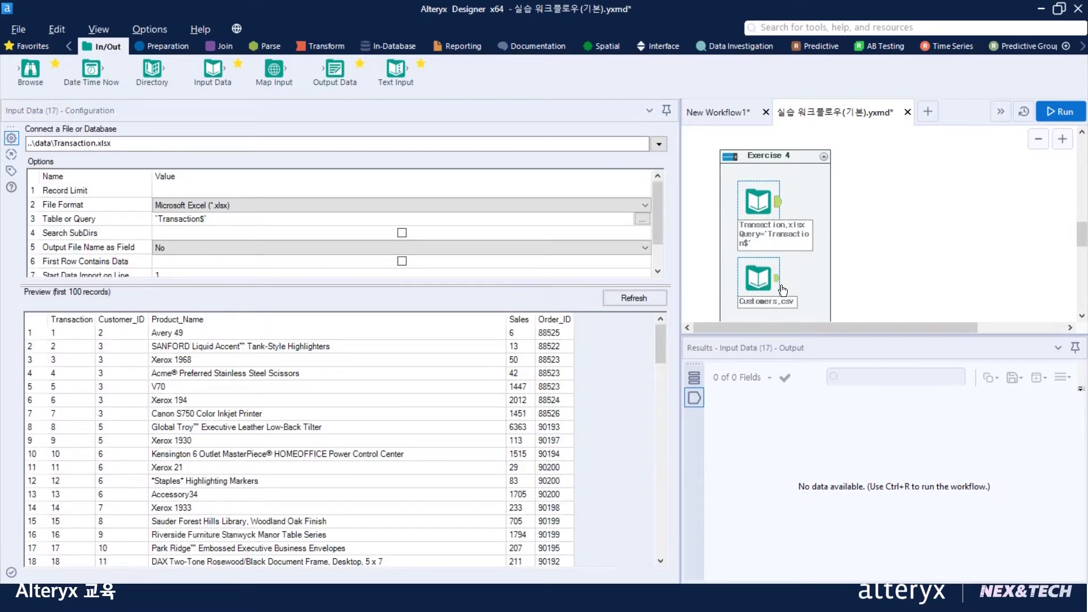
pyautogui.click(778, 282)
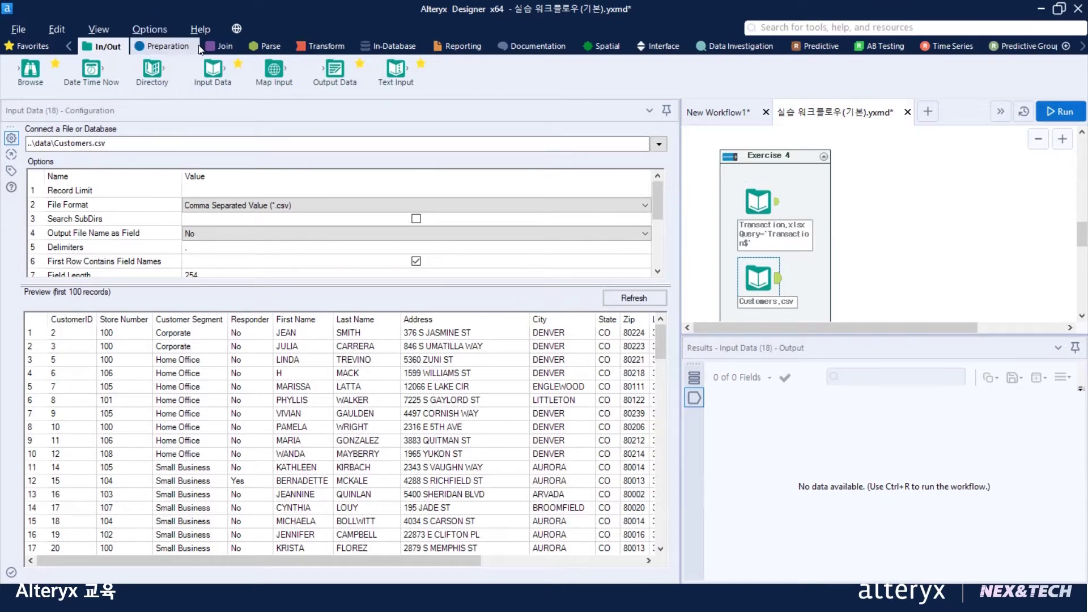
# Add a Join tool to the Exercise 4 container with Transaction.xlsx as its left input and Customers.csv as its right input
pyautogui.click(221, 47)
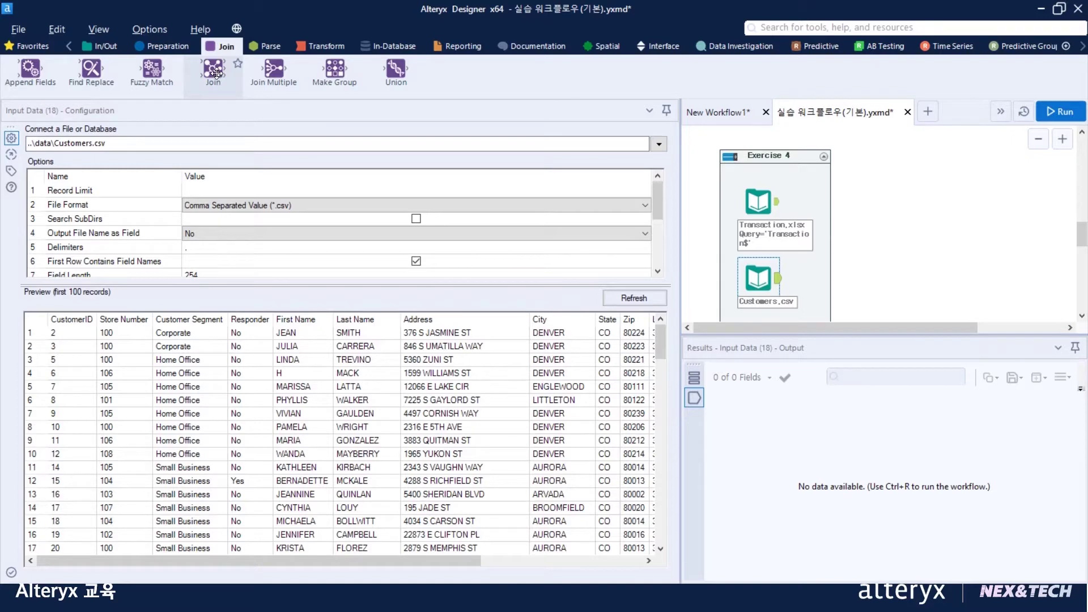
pyautogui.moveTo(216, 72); pyautogui.dragTo(851, 238)
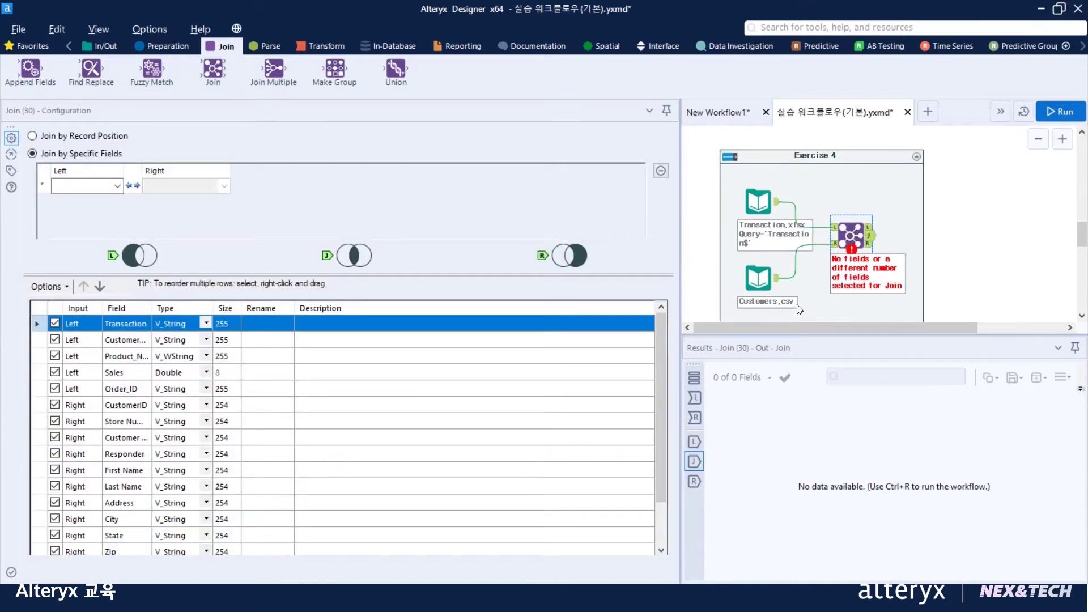
pyautogui.click(763, 219)
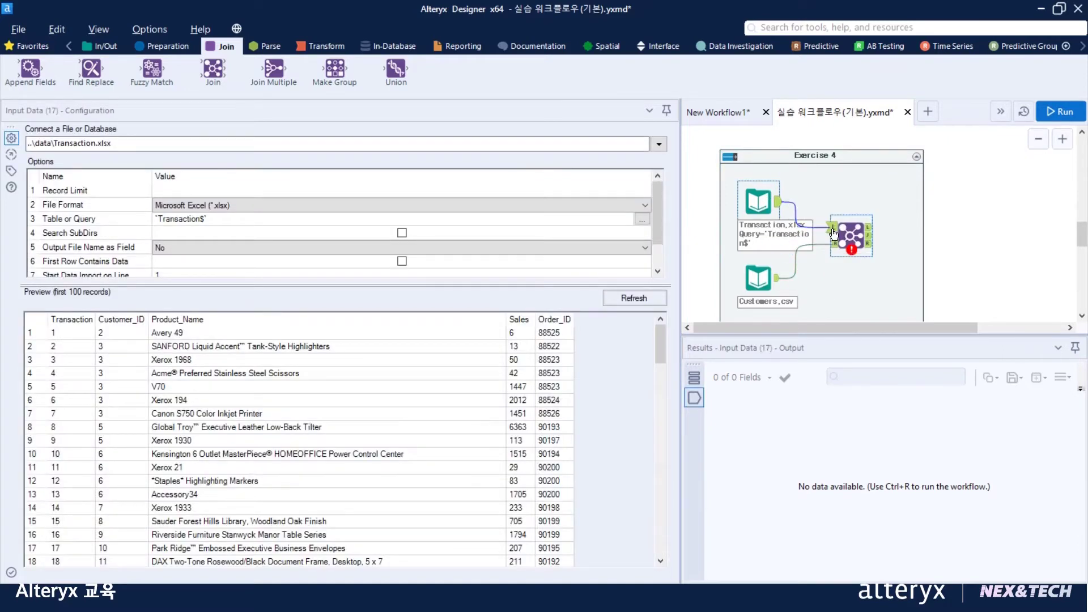
pyautogui.click(835, 232)
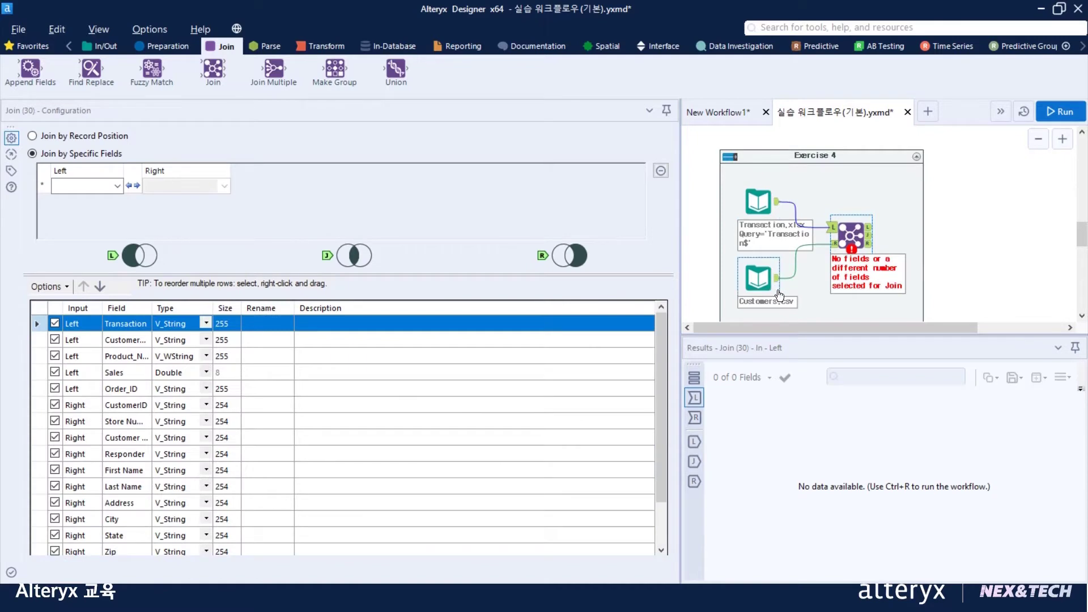
pyautogui.click(834, 251)
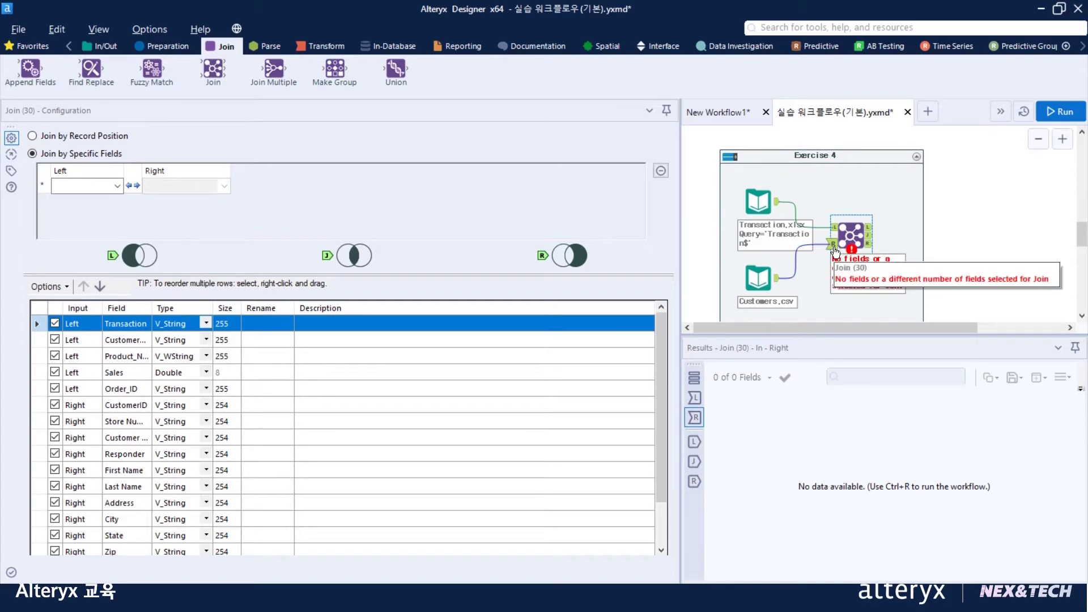
# Set the join by specific fields to match the left Customer_ID with the right CustomerID
pyautogui.click(120, 183)
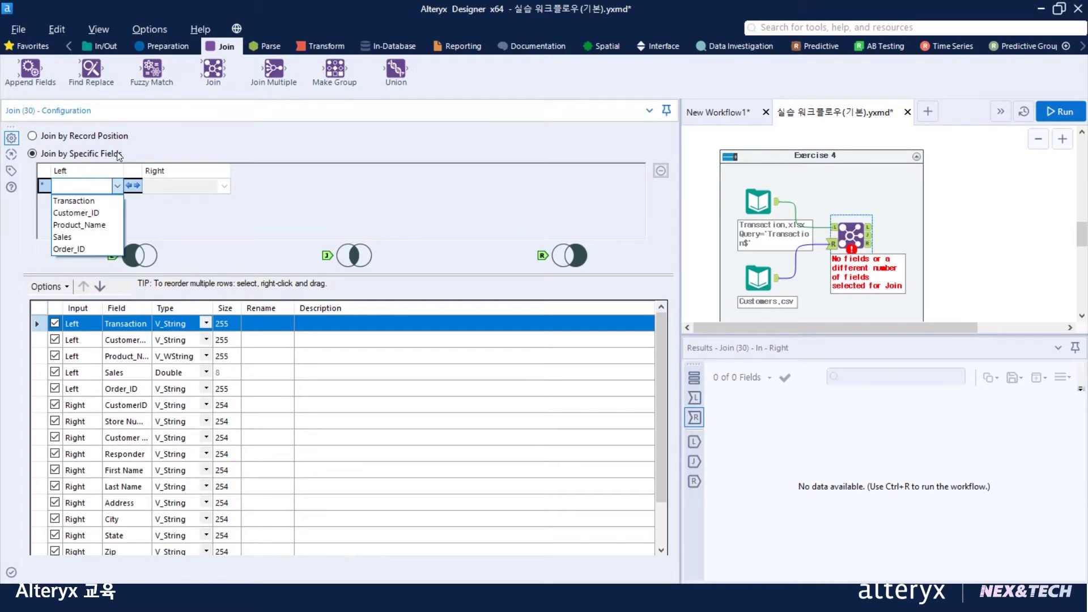
pyautogui.click(118, 154)
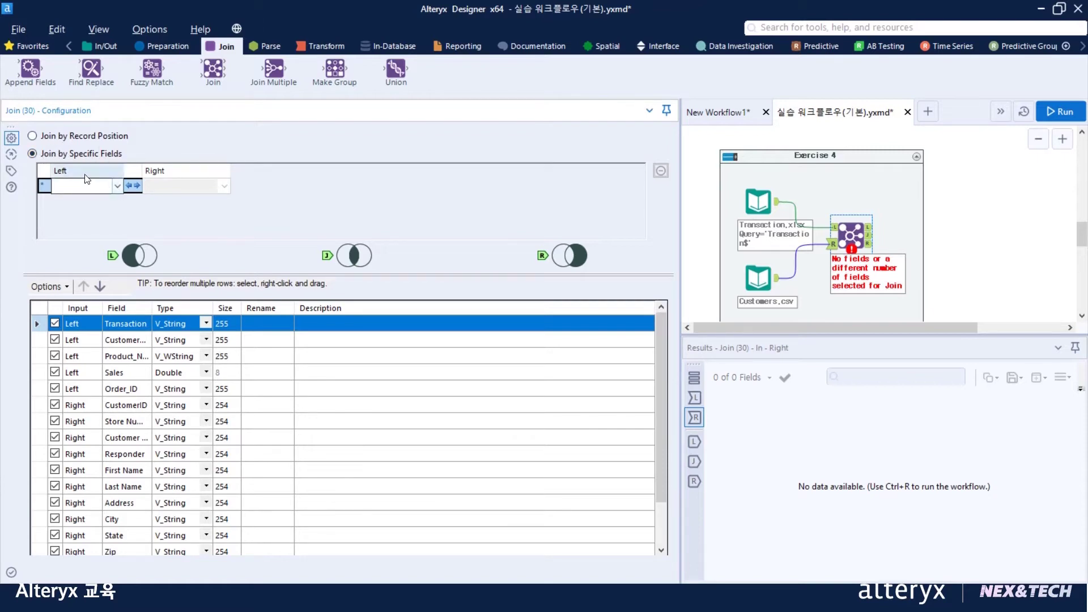
pyautogui.click(117, 186)
pyautogui.click(101, 213)
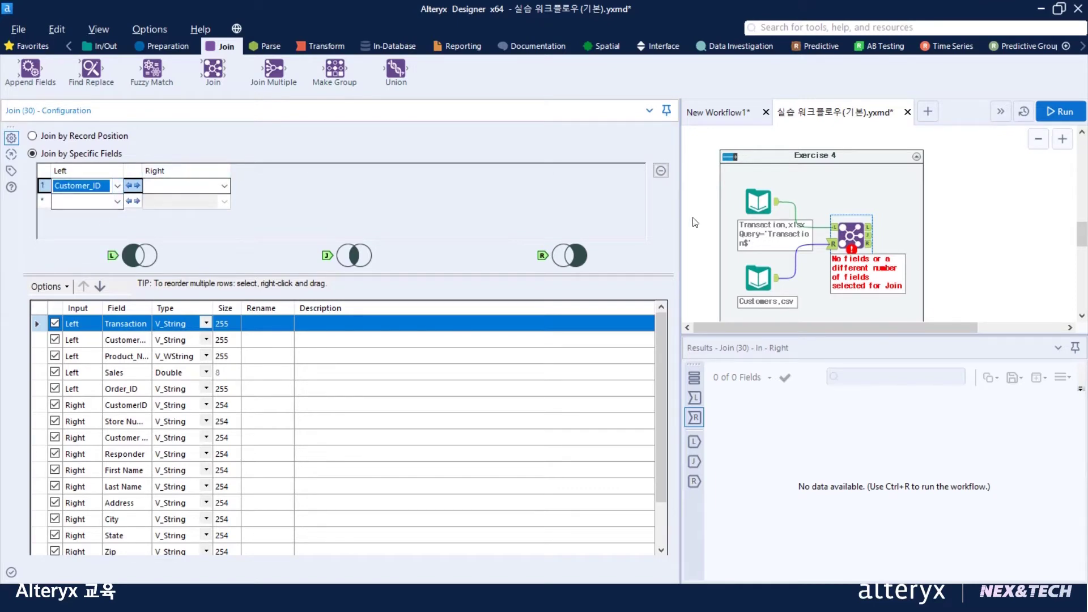
pyautogui.click(225, 186)
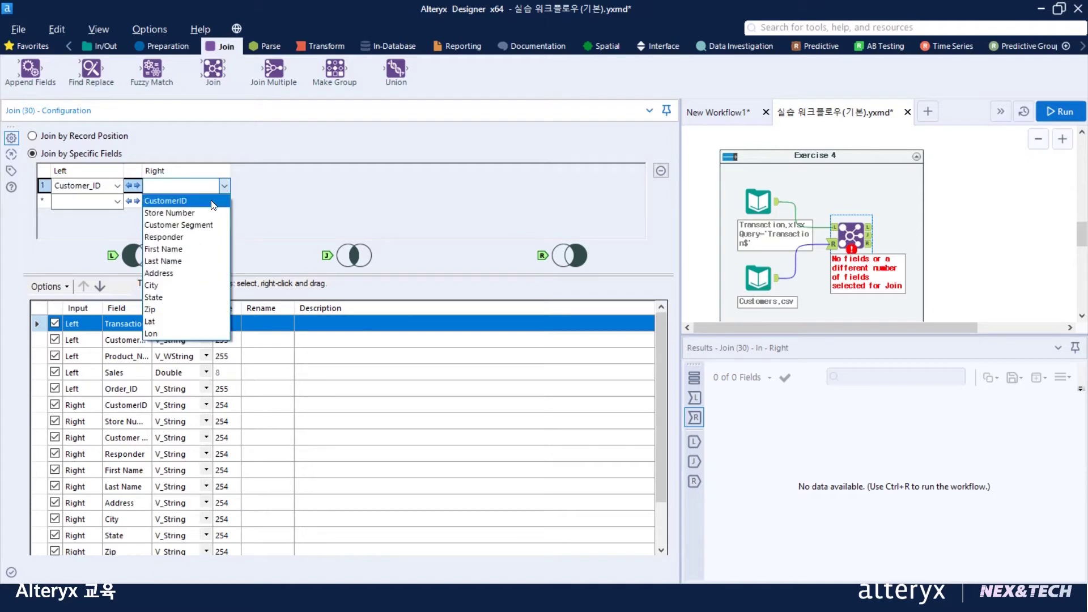
pyautogui.click(214, 203)
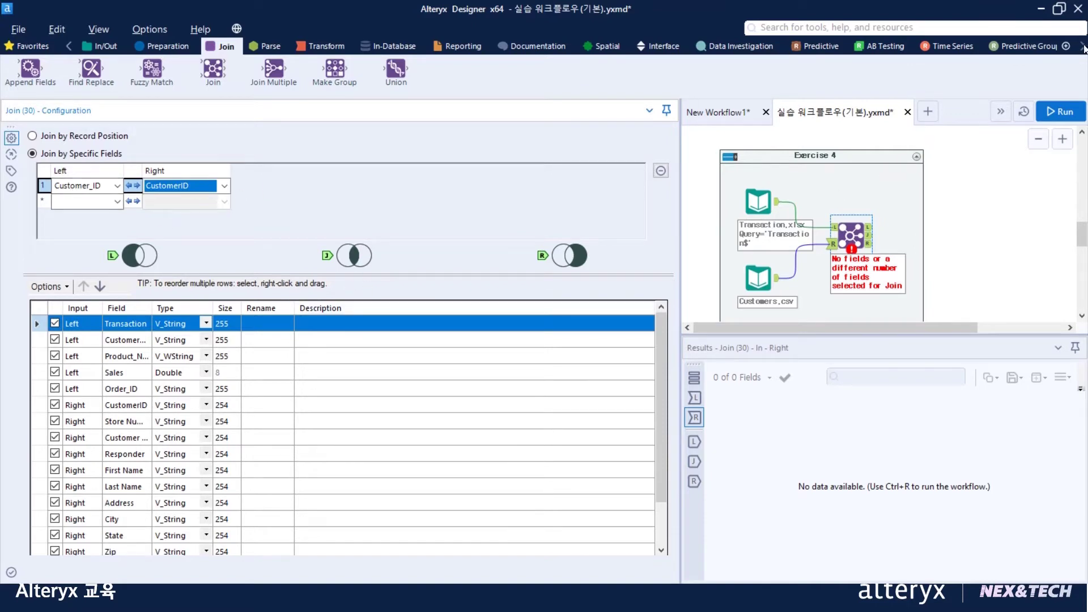
# Run the workflow and display the Join tool's joined (J) output in the results
pyautogui.click(1060, 112)
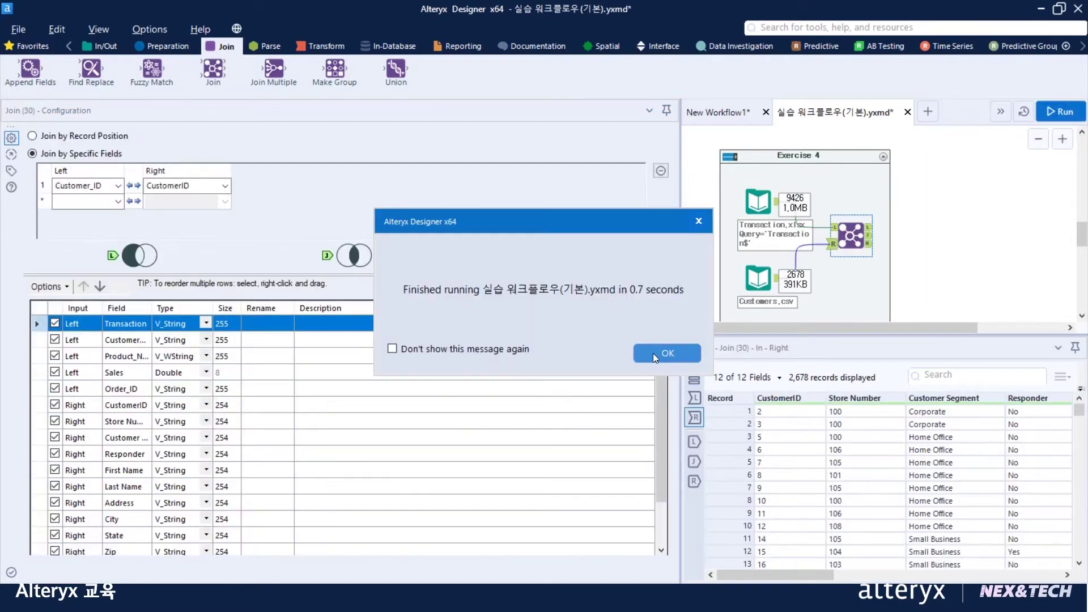
pyautogui.click(656, 355)
pyautogui.moveTo(734, 327); pyautogui.dragTo(758, 326)
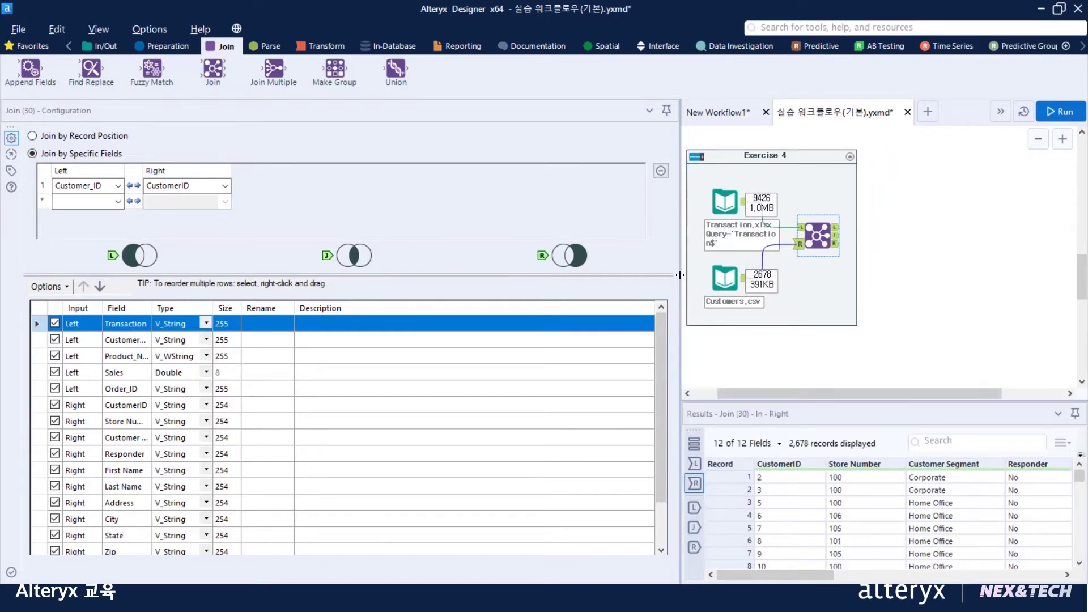
pyautogui.moveTo(680, 279); pyautogui.dragTo(444, 261)
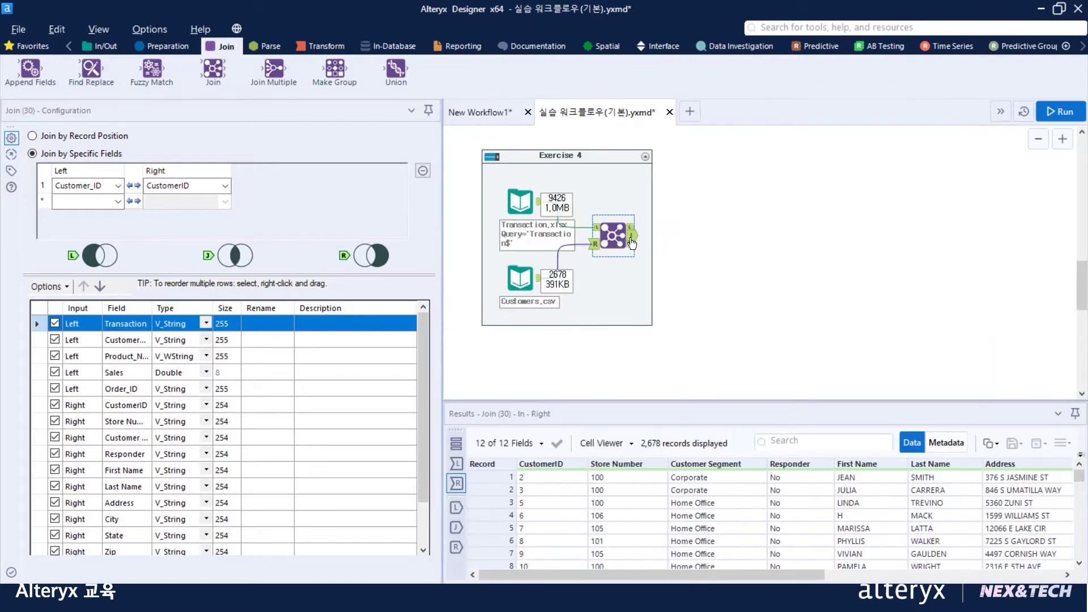
pyautogui.click(631, 238)
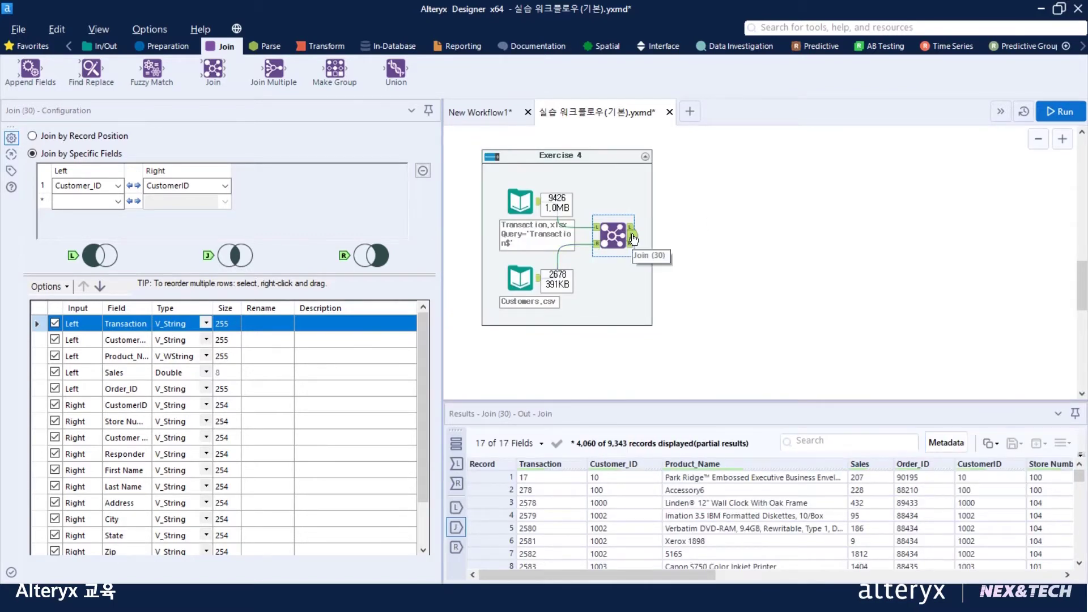
# Examine the joined records across the transaction and customer columns in the Join tool's J output
pyautogui.scroll(3, 656, 246)
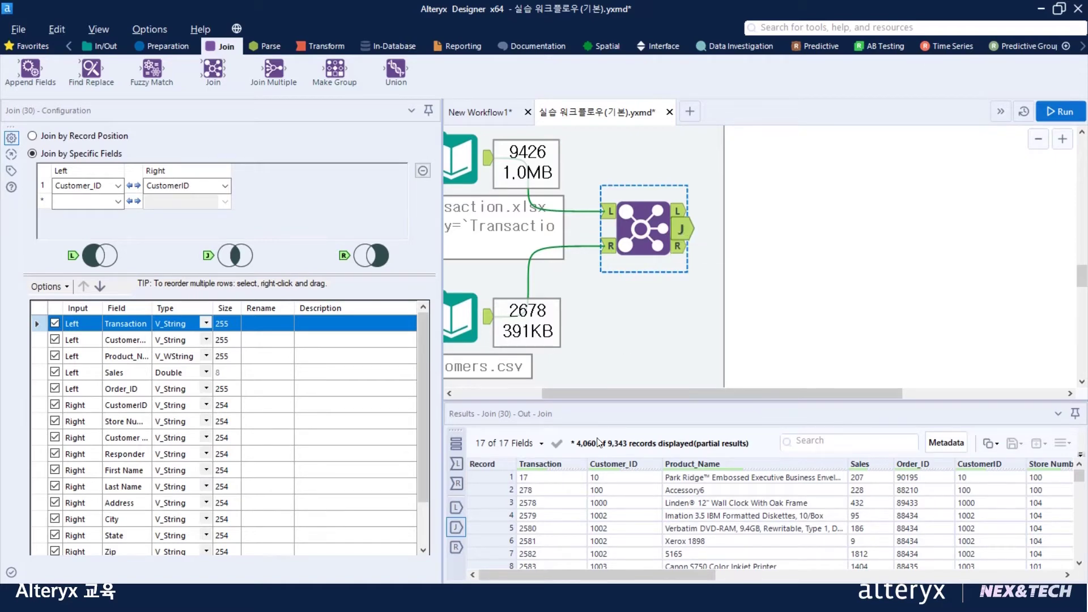
pyautogui.moveTo(604, 401); pyautogui.dragTo(604, 373)
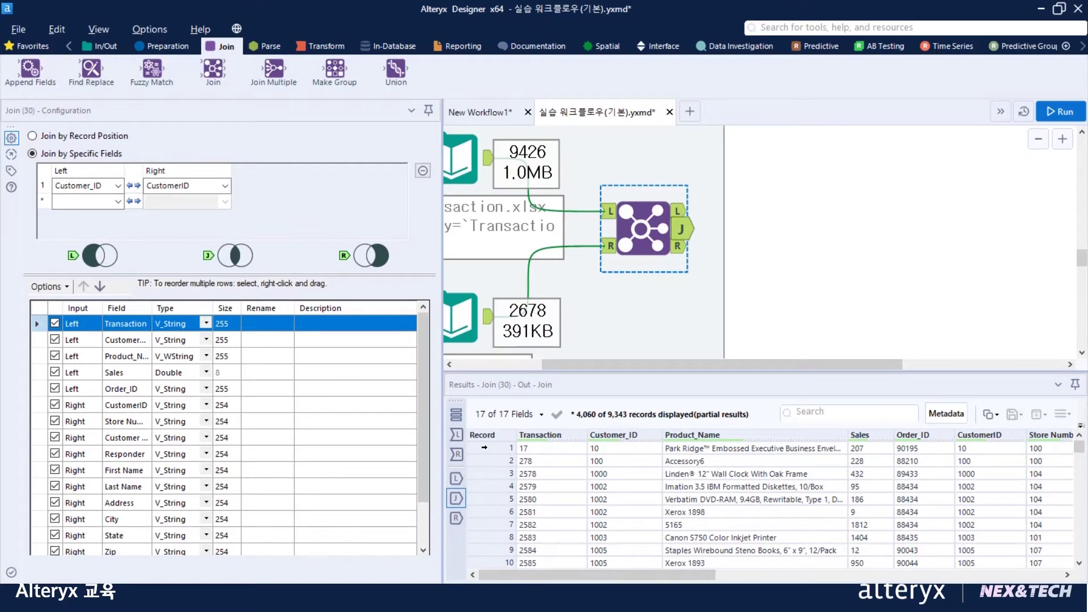
pyautogui.click(484, 447)
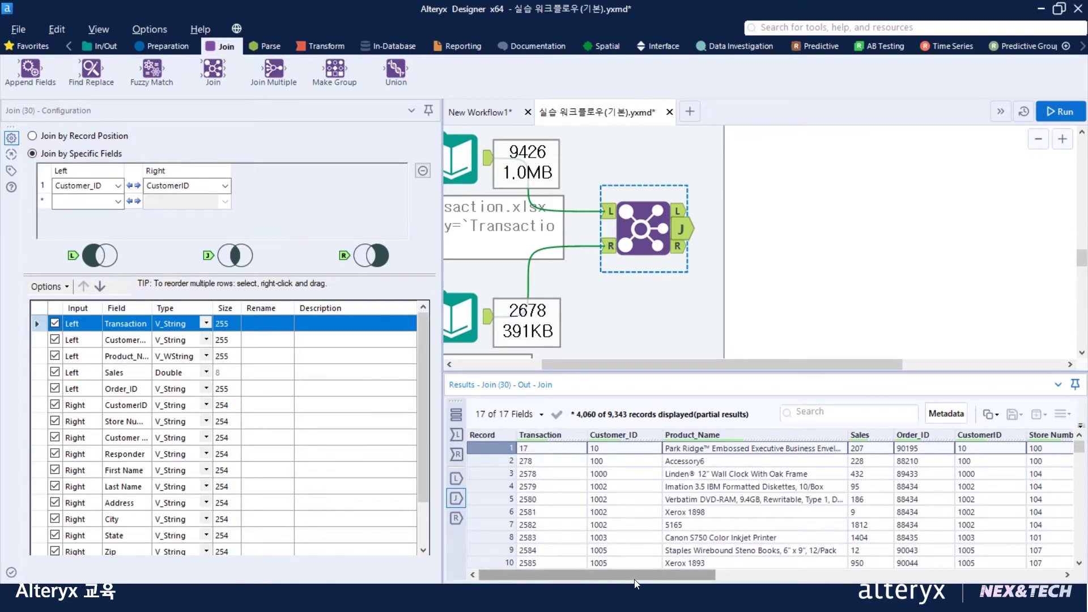
pyautogui.moveTo(636, 584); pyautogui.dragTo(707, 583)
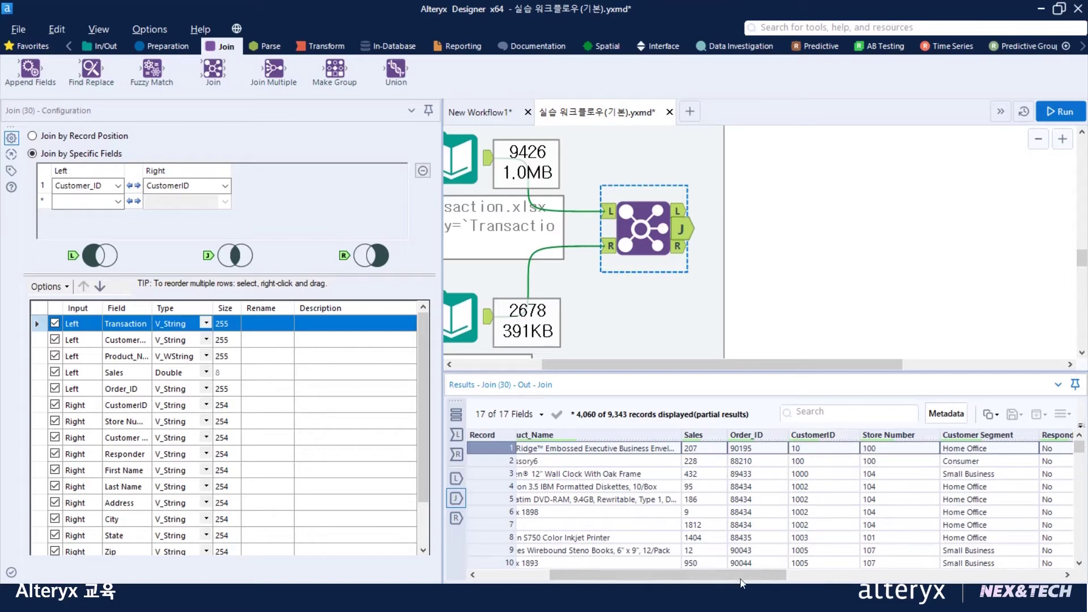
pyautogui.moveTo(744, 574); pyautogui.dragTo(635, 567)
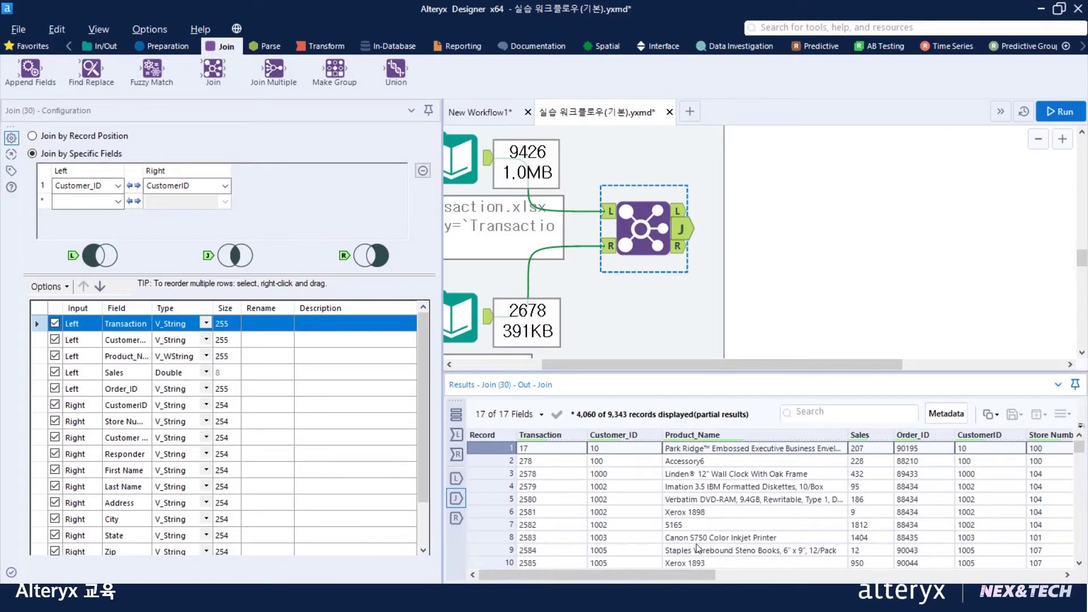
pyautogui.moveTo(670, 573); pyautogui.dragTo(891, 572)
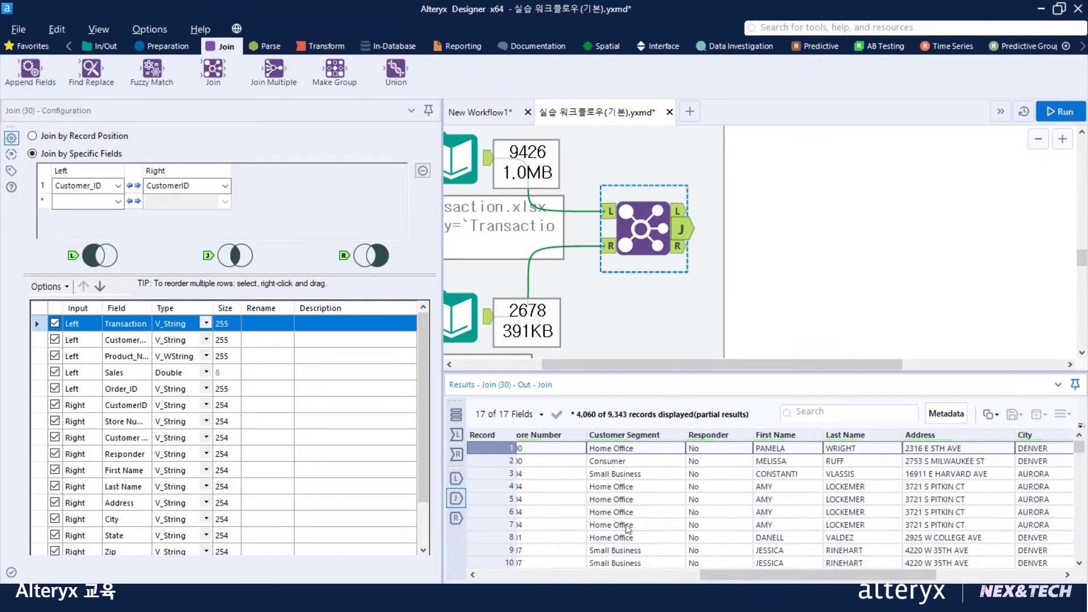
pyautogui.moveTo(762, 576); pyautogui.dragTo(492, 555)
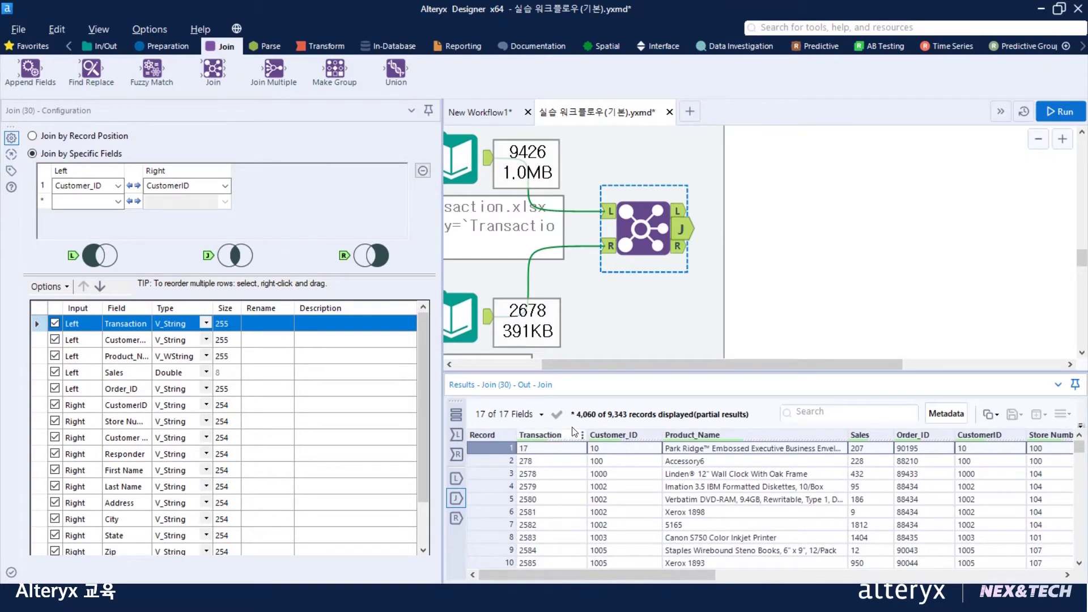
# Inspect the Join tool's left (L) output for transactions without a matching customer, checking the first record's Customer_ID
pyautogui.click(685, 215)
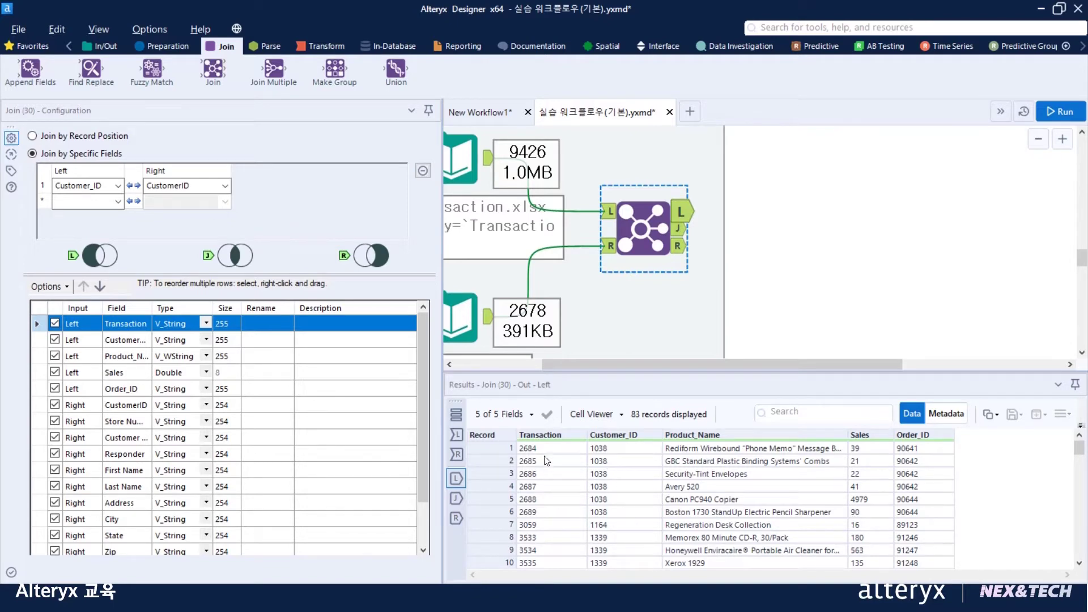
pyautogui.moveTo(600, 362); pyautogui.dragTo(578, 362)
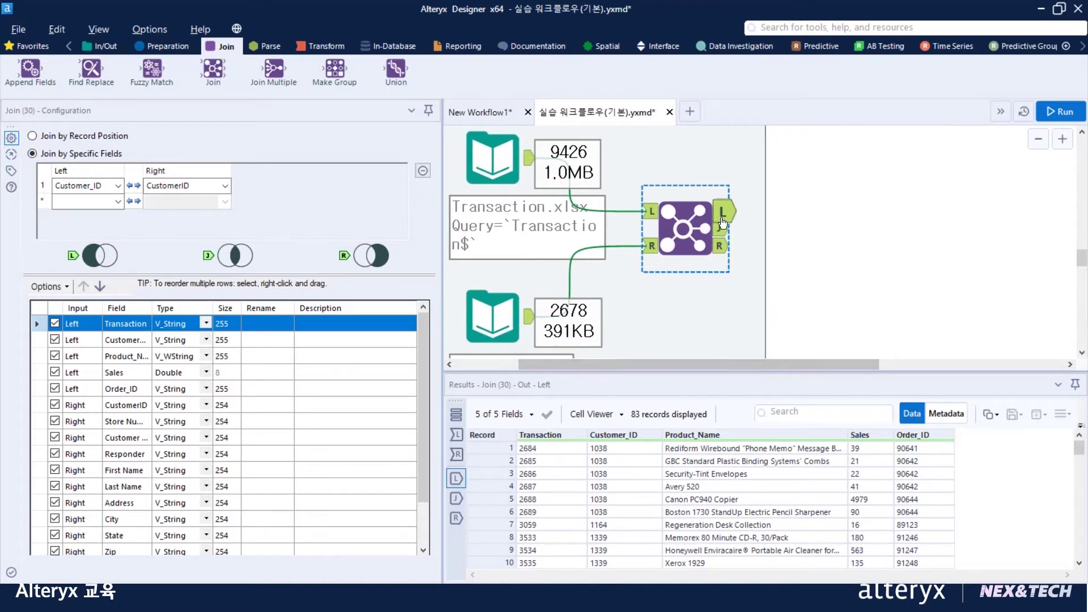
pyautogui.click(607, 452)
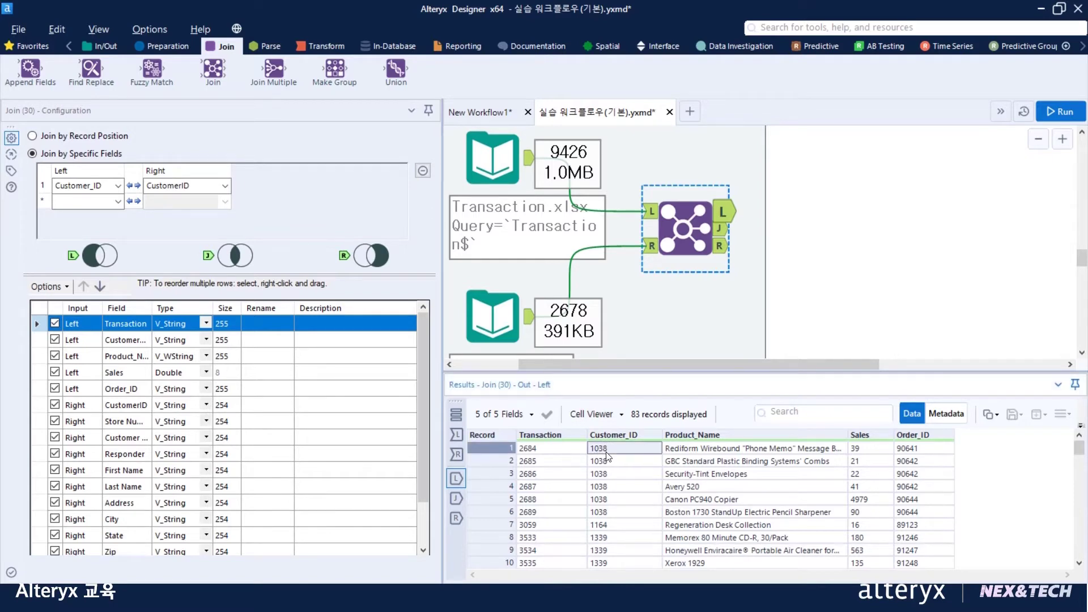
# Compare the unmatched customer IDs in the Join tool's left (L) output with the Customers.csv input records
pyautogui.click(609, 527)
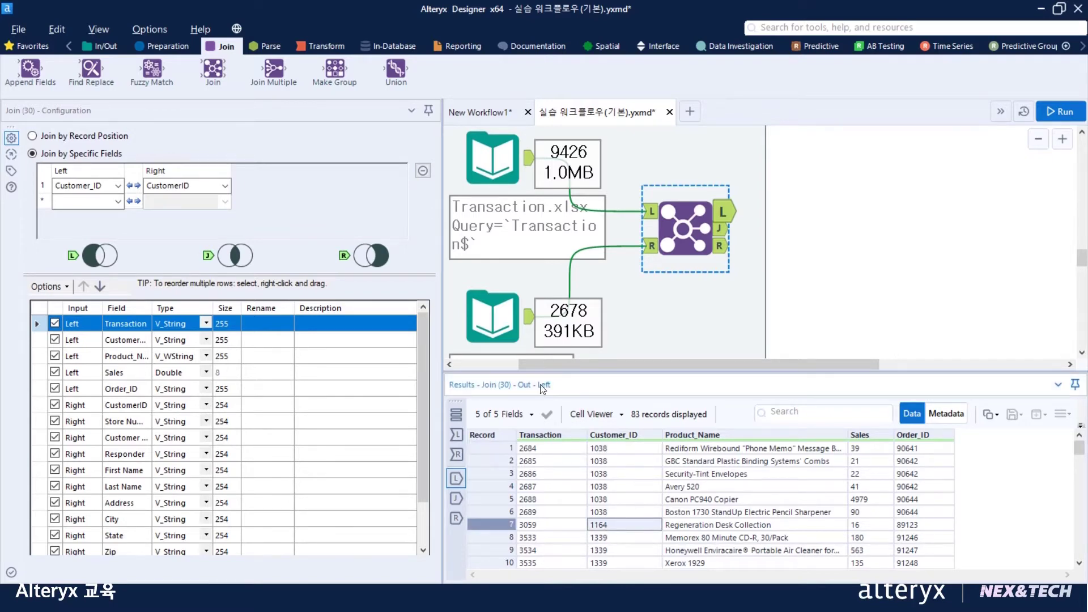
pyautogui.scroll(-2, 525, 283)
pyautogui.click(524, 251)
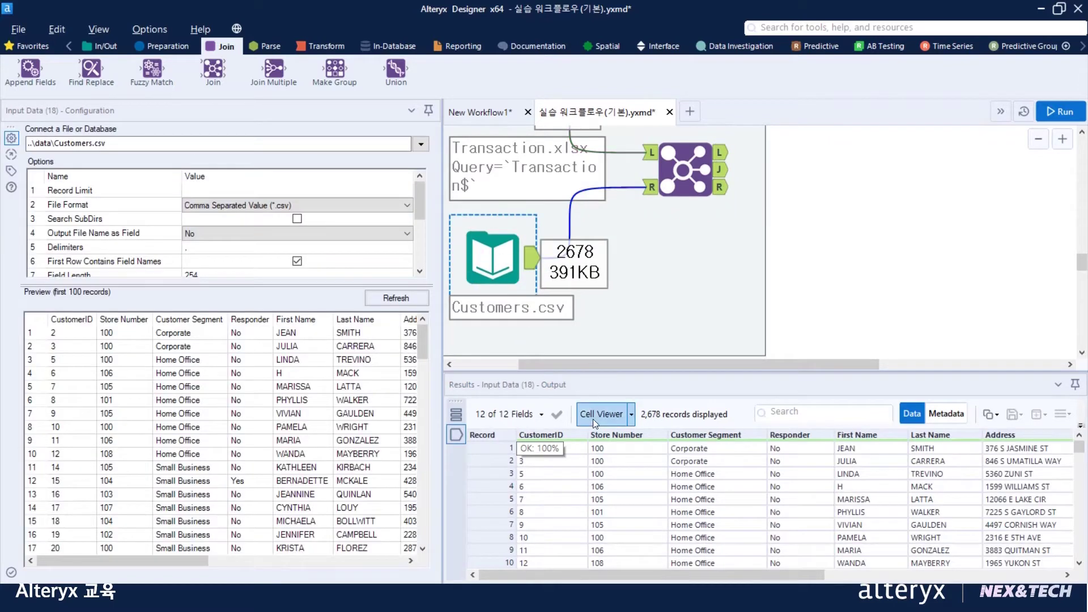
pyautogui.click(686, 170)
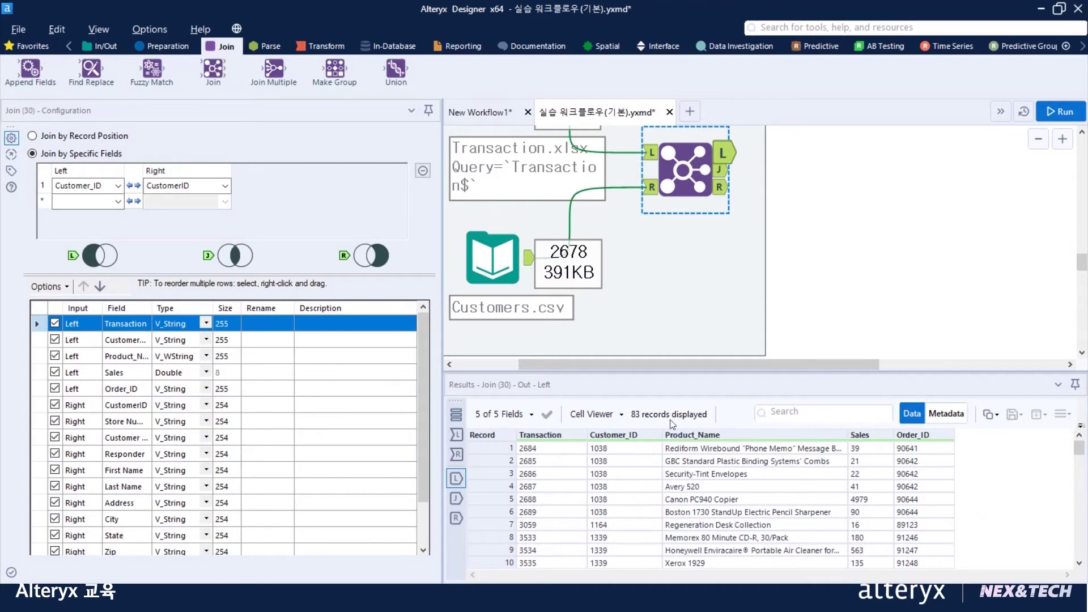
pyautogui.scroll(2, 812, 259)
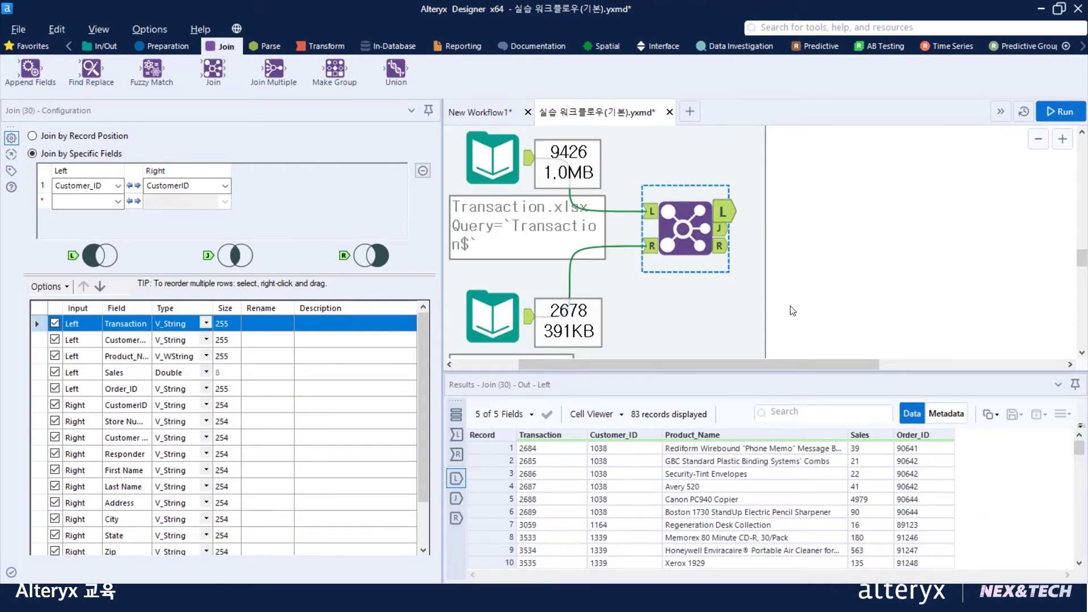
# Inspect the Join tool's right (R) output for customers without transactions and compare it with the Customers.csv input data
pyautogui.moveTo(729, 212); pyautogui.dragTo(750, 174)
pyautogui.click(717, 254)
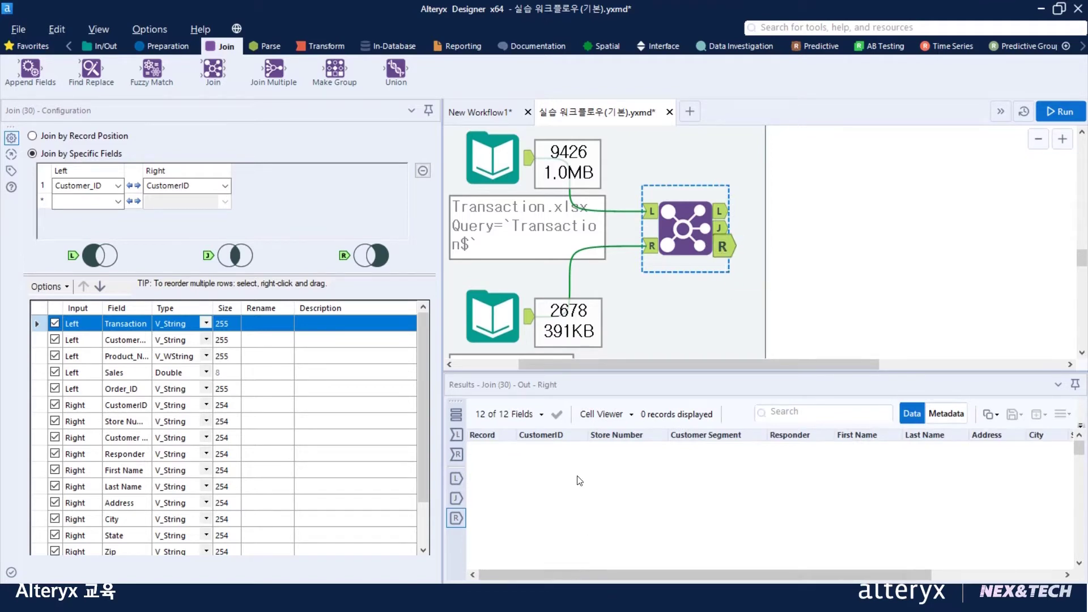
pyautogui.click(501, 303)
pyautogui.scroll(-1, 520, 301)
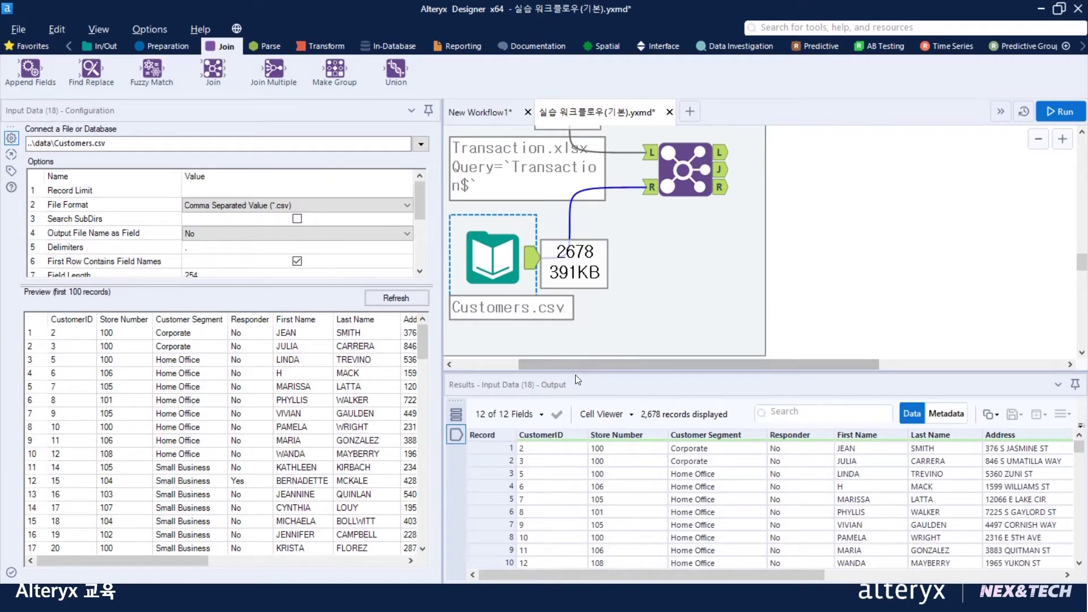
pyautogui.scroll(1, 538, 283)
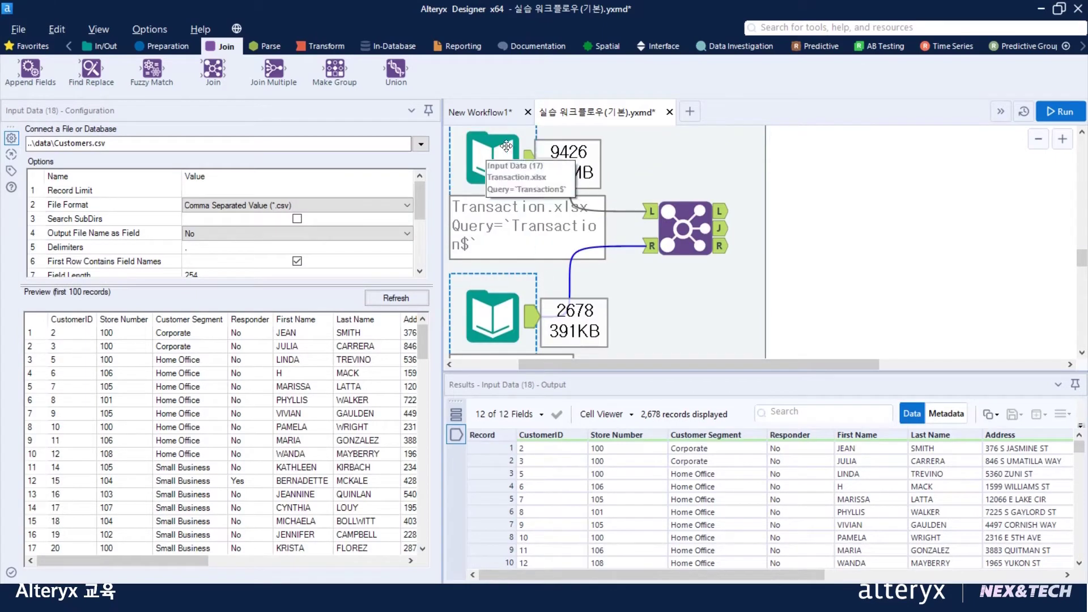
# Review the Sales and Customer Segment columns in the Join tool's joined (J) output
pyautogui.click(722, 237)
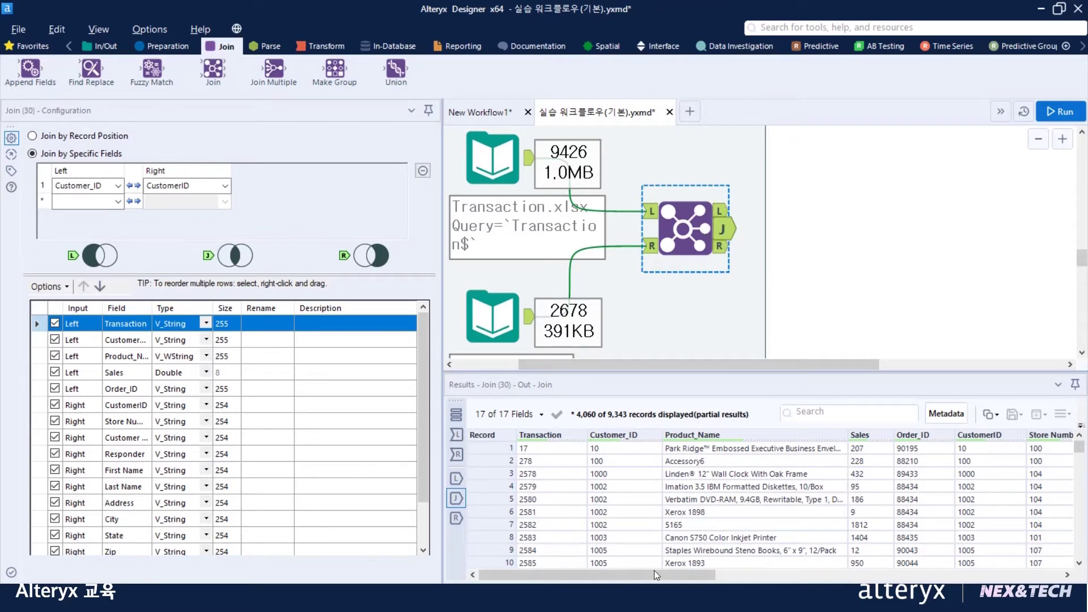
pyautogui.moveTo(656, 575); pyautogui.dragTo(627, 583)
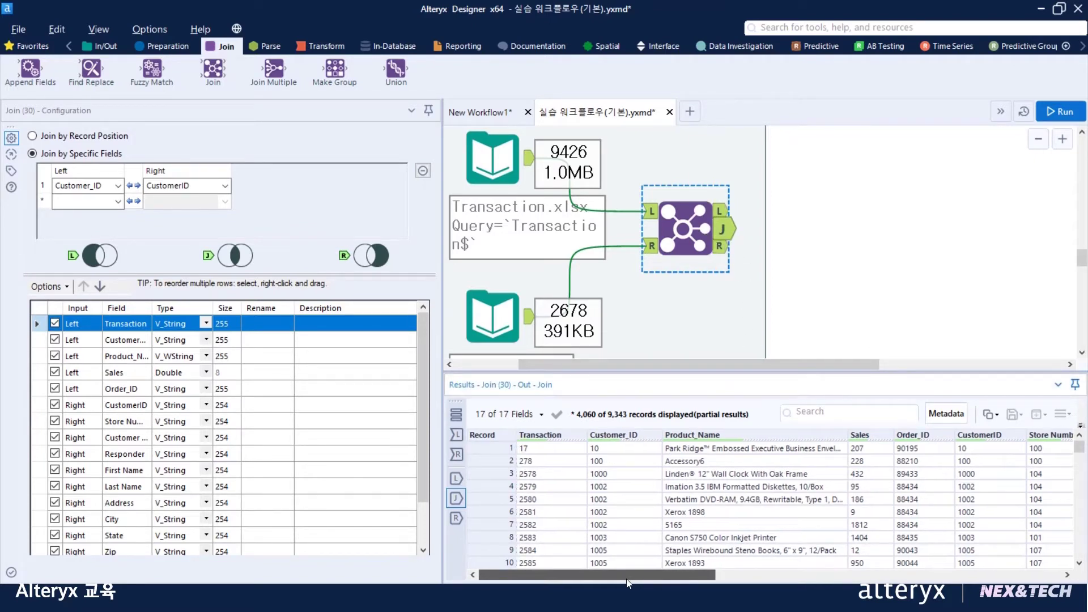
pyautogui.moveTo(863, 440)
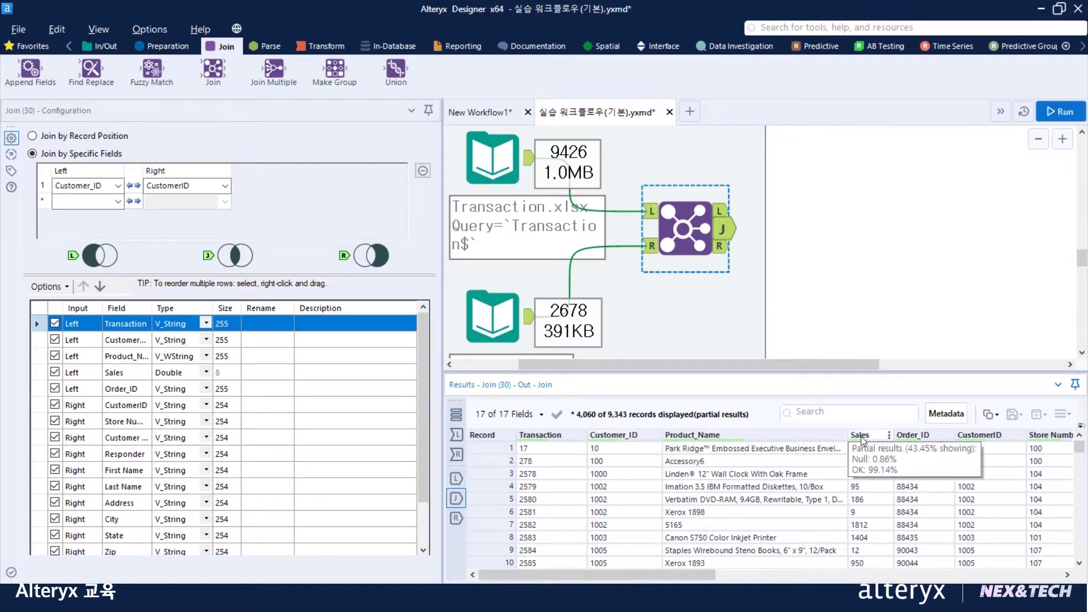
pyautogui.moveTo(667, 575); pyautogui.dragTo(757, 575)
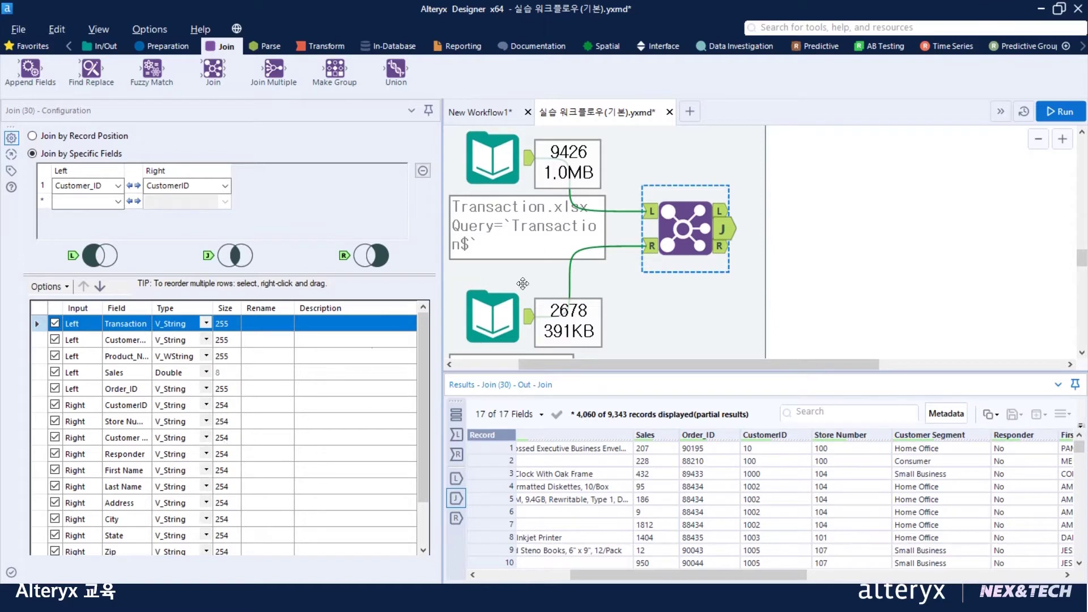
pyautogui.scroll(-2, 420, 348)
pyautogui.moveTo(408, 422); pyautogui.dragTo(399, 314)
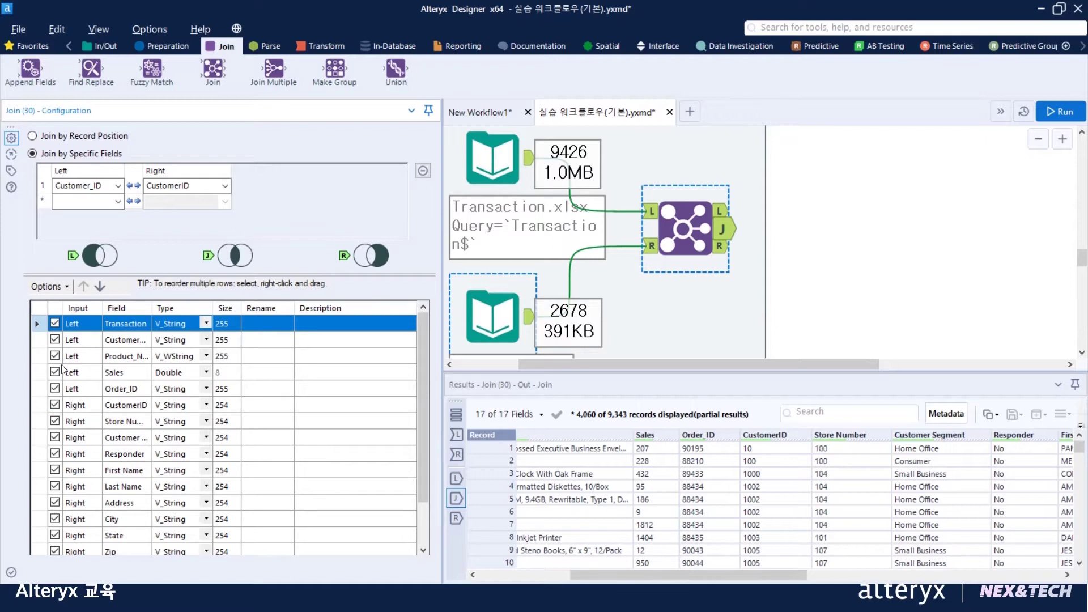
# Deselect all fields in the Join tool's field list, then keep only the left Sales and right Customer Segment fields
pyautogui.click(65, 290)
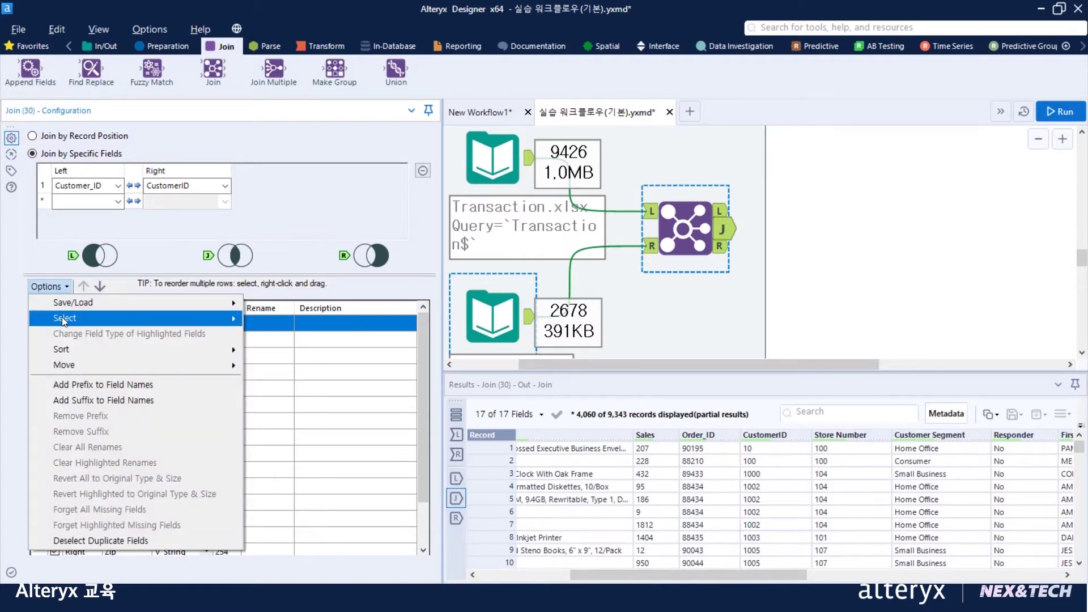
pyautogui.moveTo(63, 320)
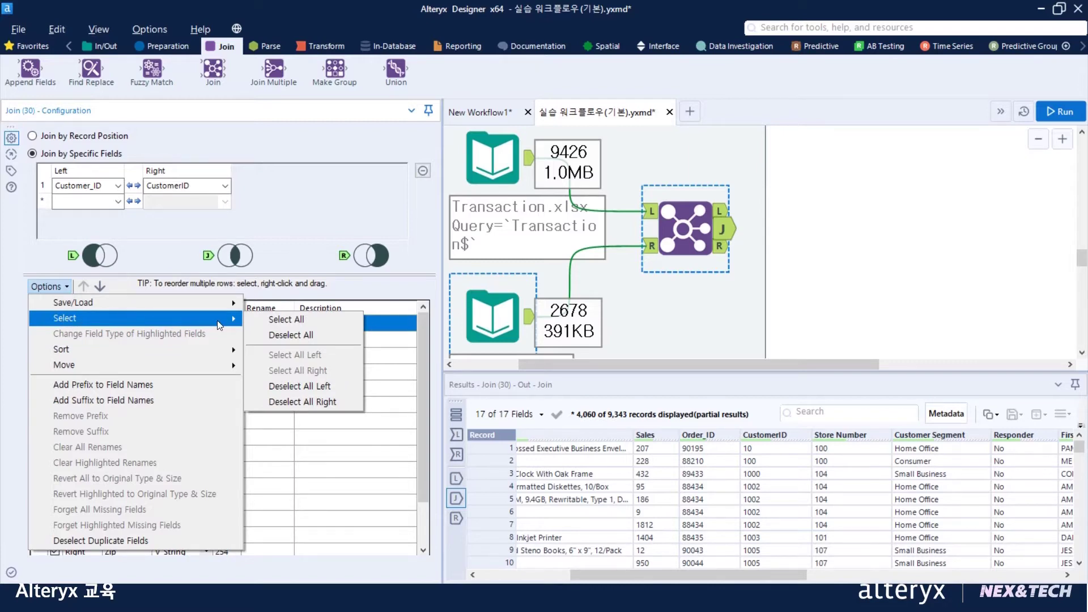
pyautogui.click(285, 338)
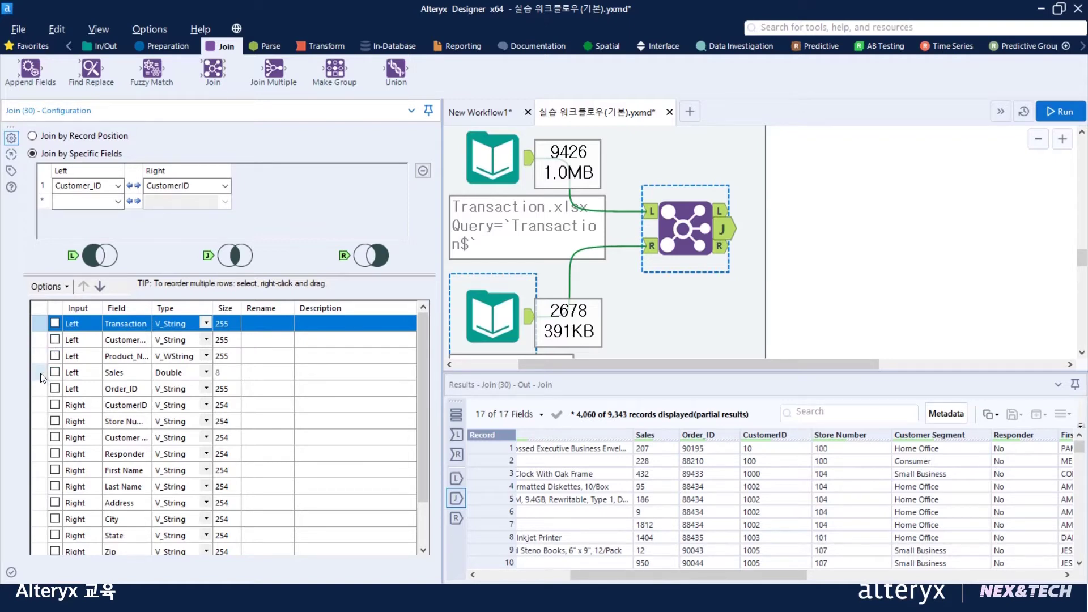
pyautogui.click(57, 374)
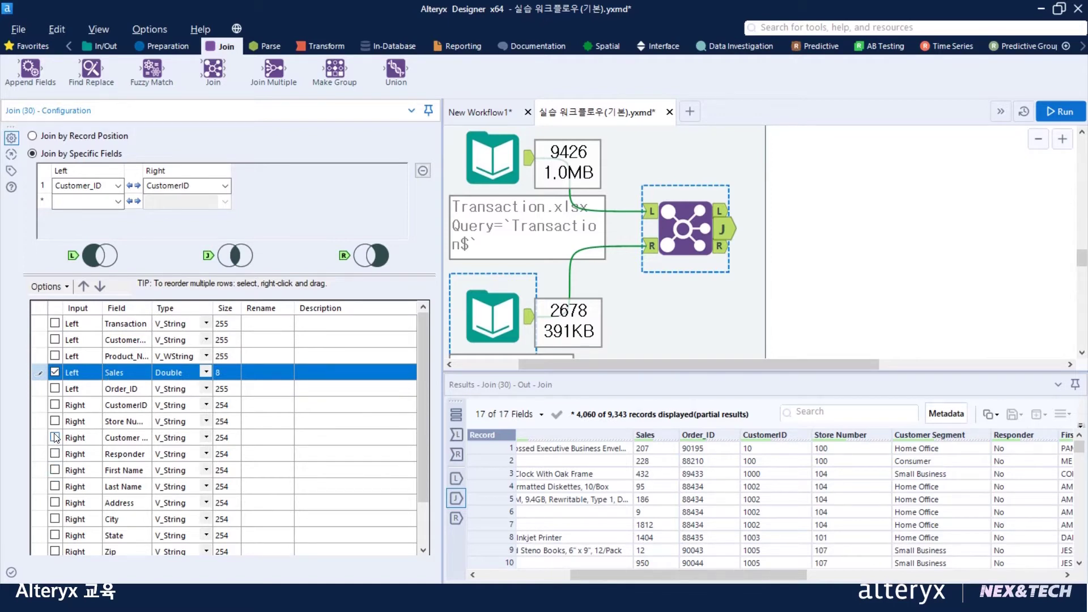
pyautogui.doubleClick(152, 308)
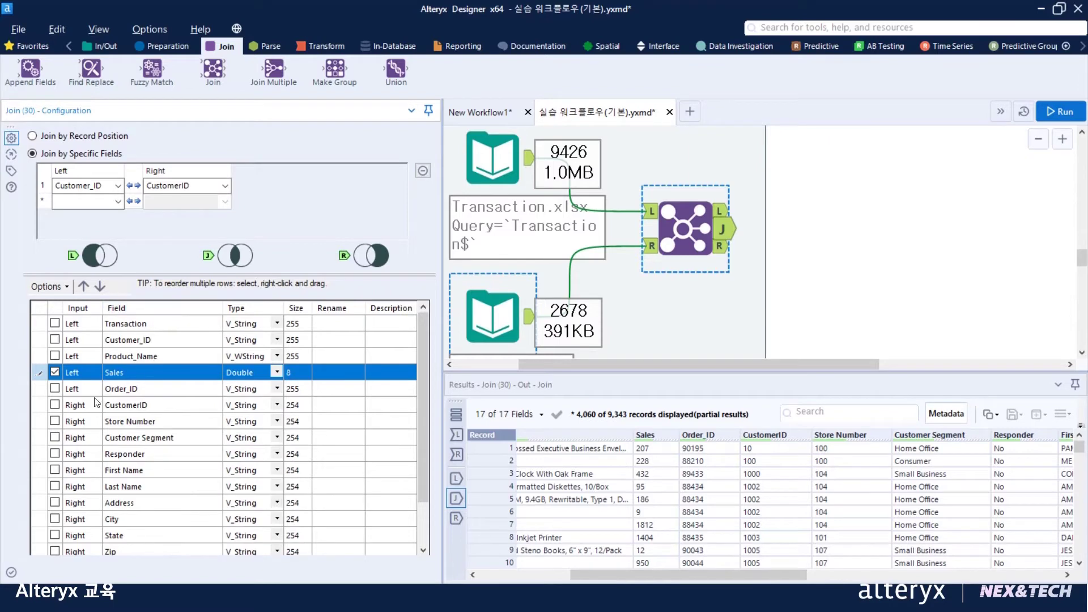
pyautogui.click(55, 437)
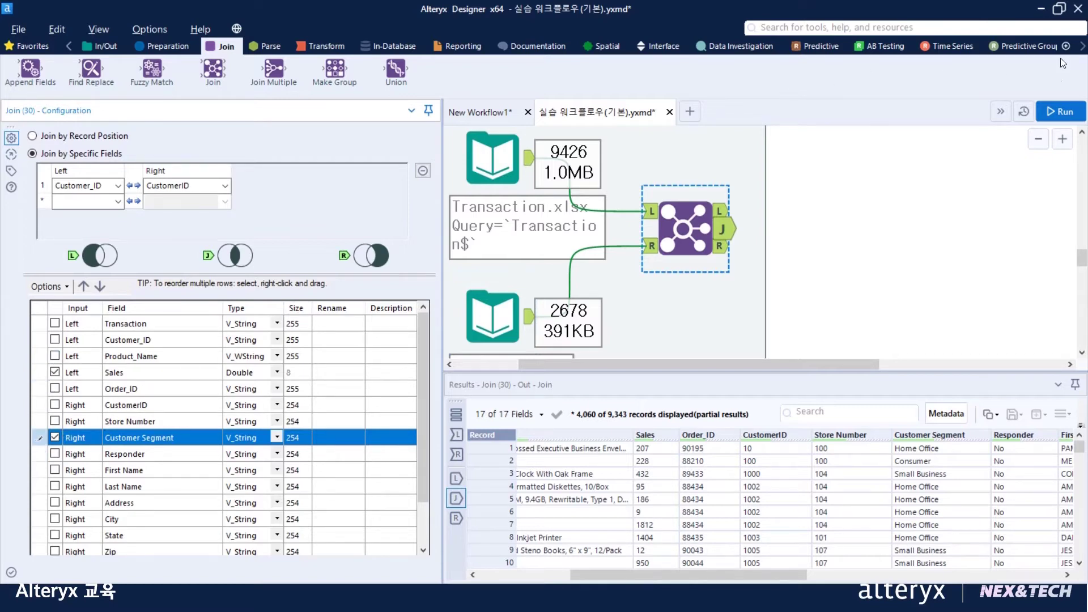
# Run the workflow and check the fields in the Join tool's joined (J) and left (L) outputs
pyautogui.click(1070, 119)
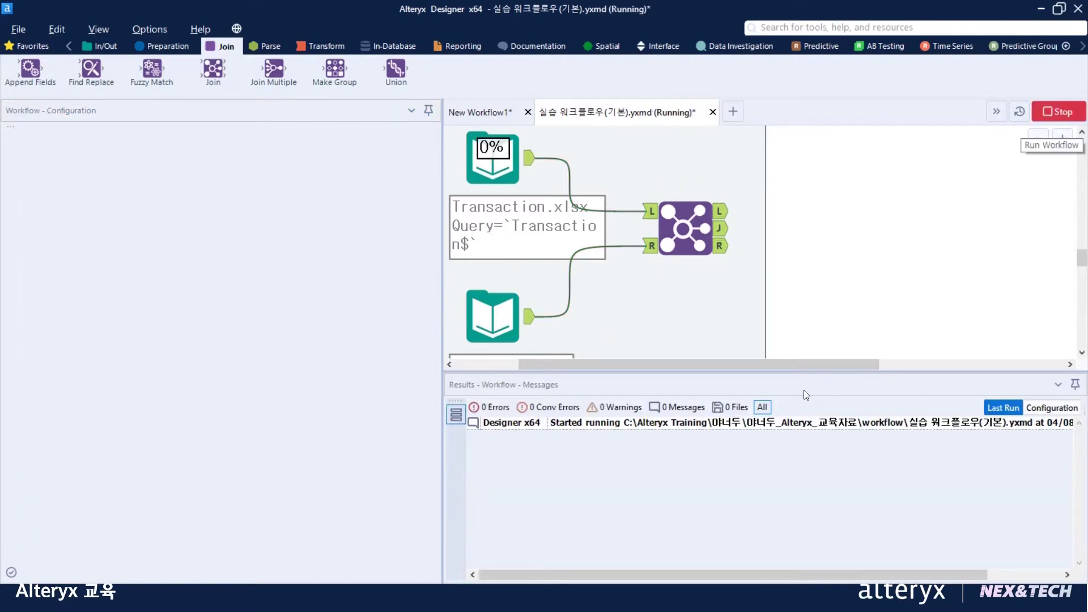
pyautogui.click(655, 353)
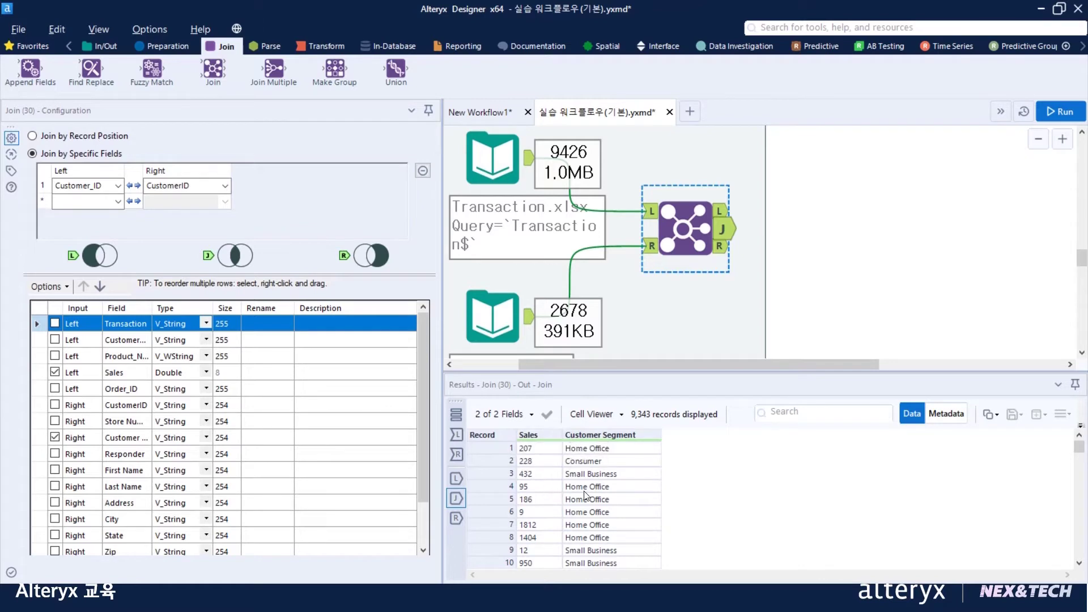
pyautogui.click(725, 213)
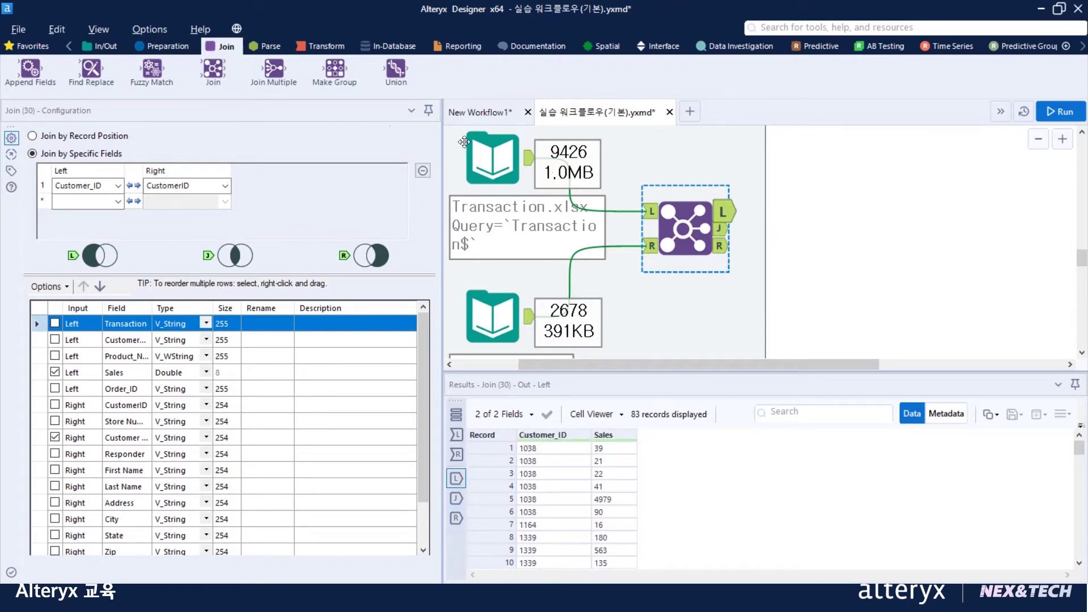
# Connect a Select tool to the Join tool's left (L) output and recheck the fields that output passes on
pyautogui.click(169, 44)
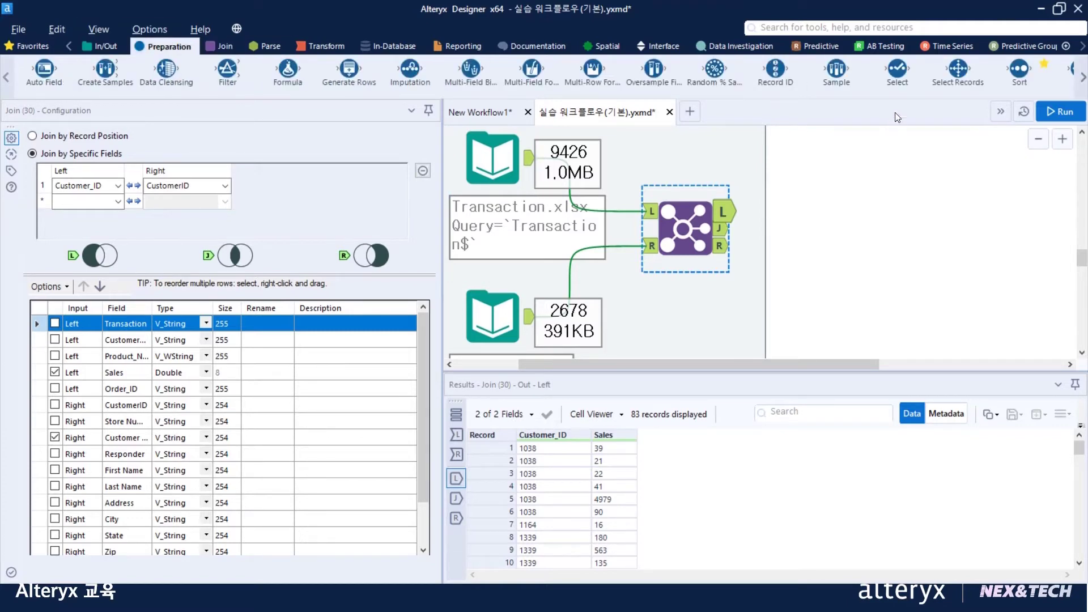
pyautogui.moveTo(901, 73); pyautogui.dragTo(775, 193)
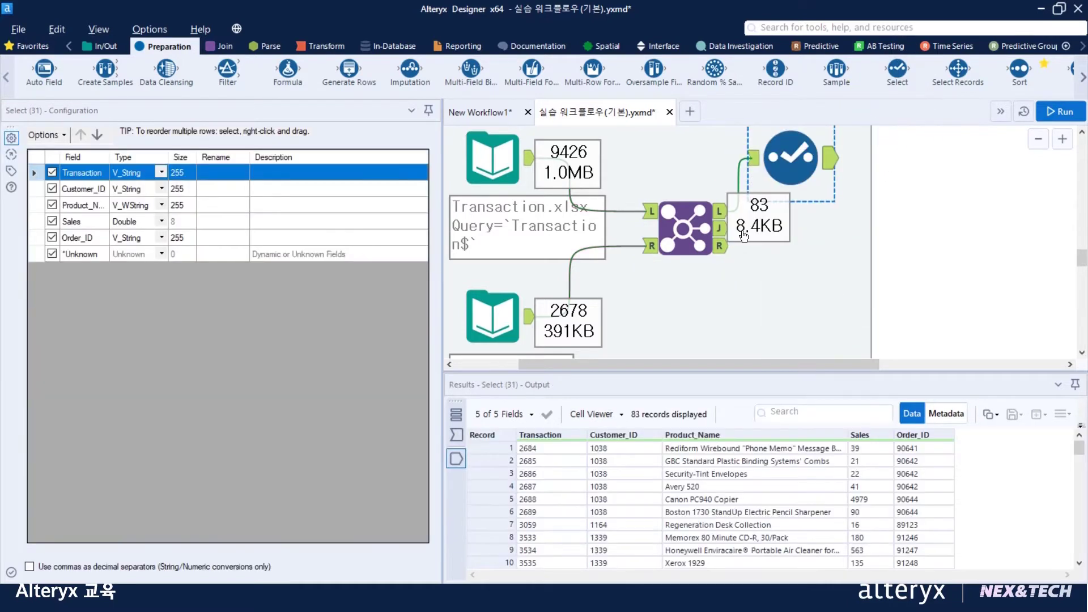
pyautogui.click(721, 211)
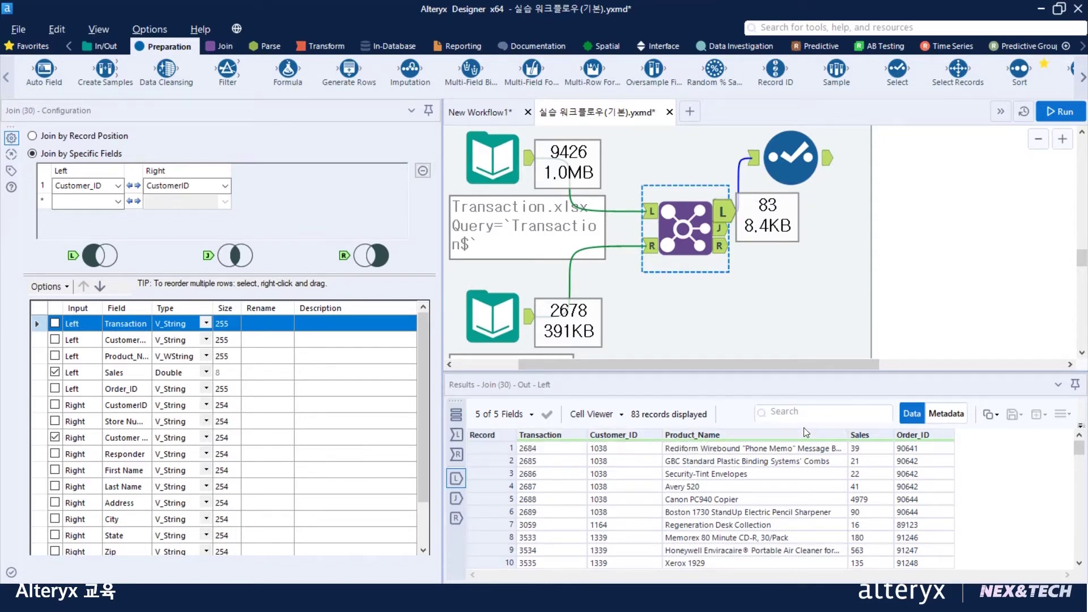
pyautogui.click(864, 438)
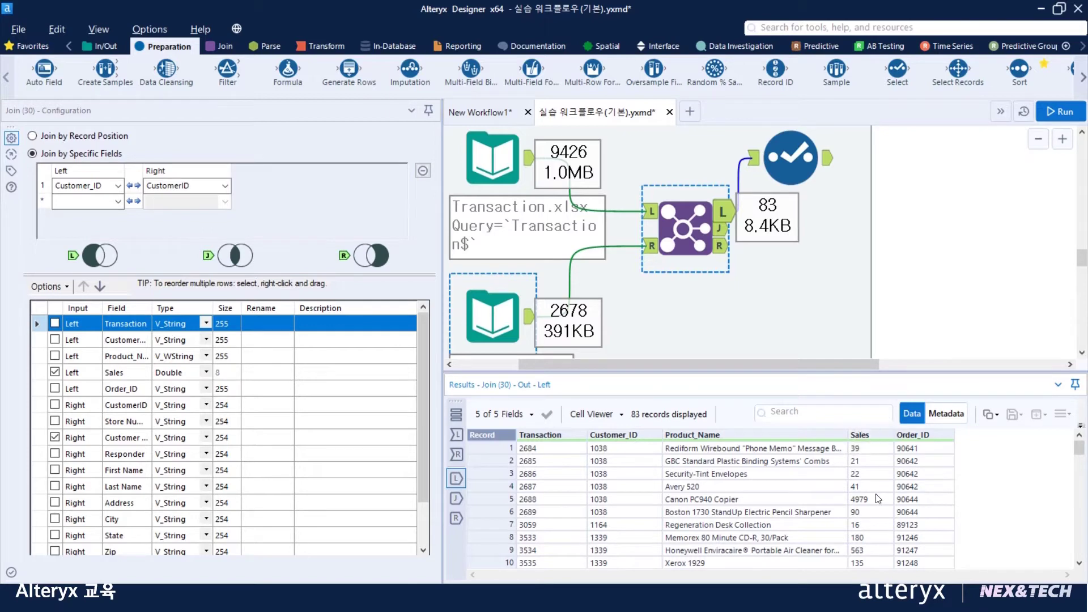
# Deselect Transaction, Customer_ID, Product_Name and Order_ID in the Select tool, keeping Sales and *Unknown
pyautogui.click(789, 158)
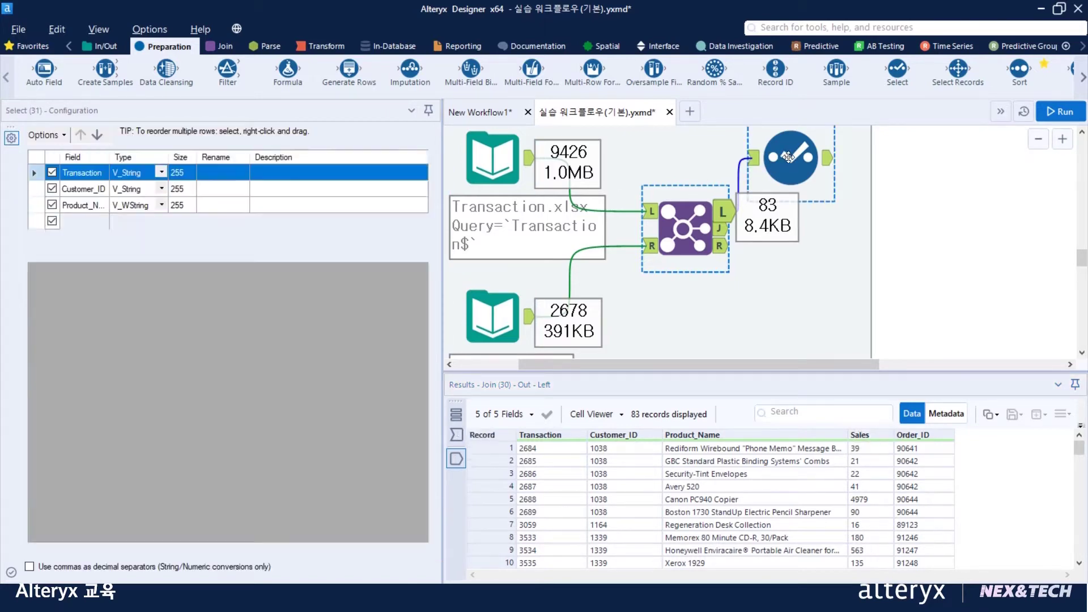
pyautogui.scroll(3, 886, 227)
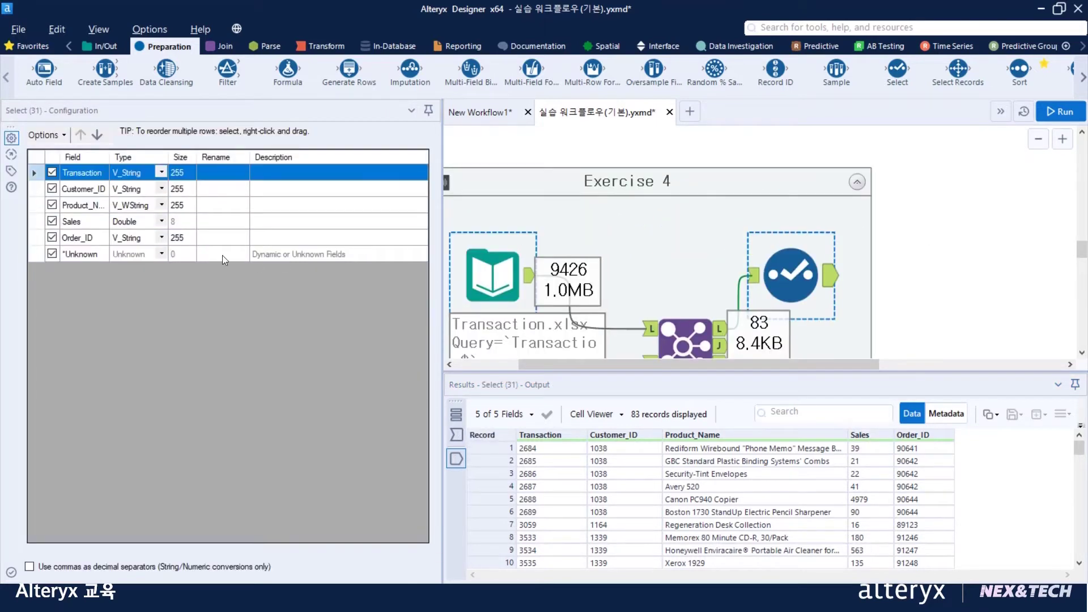
pyautogui.click(52, 172)
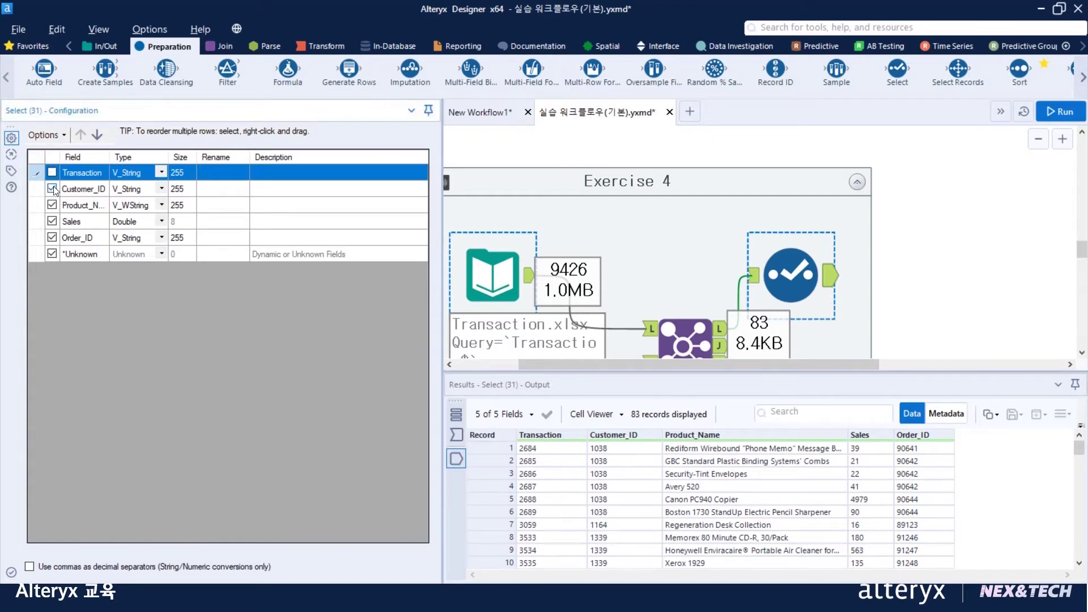
pyautogui.click(54, 189)
pyautogui.click(51, 205)
pyautogui.click(52, 239)
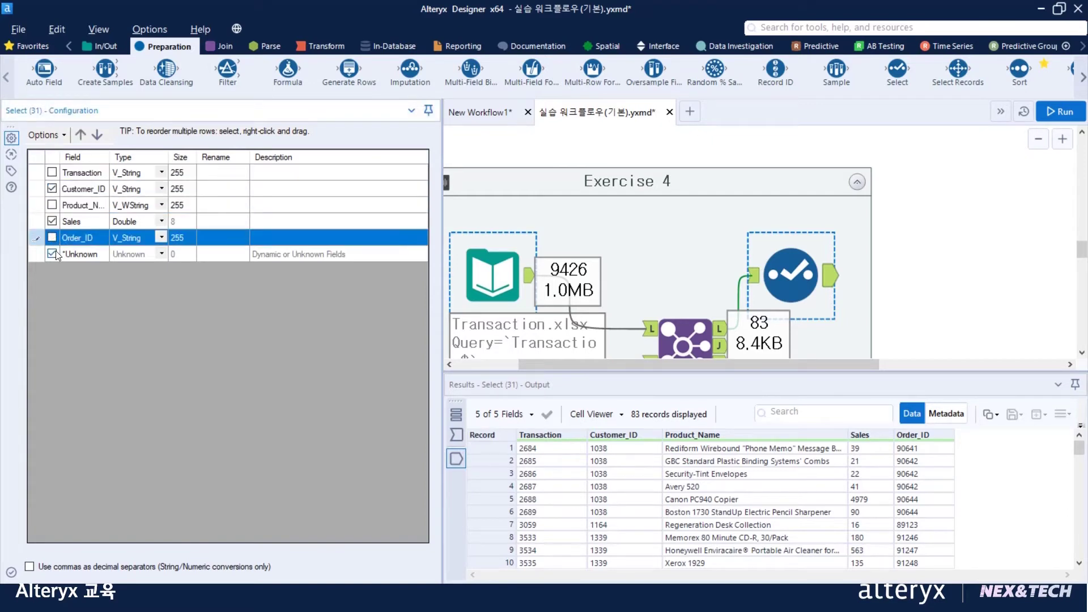
pyautogui.click(53, 190)
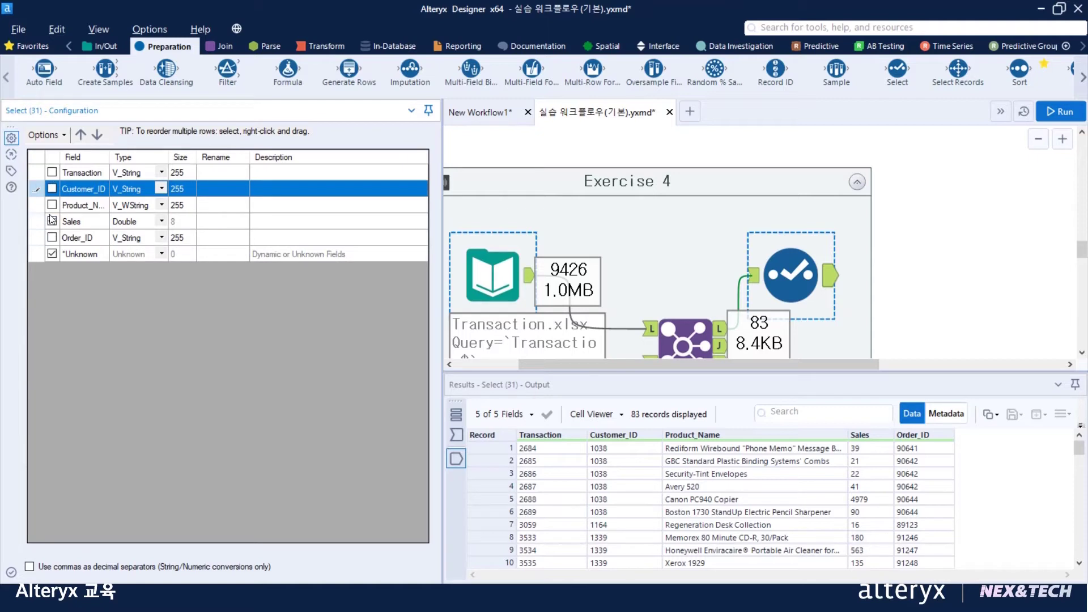
# Run the workflow to update the Select tool's output and dismiss the completion message
pyautogui.moveTo(818, 366); pyautogui.dragTo(861, 365)
pyautogui.scroll(-1, 879, 316)
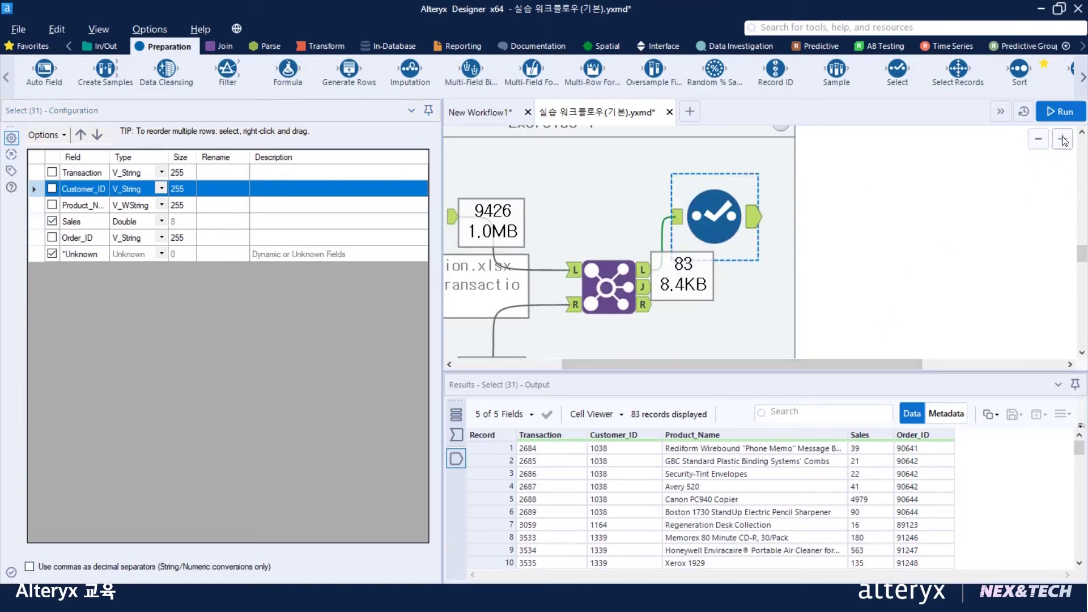
pyautogui.click(1070, 112)
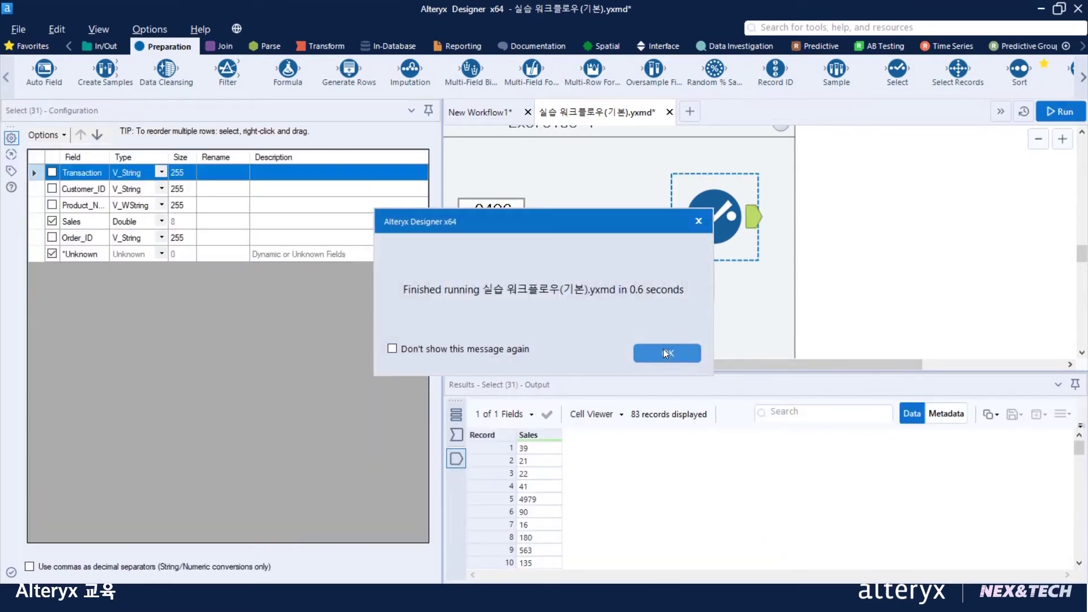
pyautogui.click(663, 349)
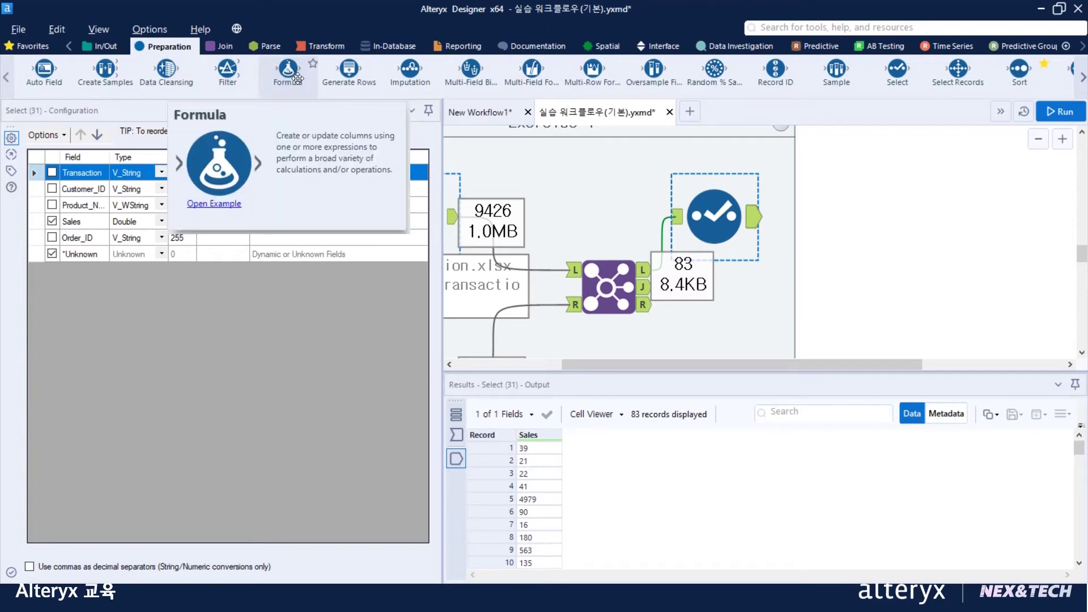
# Connect a Formula tool to the Select tool's output and add a new output column named Customer Segment
pyautogui.moveTo(298, 79); pyautogui.dragTo(817, 218)
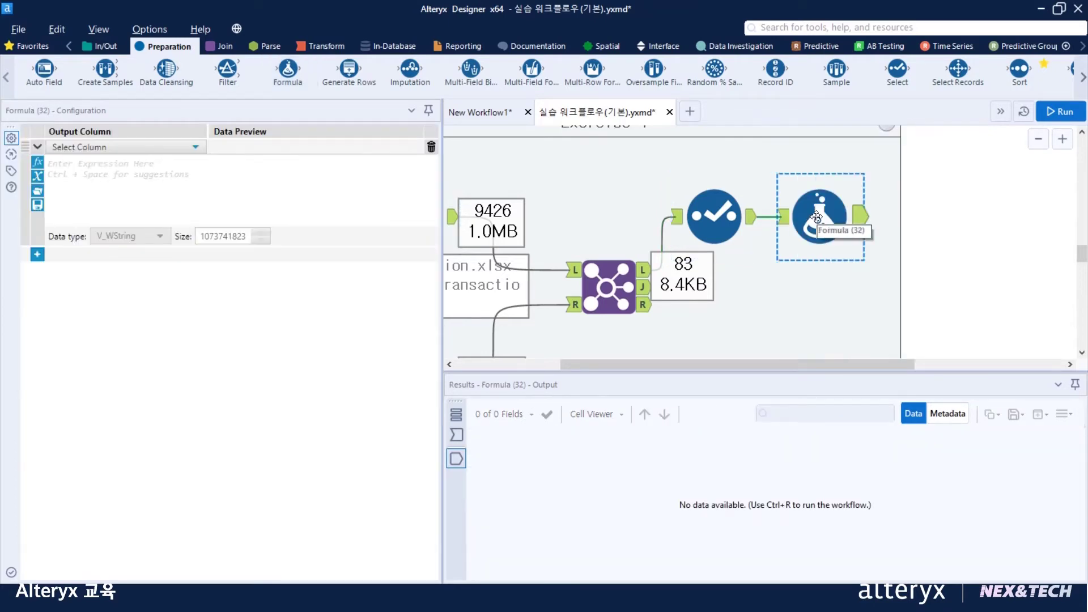
pyautogui.click(172, 148)
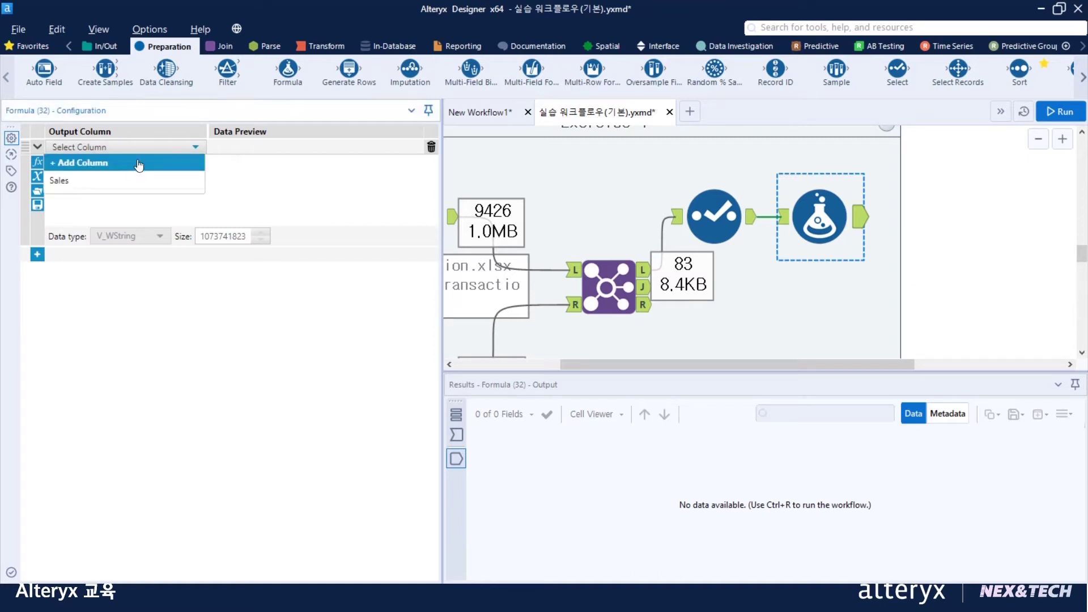
pyautogui.click(95, 168)
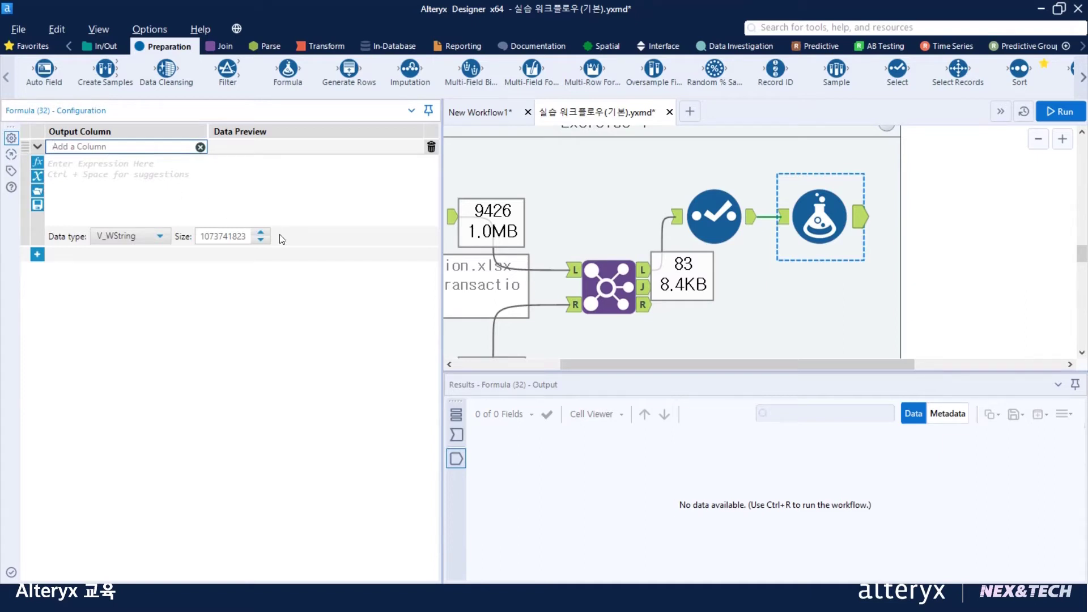
pyautogui.write('ㅈ')
pyautogui.press('BackSpace')
pyautogui.write('Customer Segment')
# Check the segment field's name in the Join output, then set the Formula tool's Customer Segment expression to "Unknown"
pyautogui.click(609, 289)
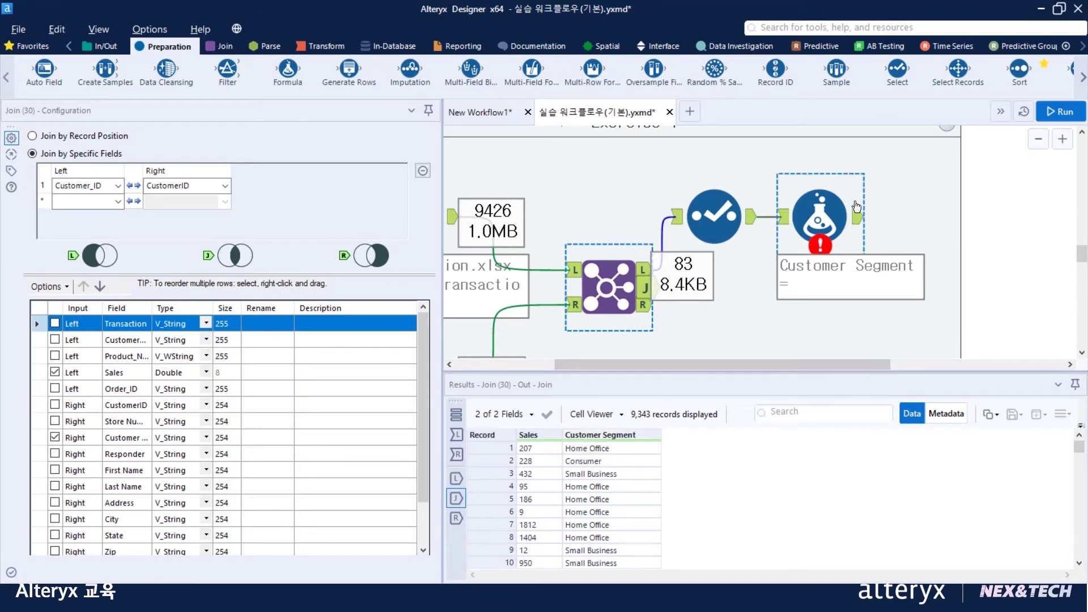
pyautogui.click(822, 214)
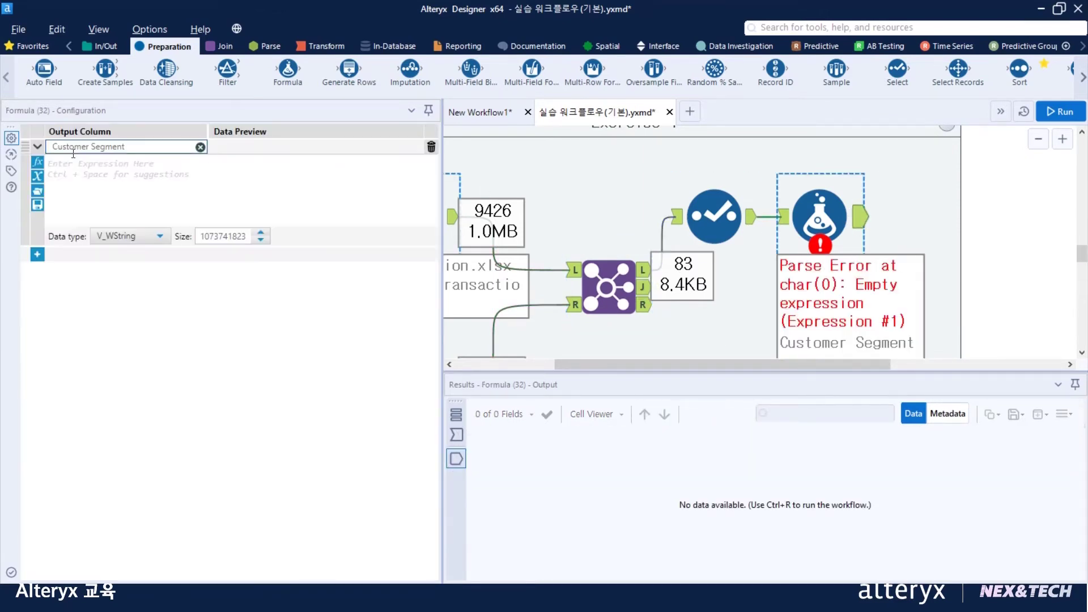
pyautogui.click(145, 177)
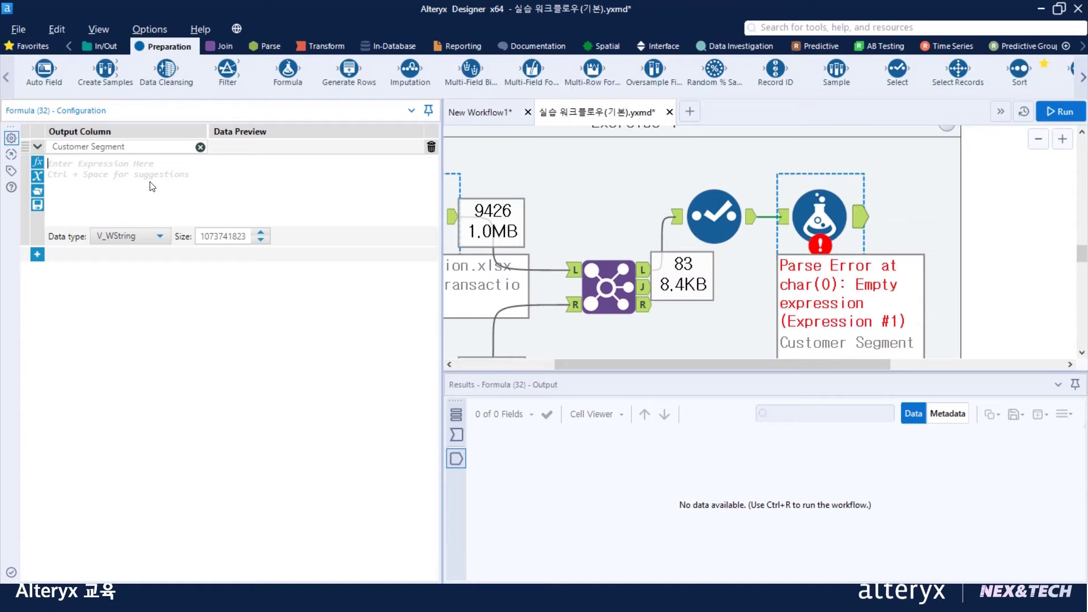
pyautogui.write('""')
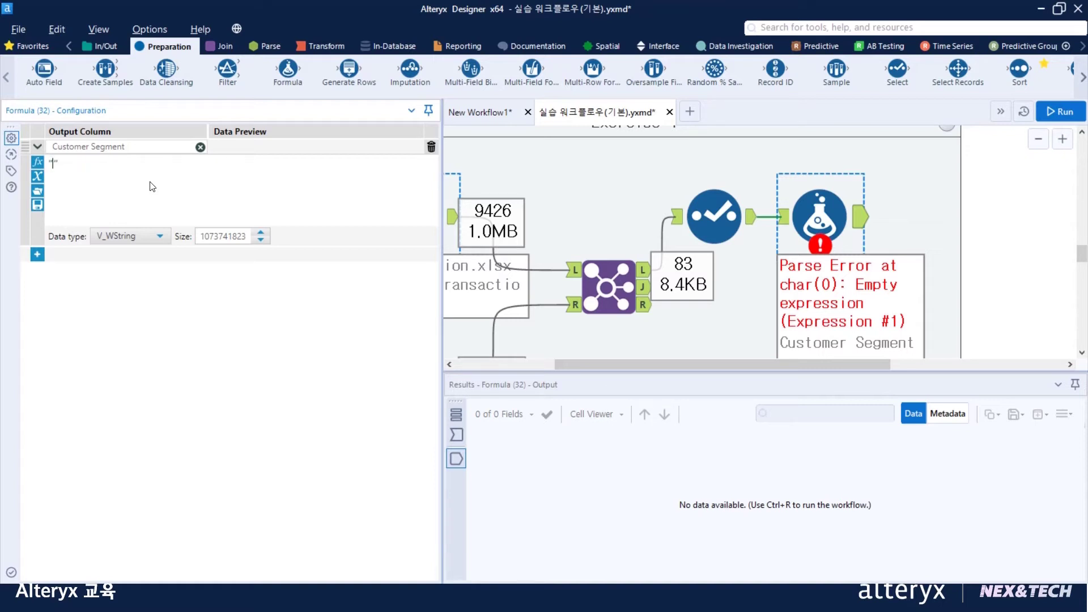
pyautogui.write('Unknown')
pyautogui.scroll(3, 155, 178)
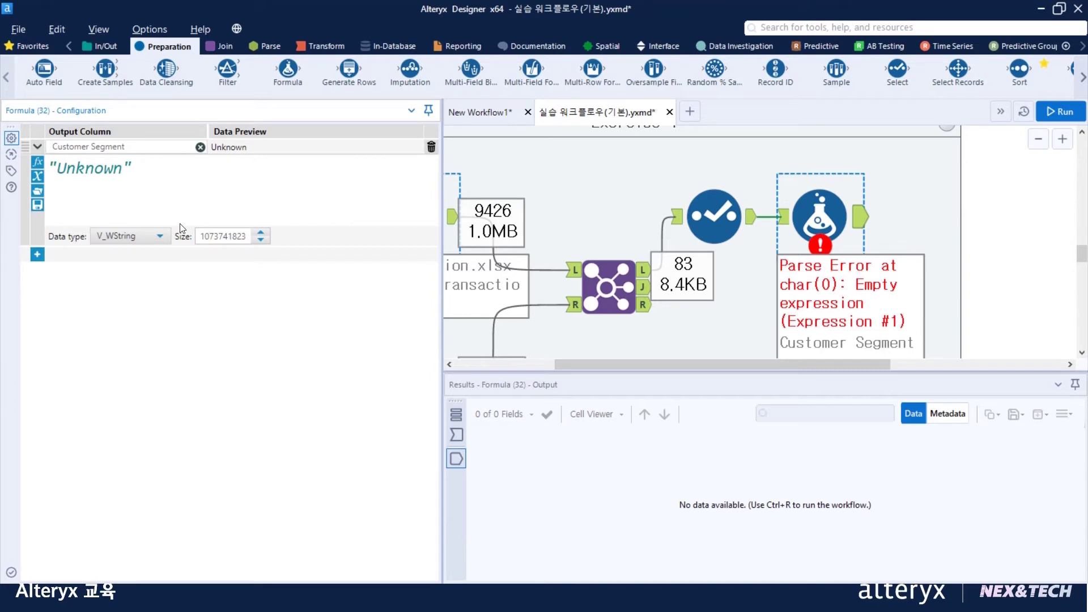
# Run the workflow, dismiss the completion message and review the Formula tool's output records
pyautogui.click(1058, 112)
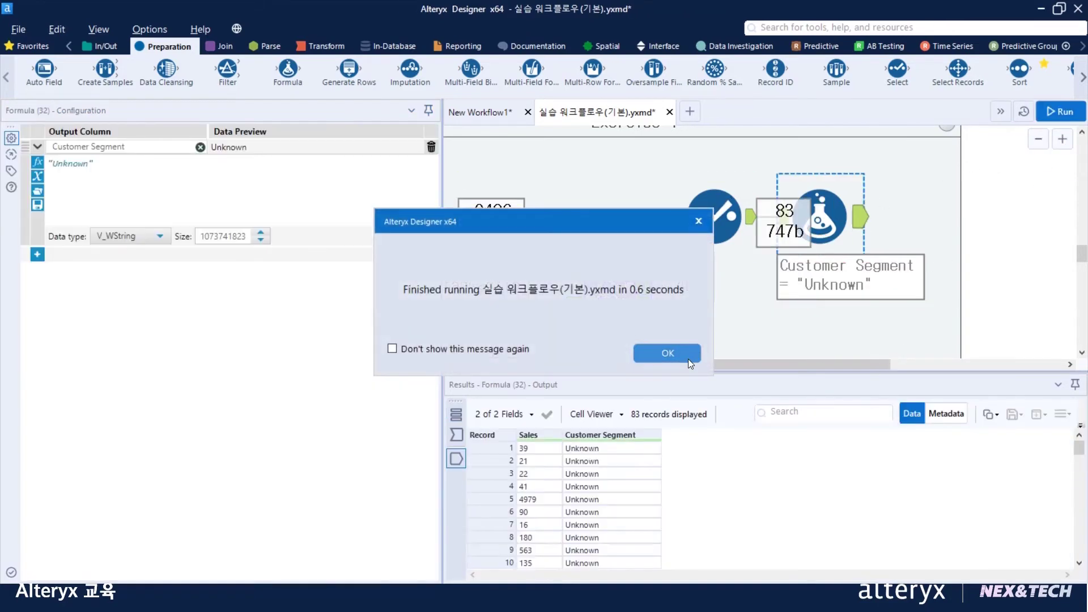
pyautogui.click(686, 360)
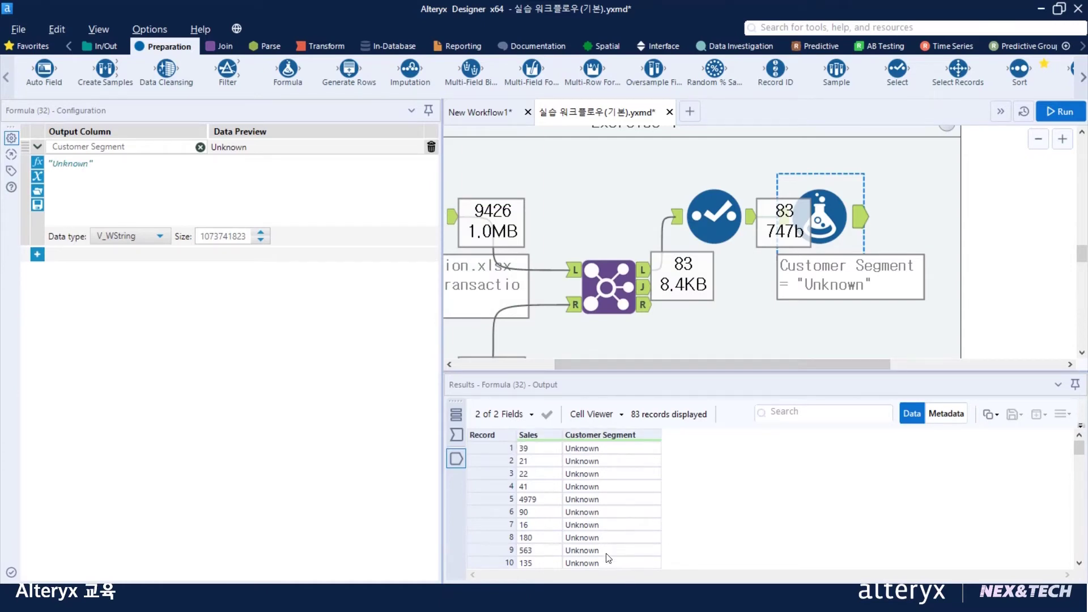
pyautogui.moveTo(1078, 447); pyautogui.dragTo(1083, 418)
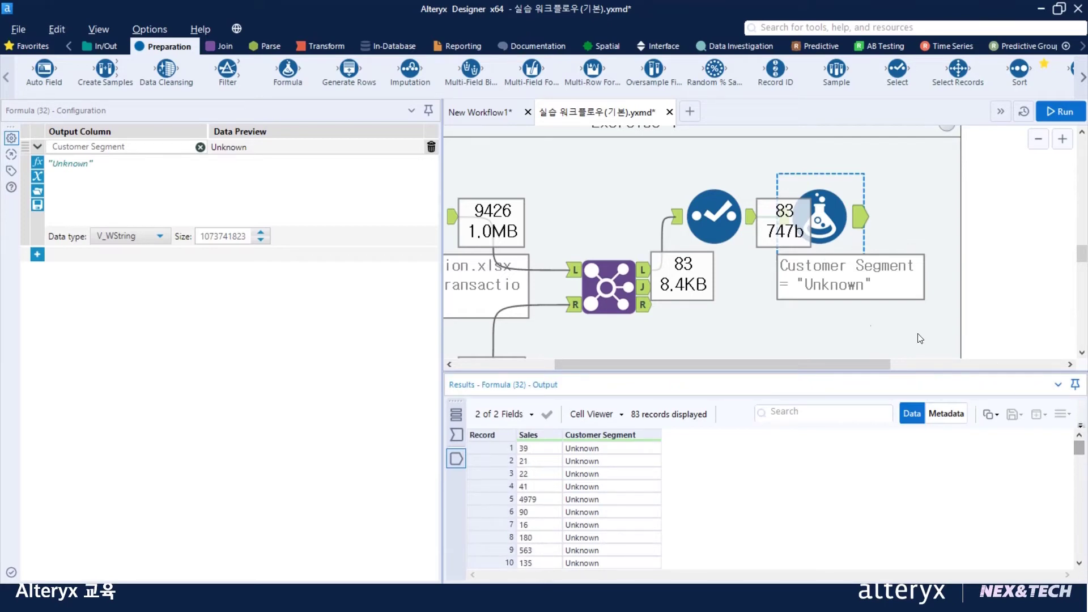
# Add a Union tool fed by the Formula tool's output as #1 and the Join tool's joined (J) output as #2
pyautogui.click(649, 289)
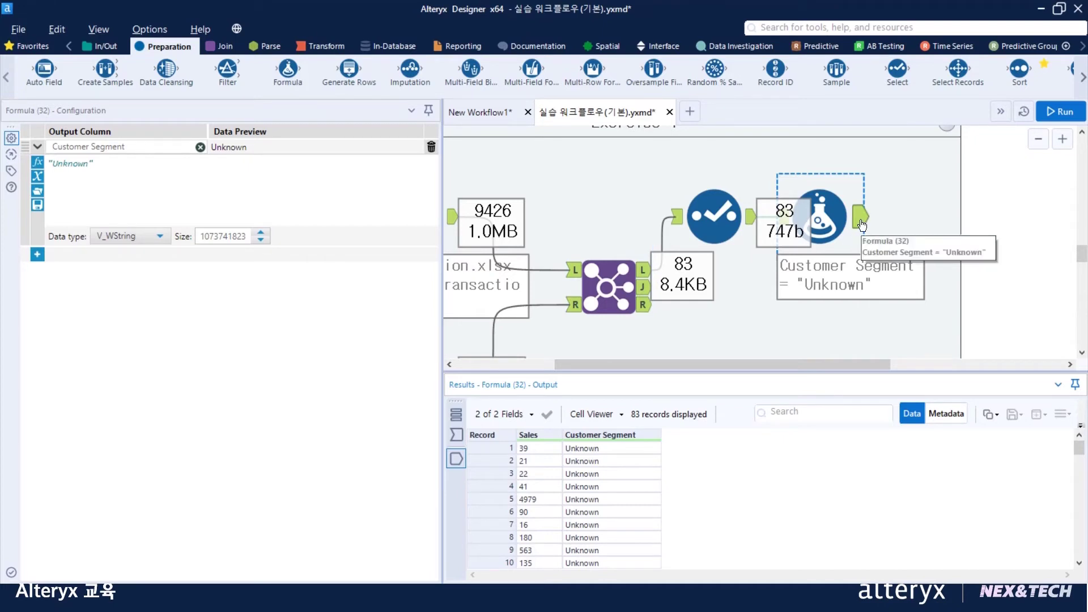
pyautogui.moveTo(862, 226); pyautogui.dragTo(905, 187)
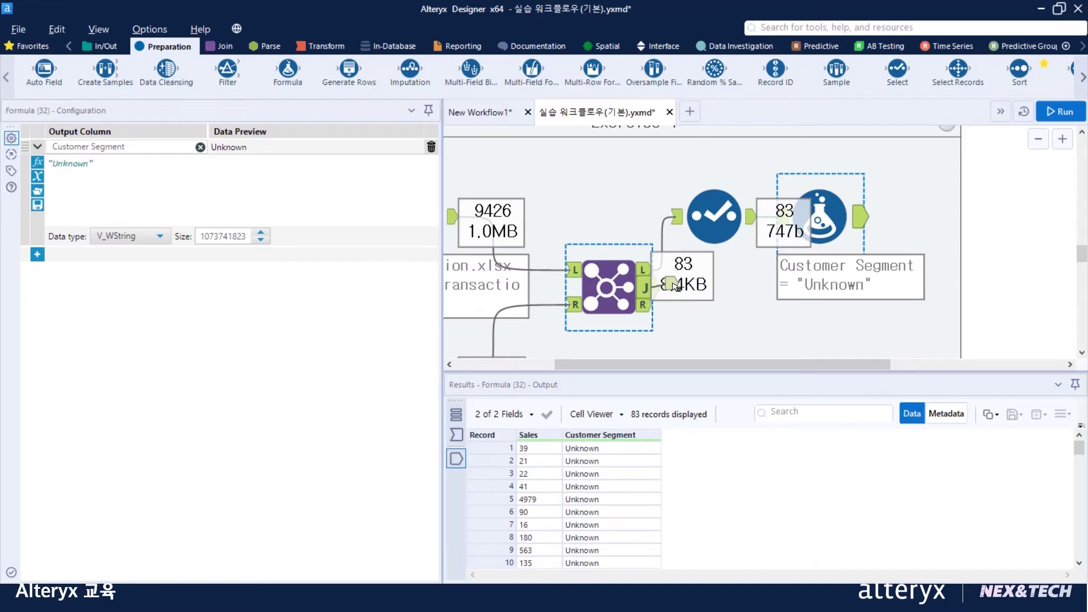
pyautogui.click(645, 292)
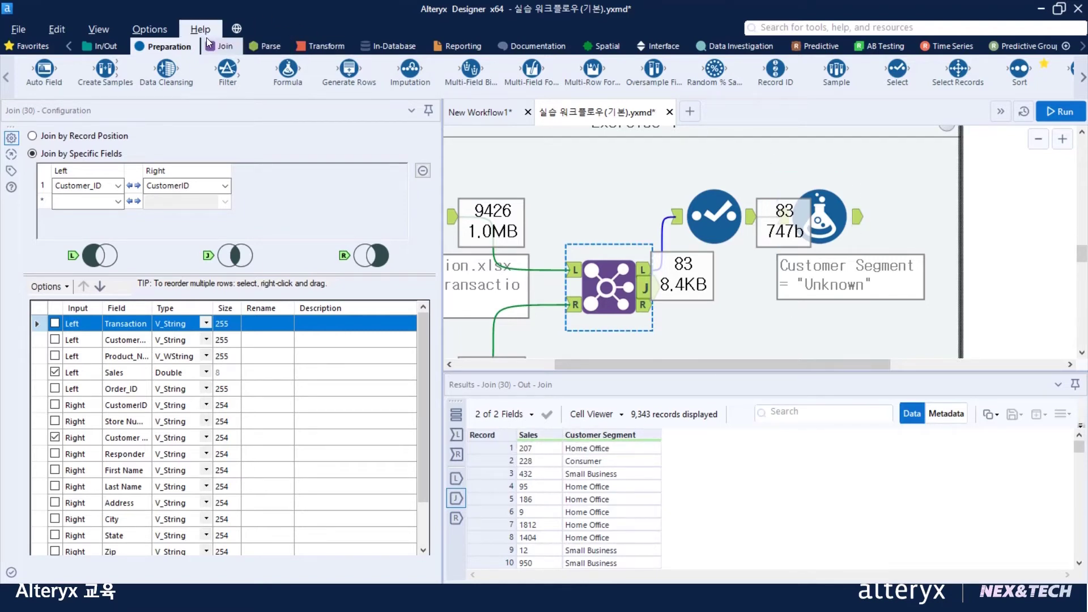
pyautogui.click(222, 48)
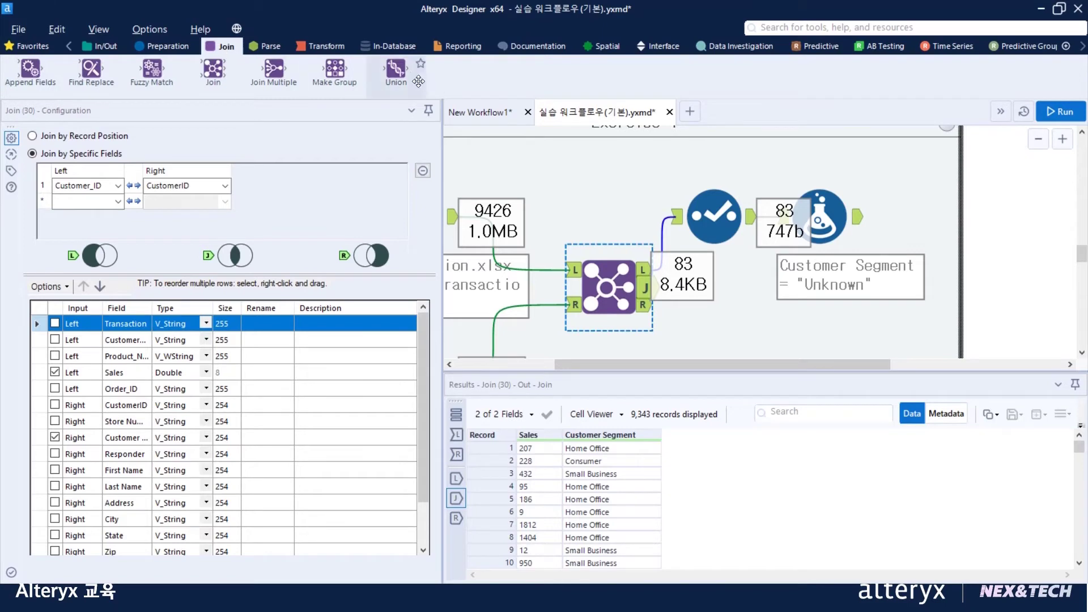
pyautogui.moveTo(409, 76); pyautogui.dragTo(966, 275)
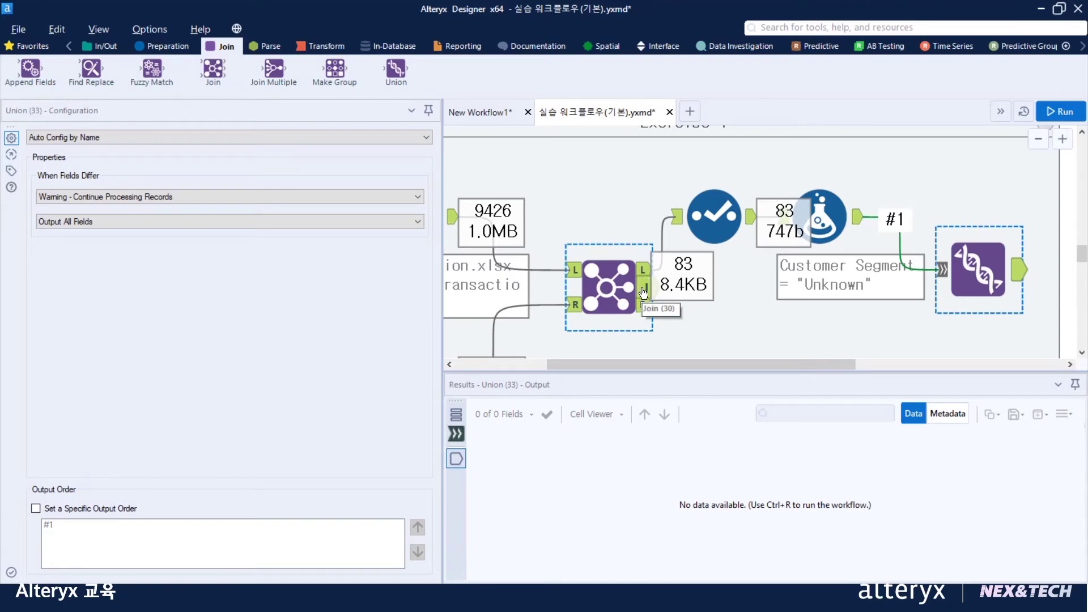
pyautogui.moveTo(698, 295); pyautogui.dragTo(953, 270)
pyautogui.hotkey('ctrl', 'r')
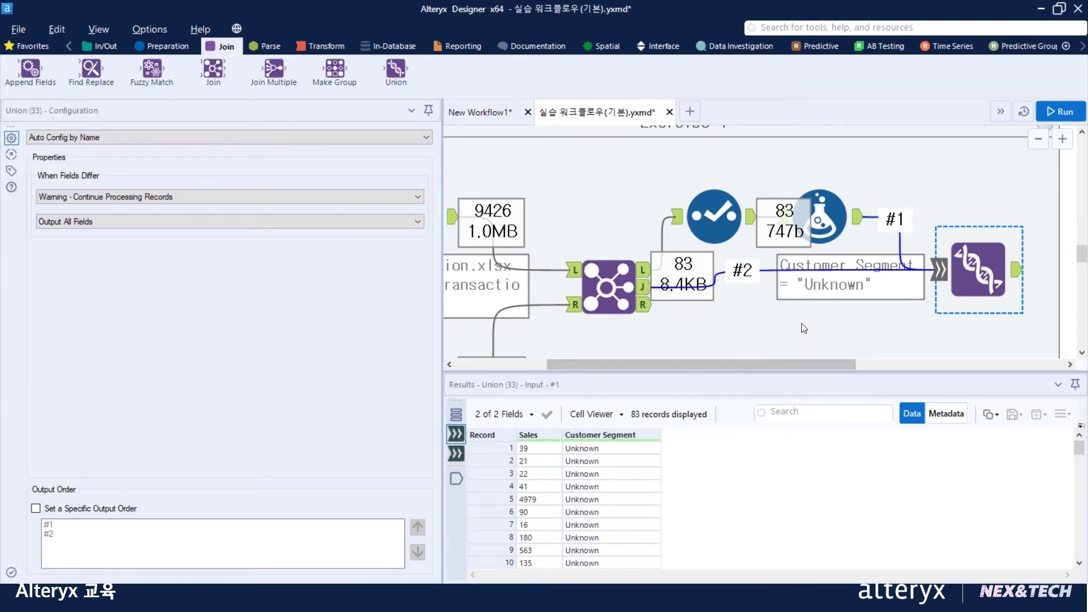
# Enable a specific output order in the Union tool, keeping input #1 before #2
pyautogui.scroll(-1, 780, 321)
pyautogui.scroll(-1, 780, 321)
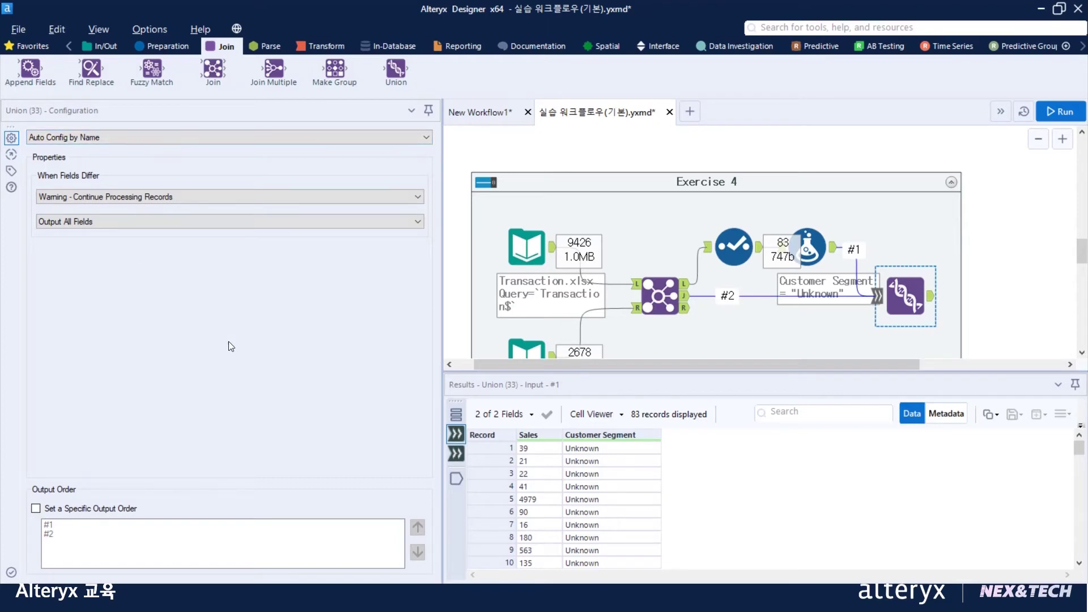
pyautogui.click(36, 509)
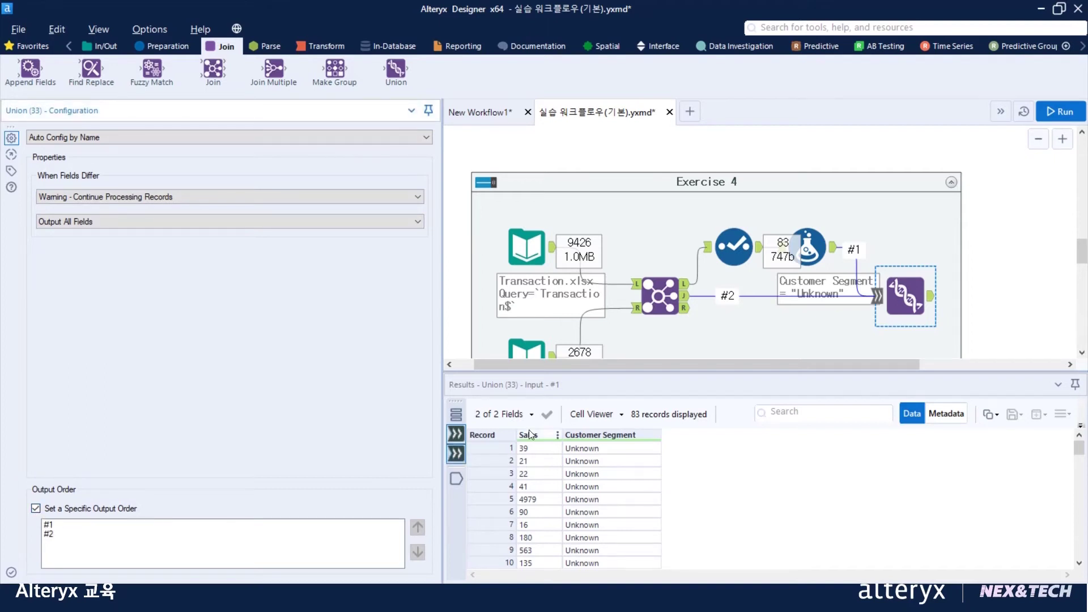
pyautogui.click(837, 254)
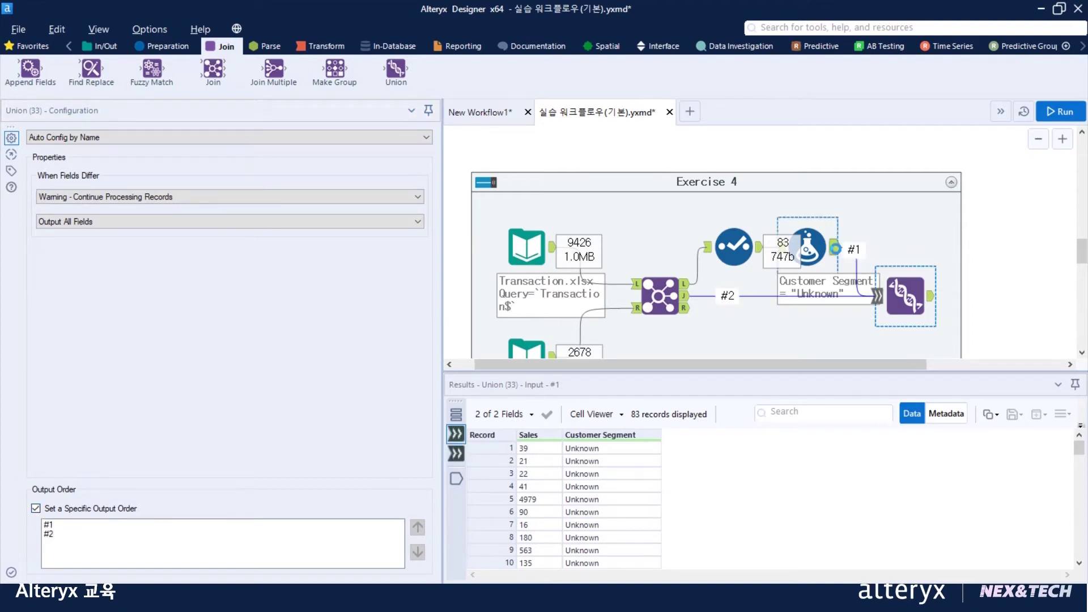
pyautogui.click(880, 295)
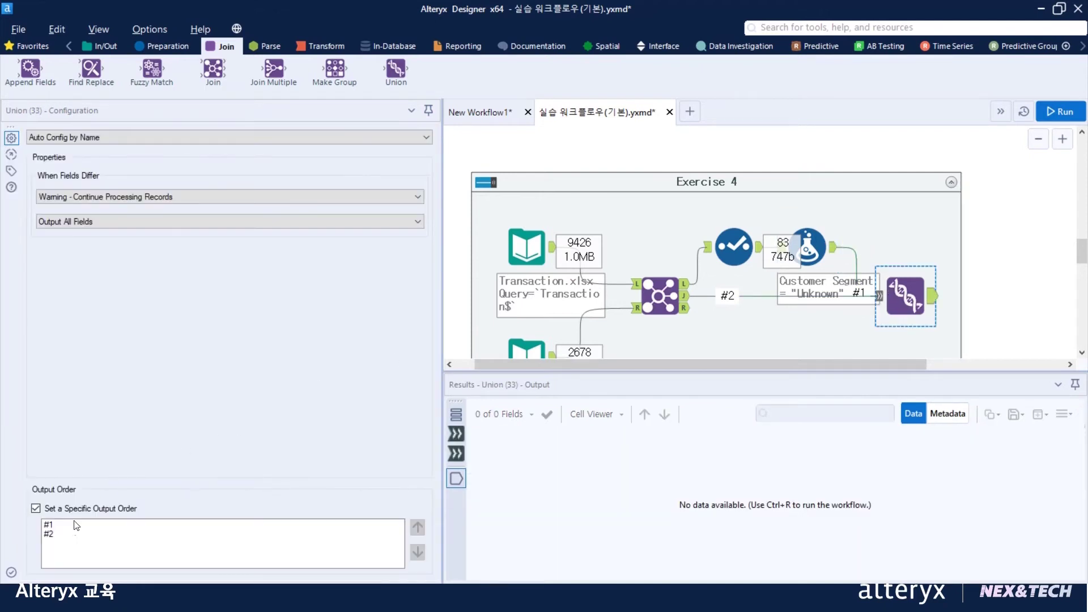
pyautogui.click(49, 525)
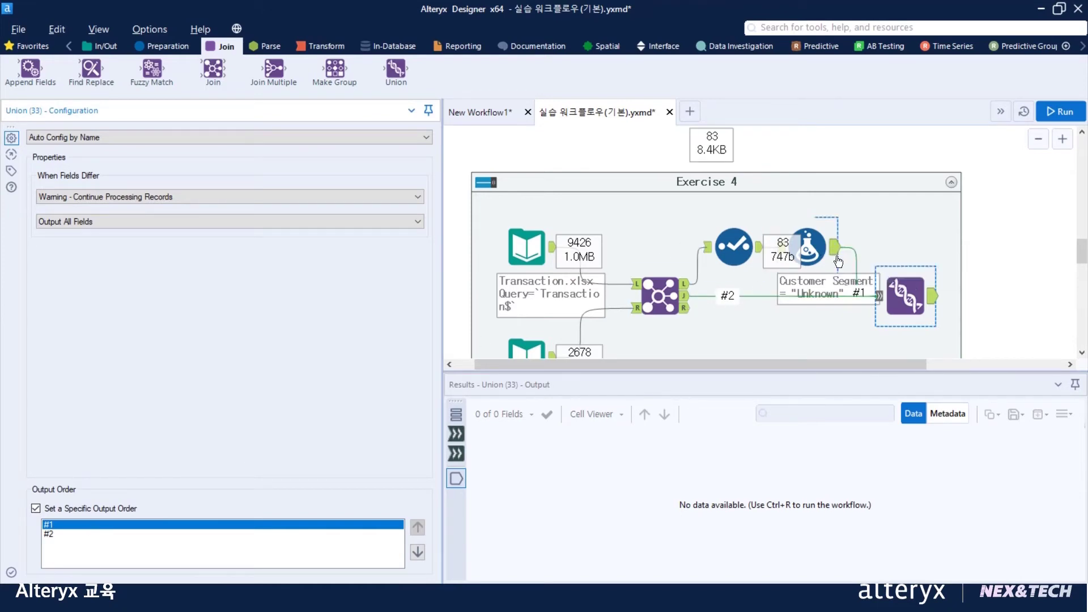
pyautogui.click(51, 535)
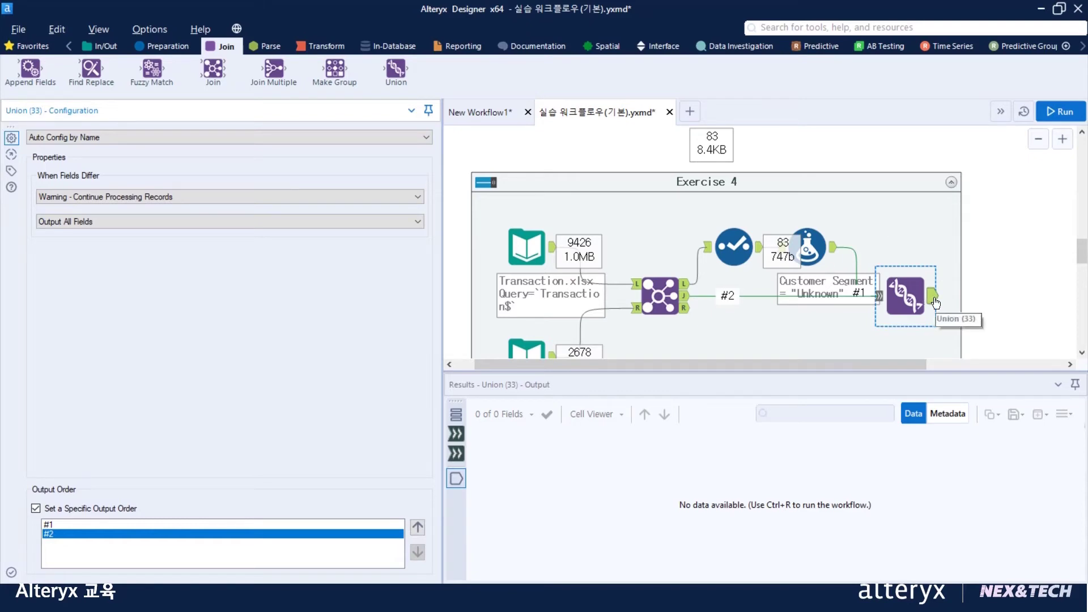
# Run the workflow and examine the Union output's order of Unknown and matched Customer Segment records
pyautogui.click(1060, 111)
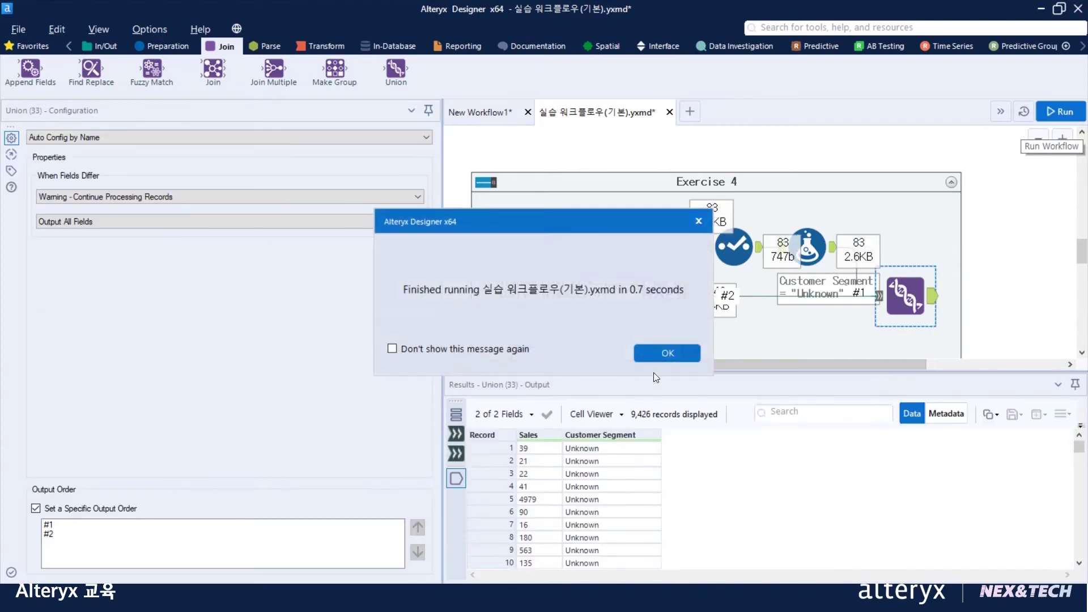
pyautogui.click(663, 353)
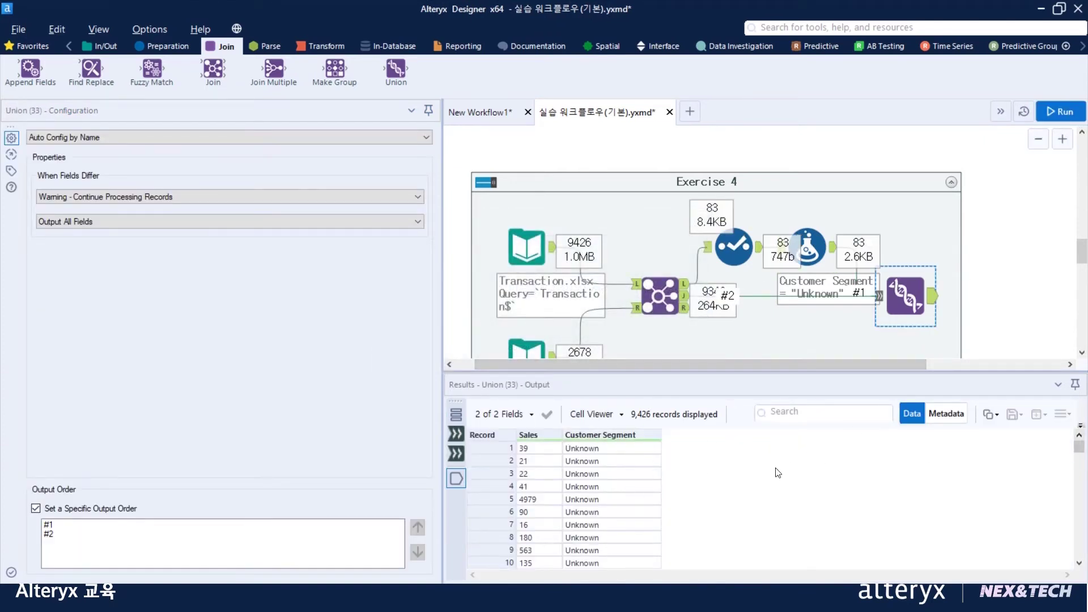
pyautogui.moveTo(1080, 447)
pyautogui.mouseDown()
pyautogui.moveTo(1080, 458)
pyautogui.moveTo(1080, 446)
pyautogui.mouseUp()
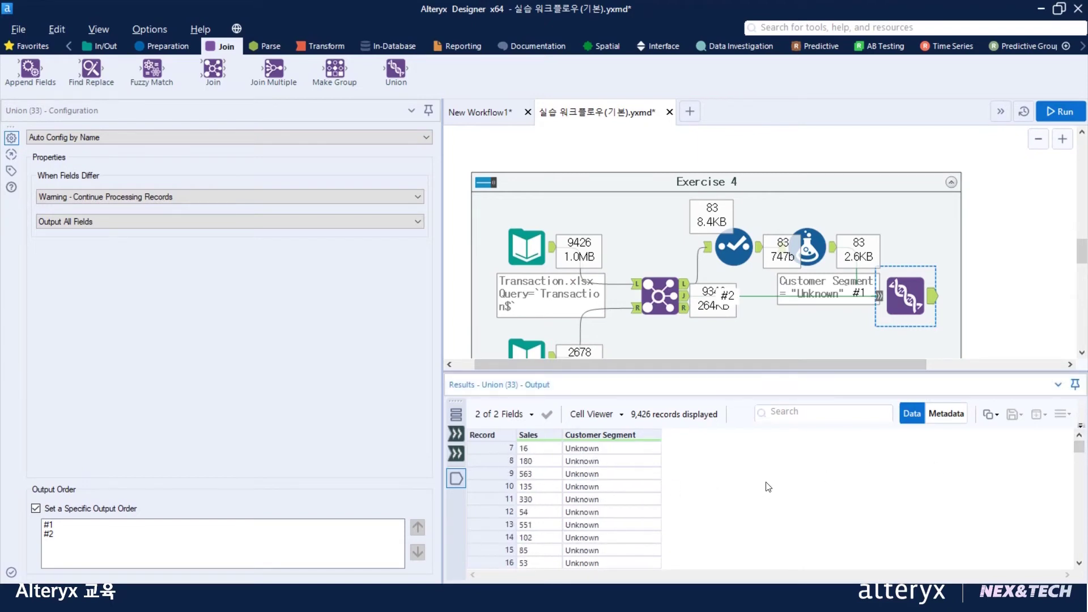
pyautogui.scroll(-20, 759, 485)
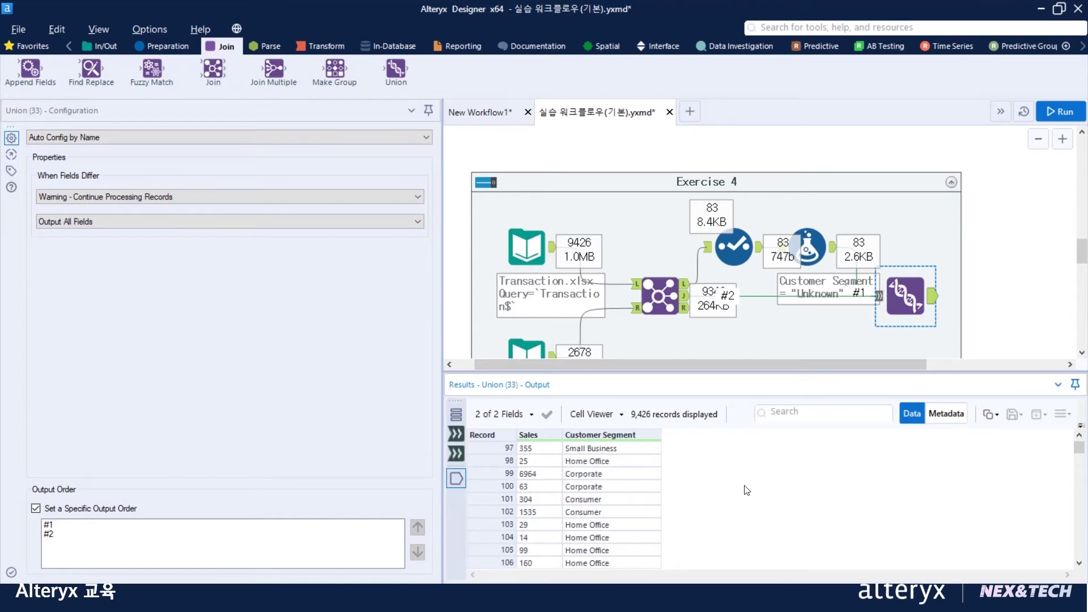
pyautogui.scroll(1, 747, 490)
pyautogui.scroll(-13, 746, 489)
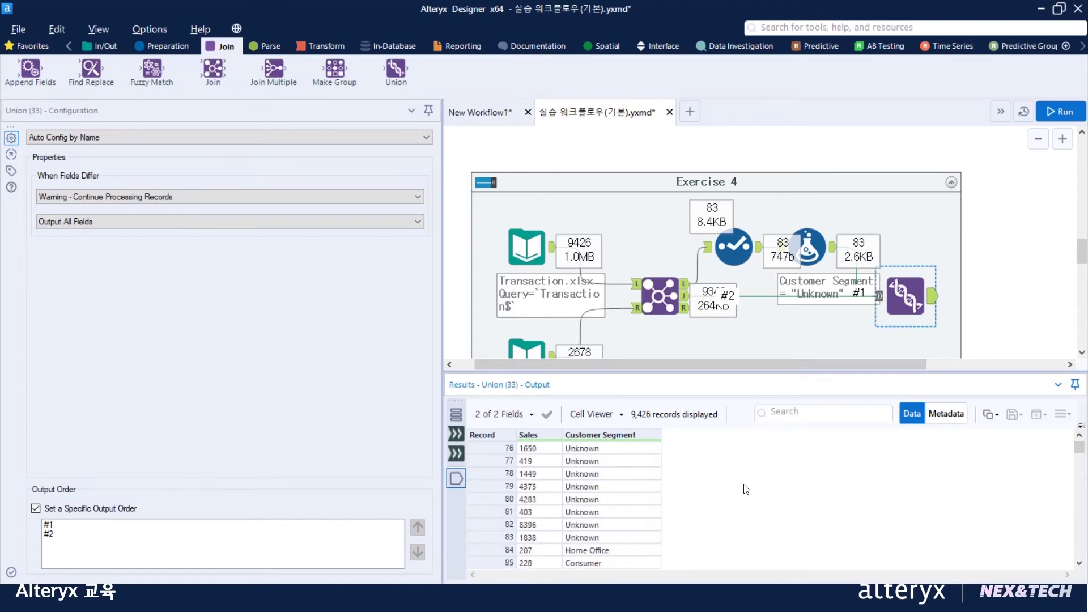
pyautogui.scroll(-20, 746, 490)
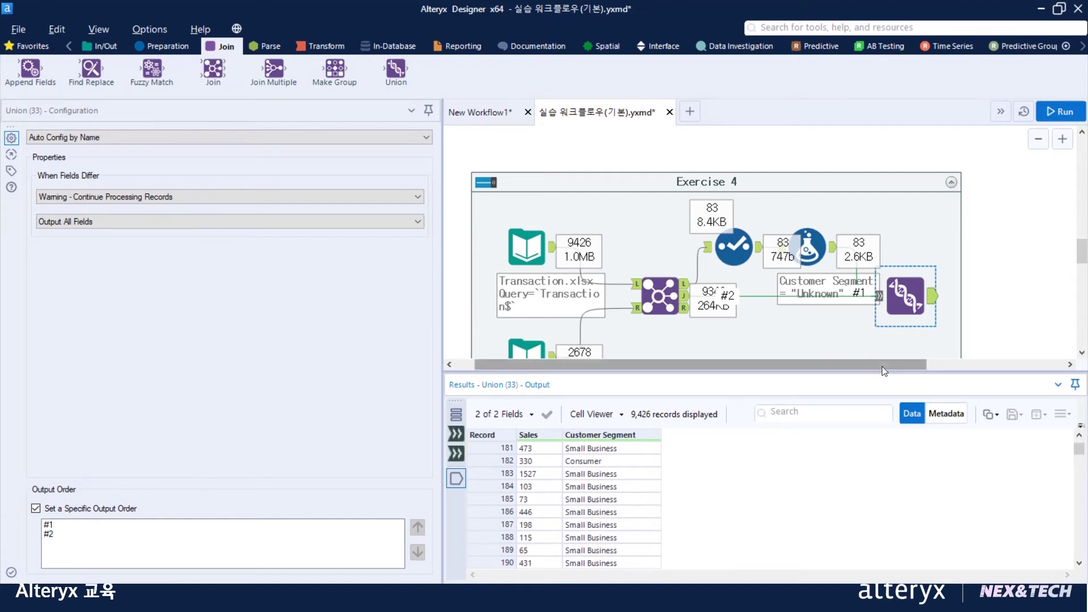
# Connect a Summarize tool to the Union tool's output
pyautogui.moveTo(881, 367); pyautogui.dragTo(916, 364)
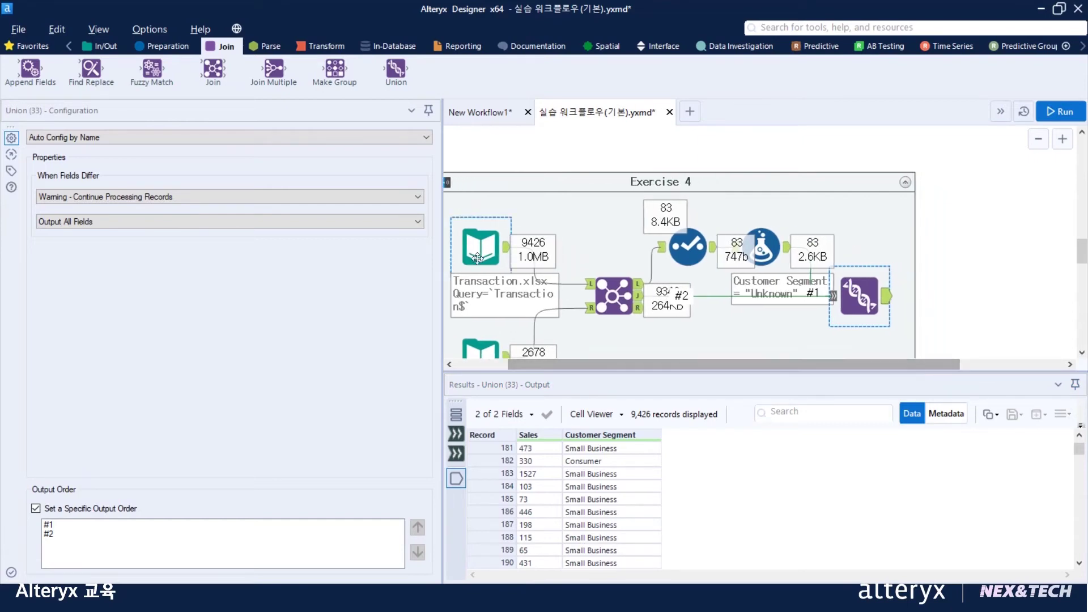
pyautogui.click(316, 44)
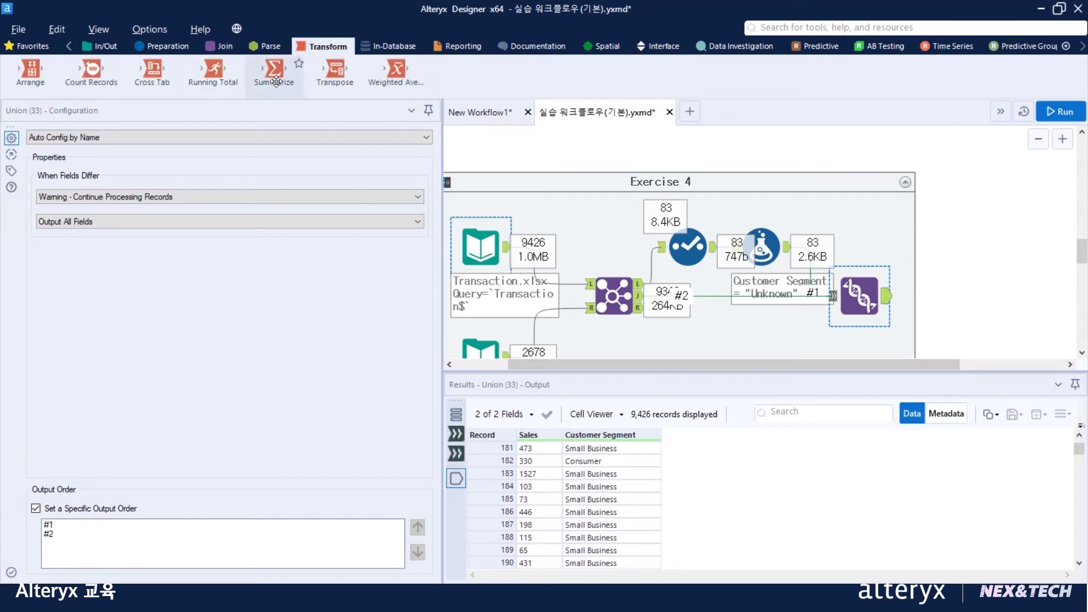
pyautogui.moveTo(276, 82)
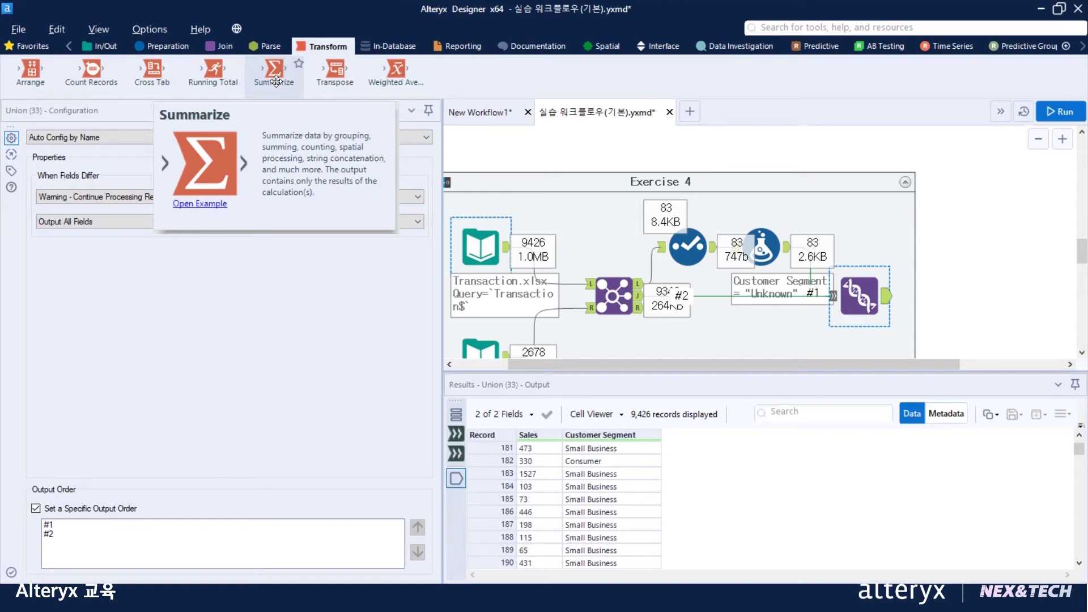
pyautogui.moveTo(276, 81); pyautogui.dragTo(943, 248)
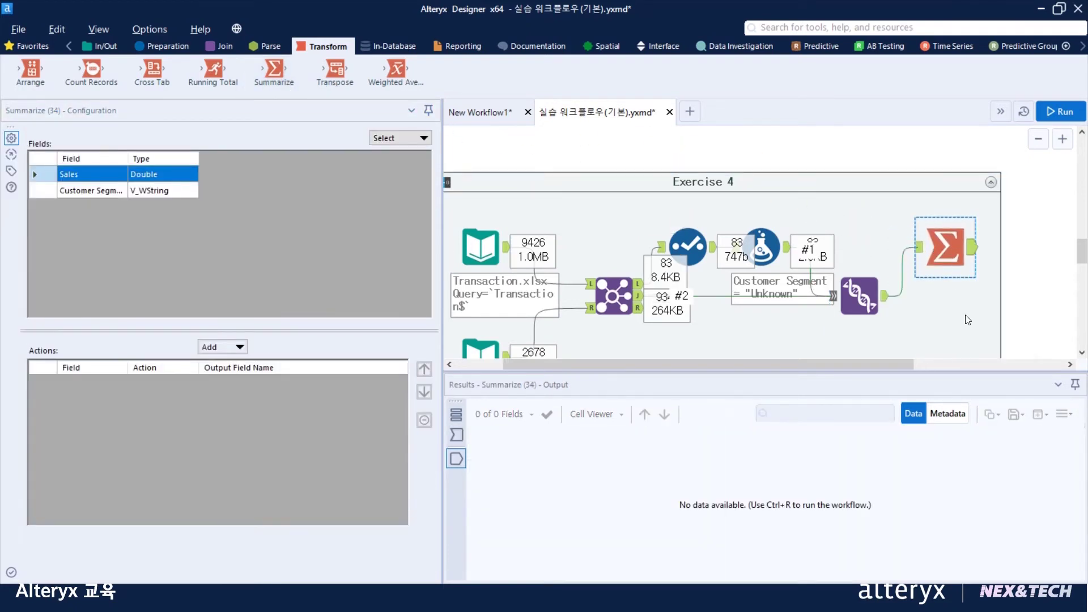
# Group the Summarize tool's output by the Customer Segment field
pyautogui.click(39, 191)
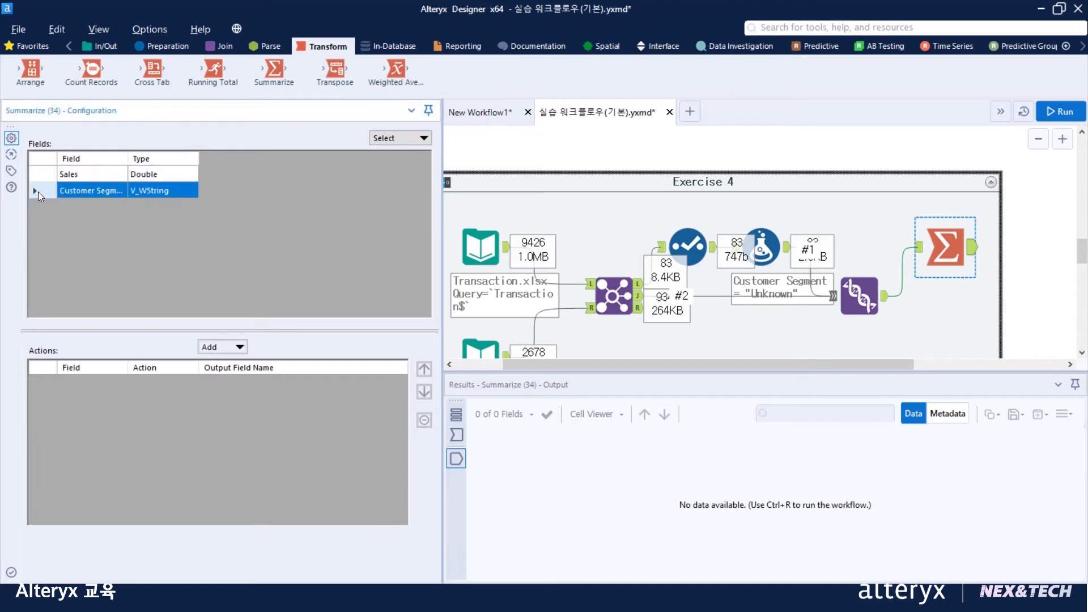
pyautogui.moveTo(128, 159); pyautogui.dragTo(162, 159)
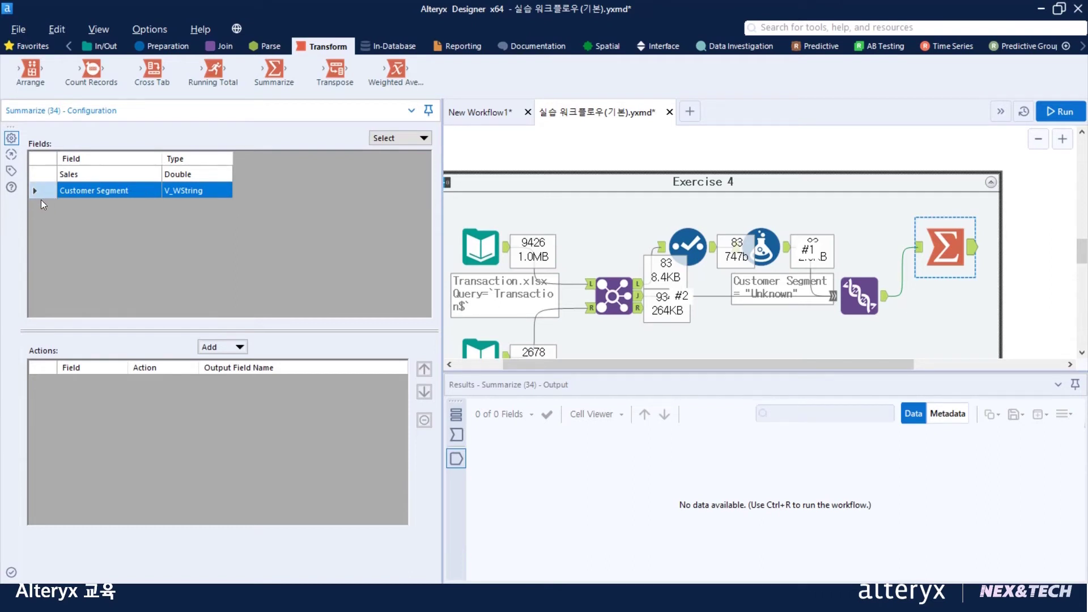
pyautogui.click(222, 347)
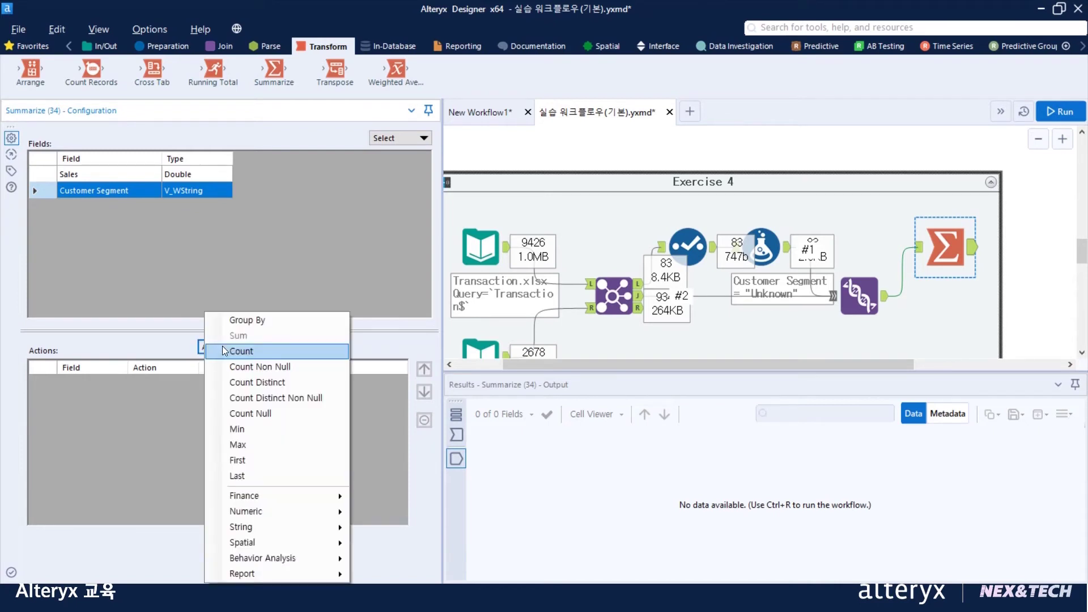
pyautogui.click(256, 320)
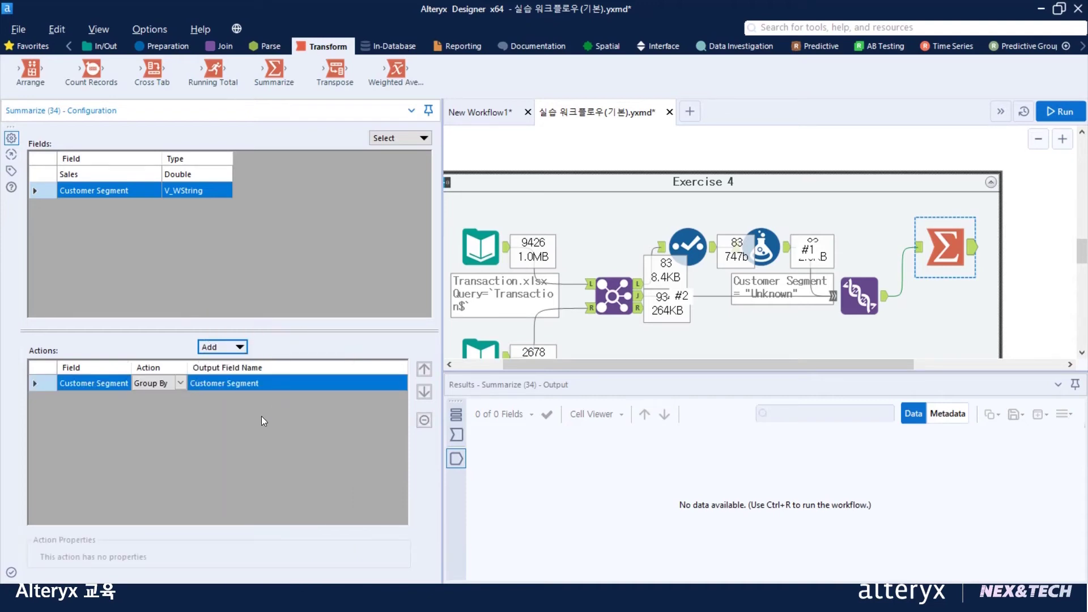
# Add a Sum of the Sales field to the Summarize tool and name its output field Segment_Sales
pyautogui.click(52, 178)
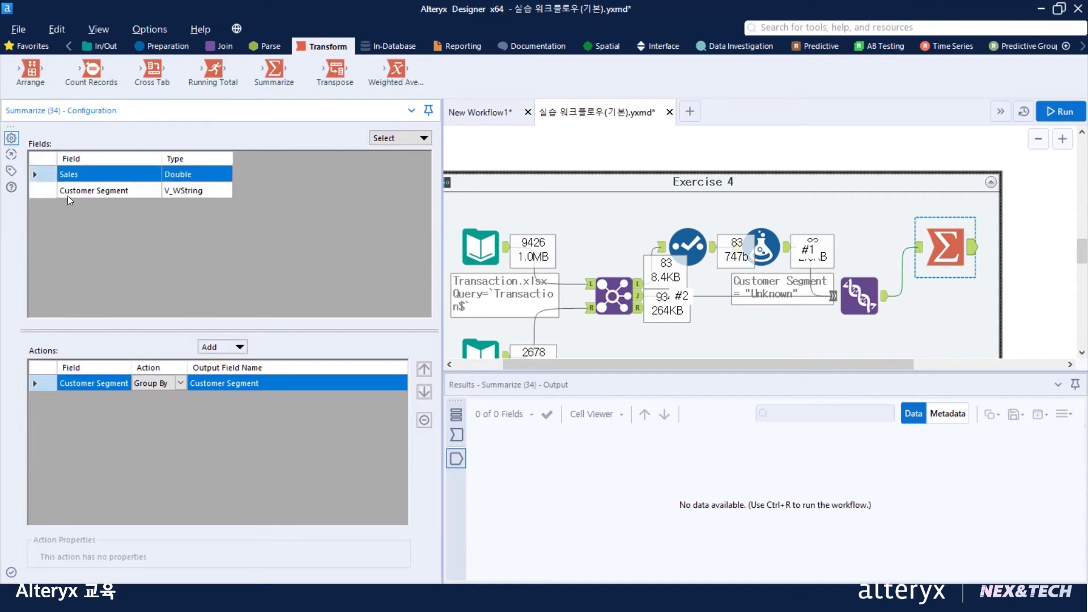
pyautogui.click(231, 348)
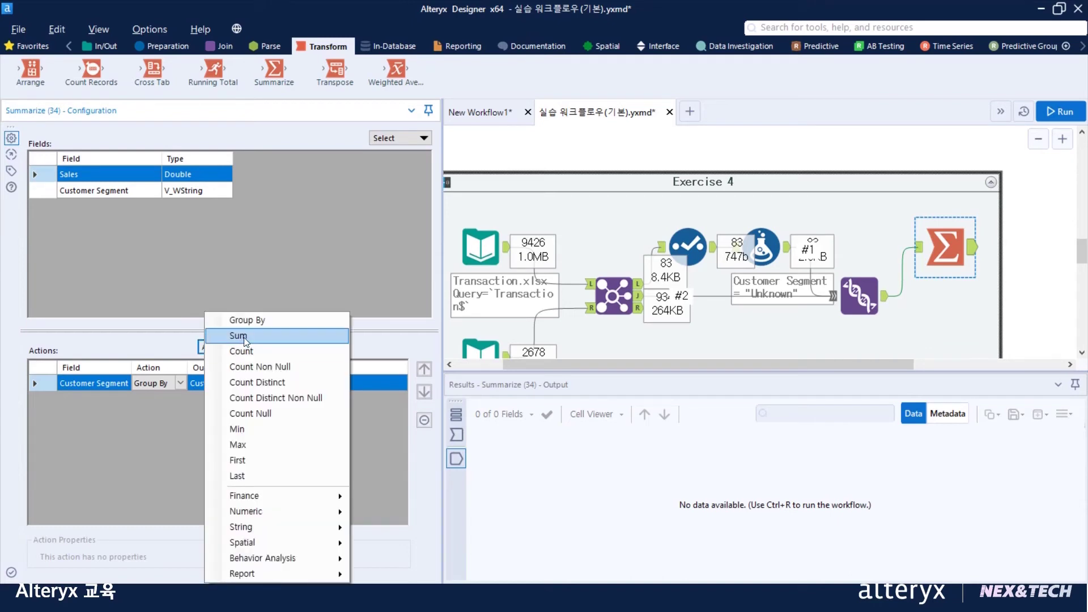
pyautogui.click(253, 335)
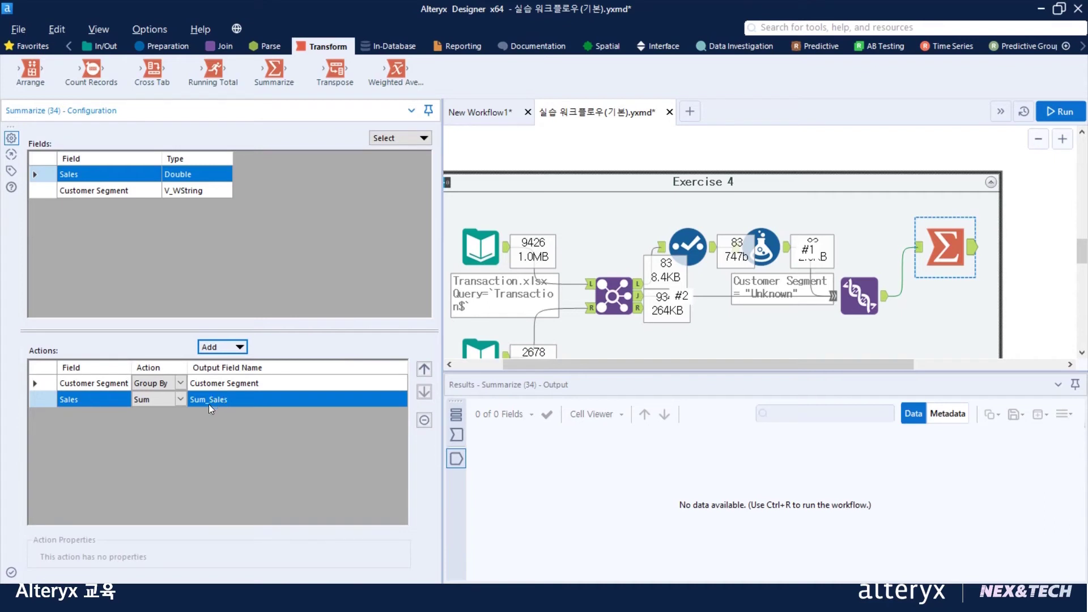
pyautogui.click(209, 405)
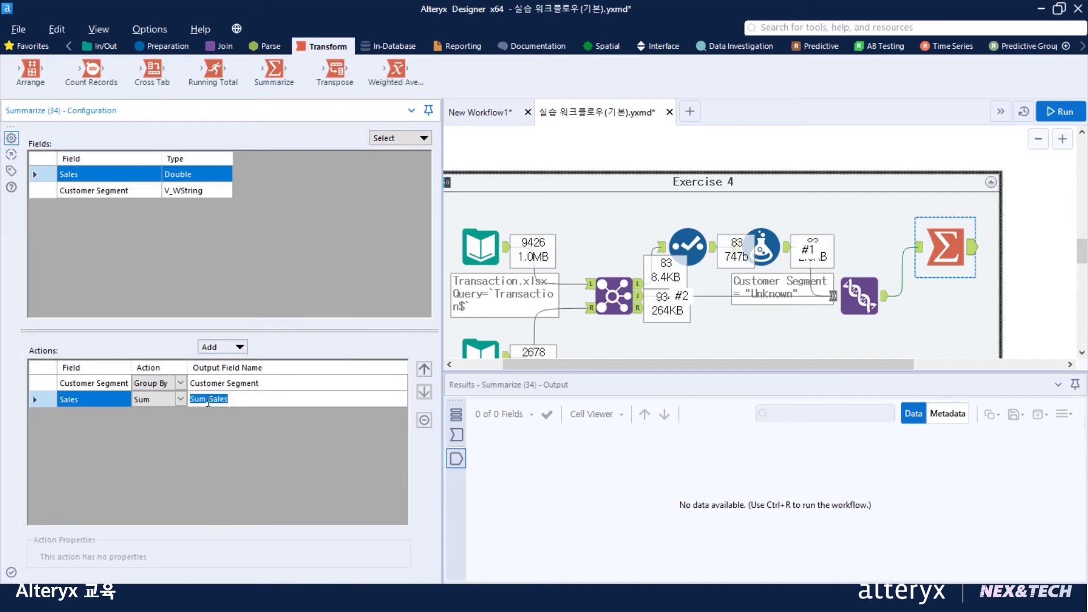
pyautogui.moveTo(206, 403); pyautogui.dragTo(173, 399)
pyautogui.write('C')
pyautogui.press('BackSpace')
pyautogui.write('Segment')
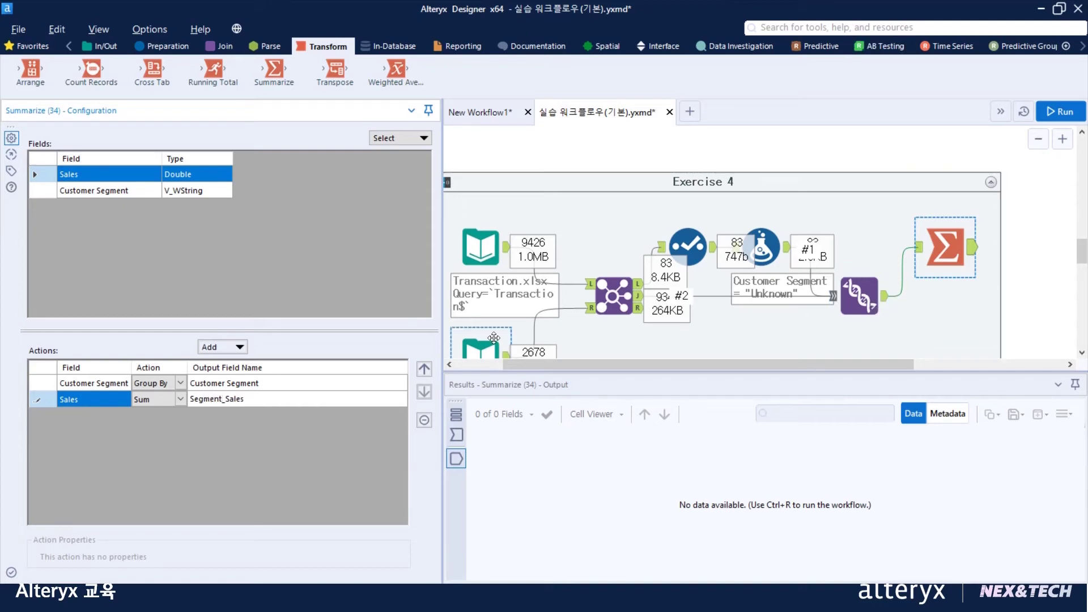
# Add a second Summarize tool on the Union output that sums Sales into an output field named Total_Sales
pyautogui.click(272, 73)
pyautogui.moveTo(280, 86); pyautogui.dragTo(938, 328)
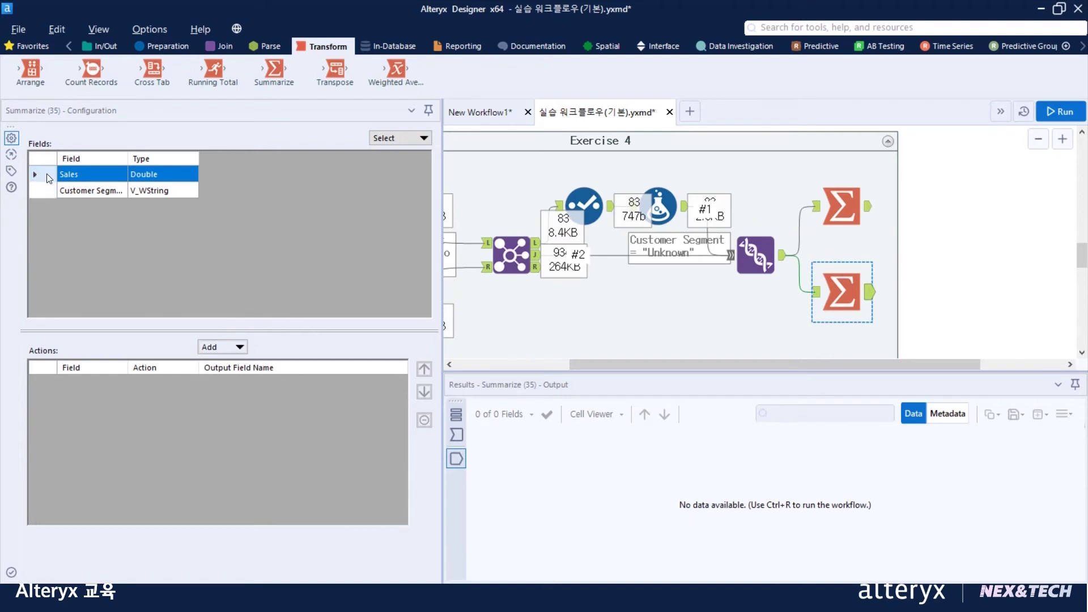
pyautogui.click(222, 349)
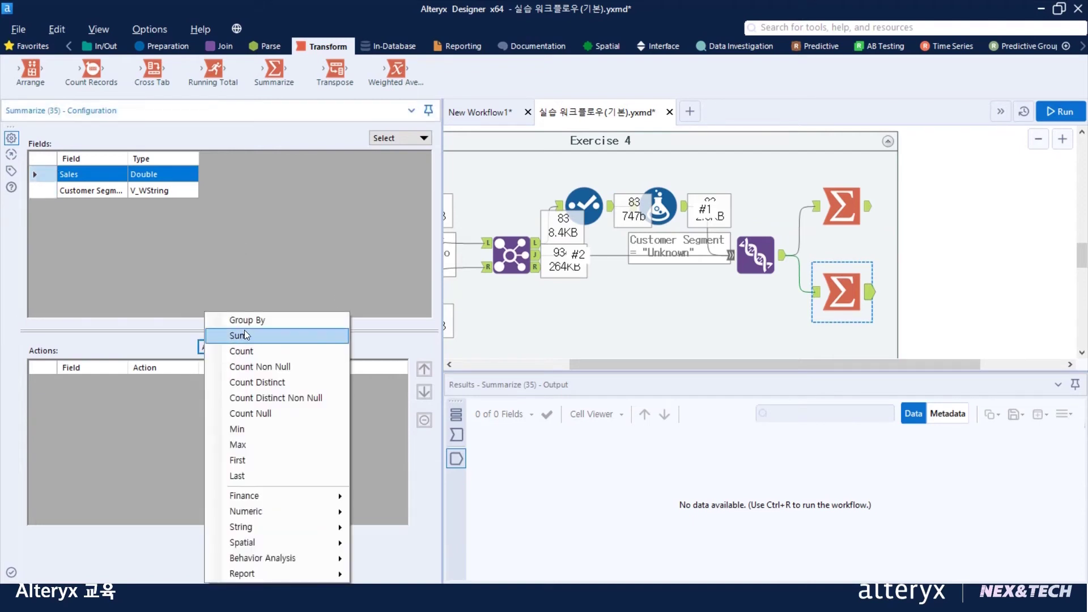
pyautogui.click(244, 337)
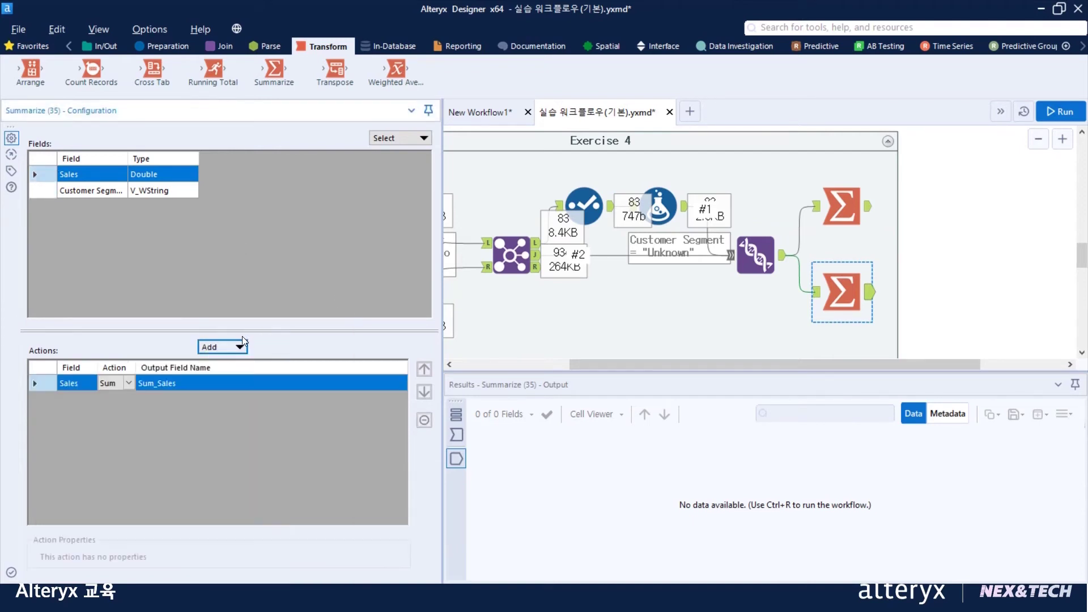
pyautogui.click(151, 387)
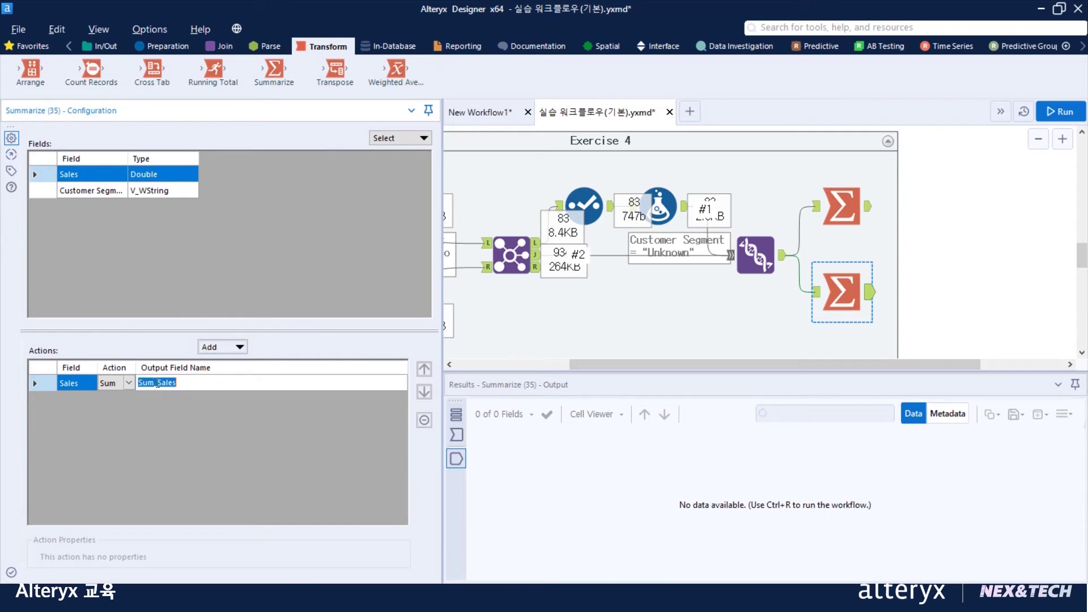
pyautogui.click(155, 384)
pyautogui.moveTo(154, 384); pyautogui.dragTo(107, 387)
pyautogui.write('Total')
# Run the workflow and compare the total sales output with the sales-by-segment output of the two Summarize tools
pyautogui.click(1066, 112)
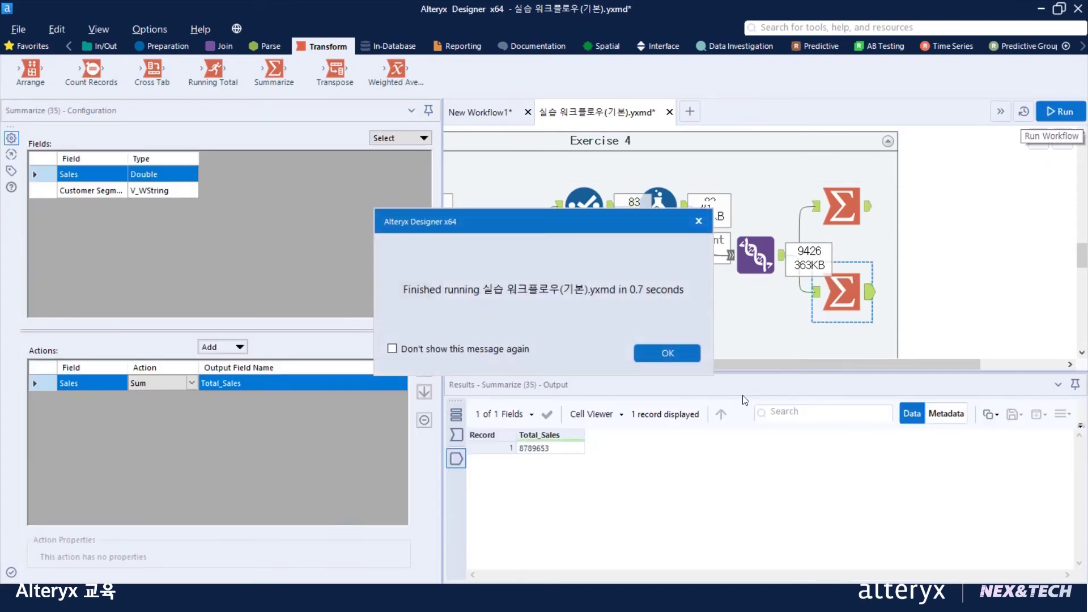
pyautogui.click(651, 349)
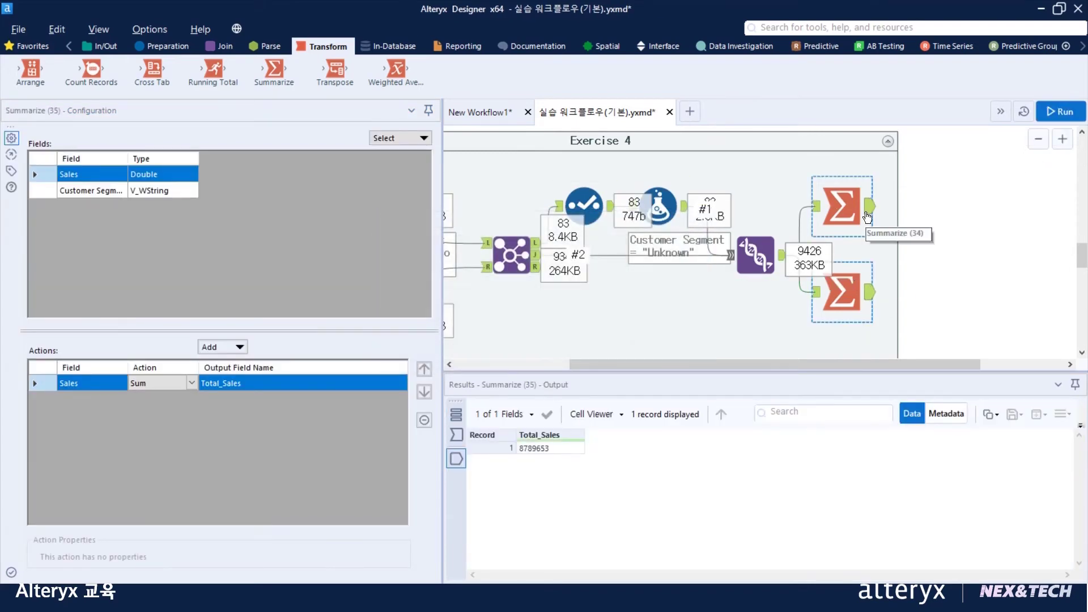
pyautogui.click(869, 213)
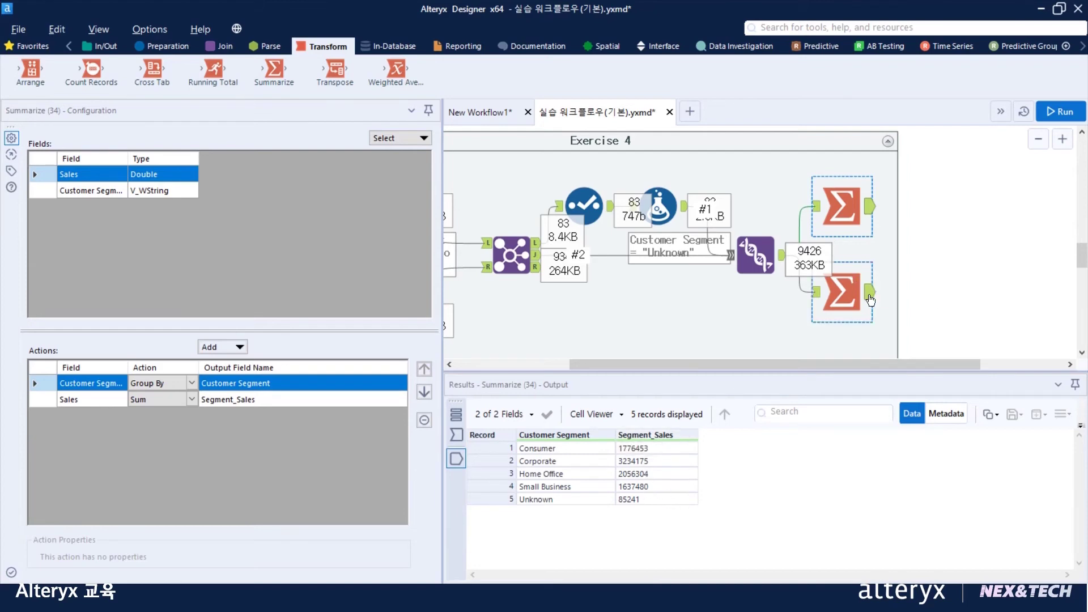
pyautogui.click(844, 295)
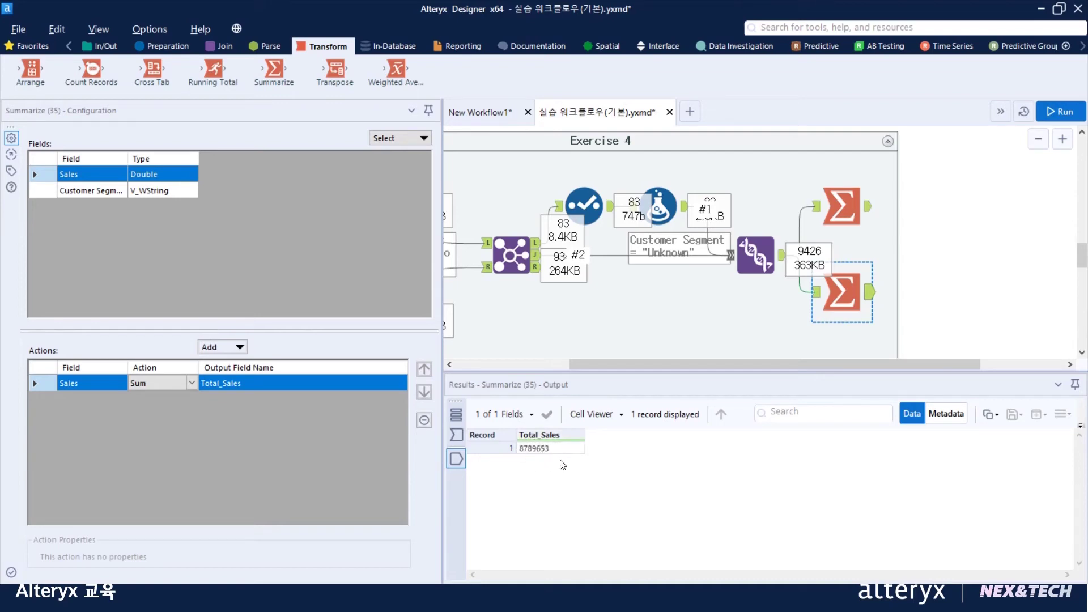
pyautogui.keyDown('ctrl'); pyautogui.click(862, 204); pyautogui.keyUp('ctrl')
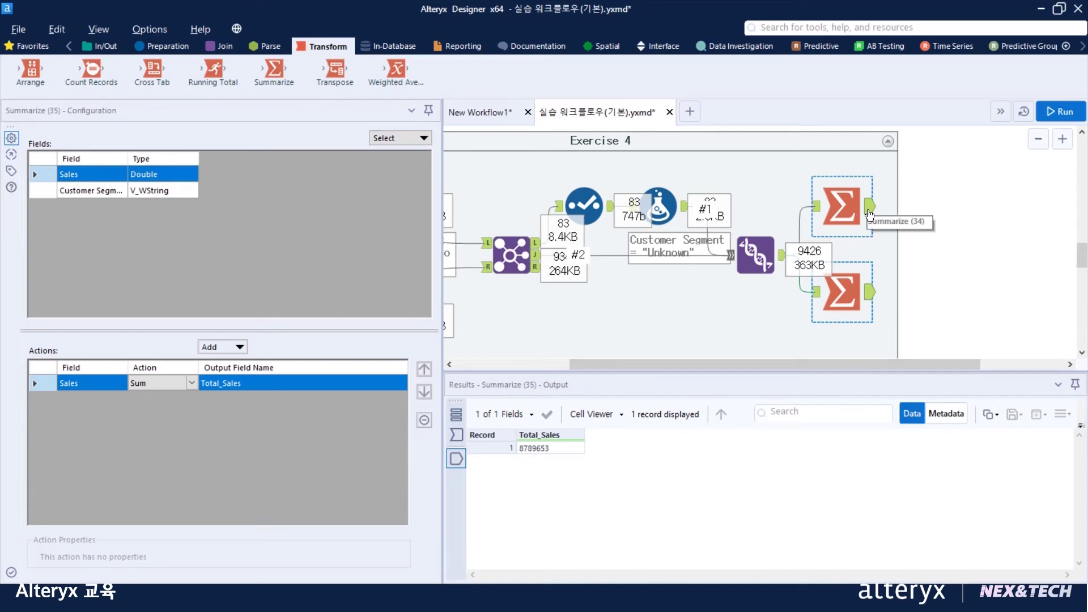
pyautogui.click(868, 210)
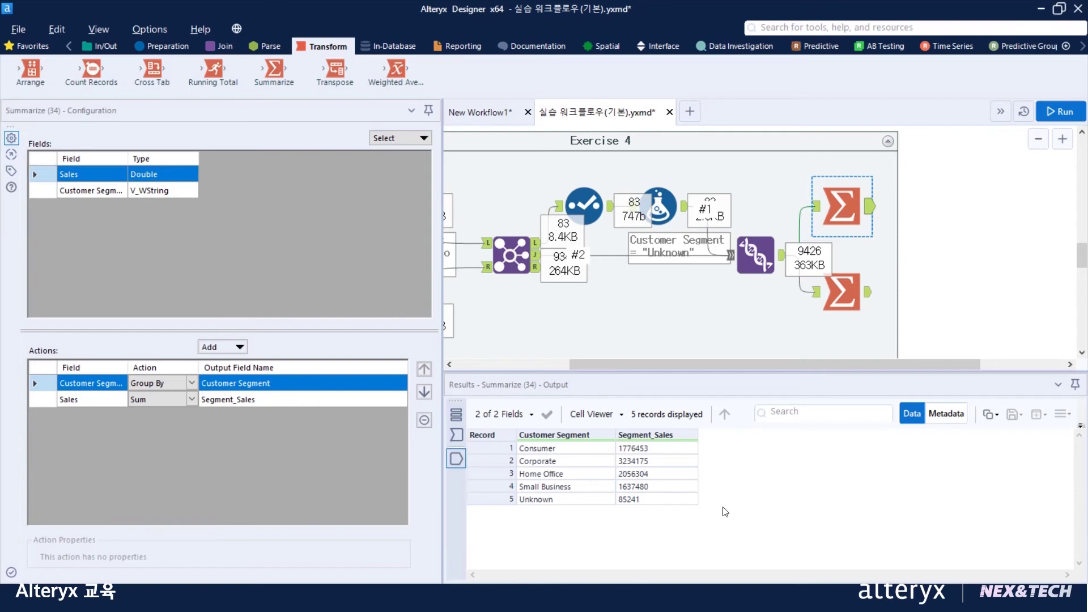
# Add an Append Fields tool with the segment Summarize output as Target and the total Summarize output as Source
pyautogui.click(233, 48)
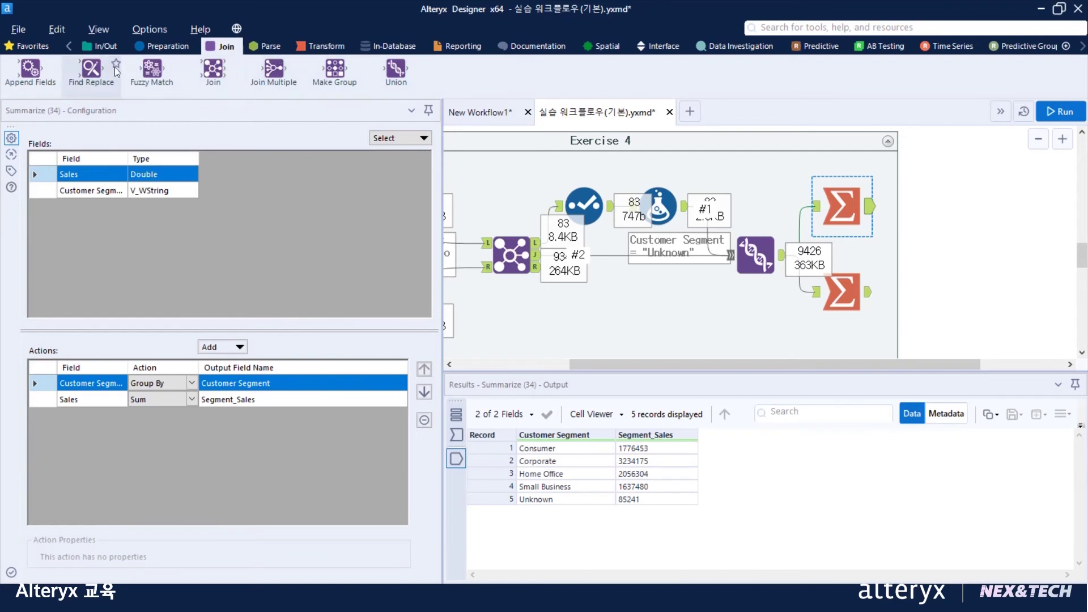
pyautogui.moveTo(30, 68); pyautogui.dragTo(936, 242)
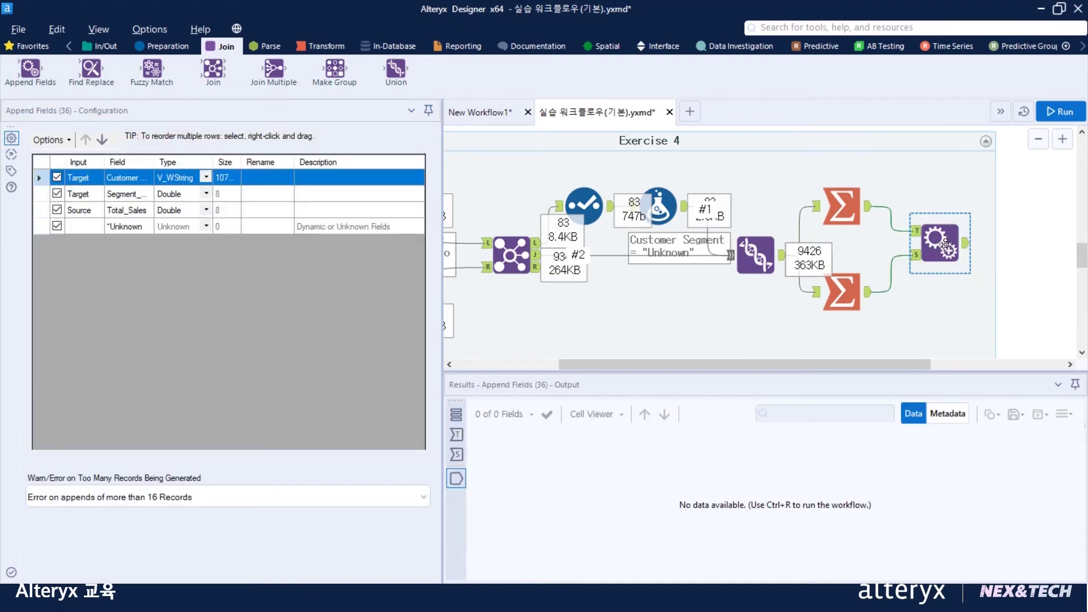
pyautogui.moveTo(944, 249); pyautogui.dragTo(931, 243)
# Review the segment sales records feeding the Append Fields Target and the total sales record feeding its Source
pyautogui.click(860, 218)
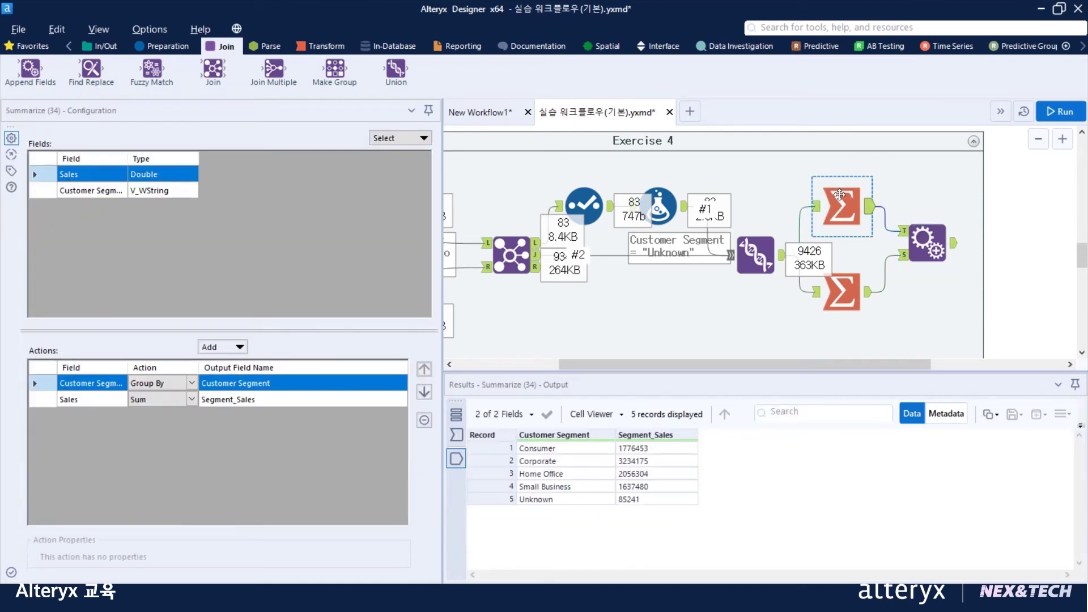
pyautogui.click(903, 235)
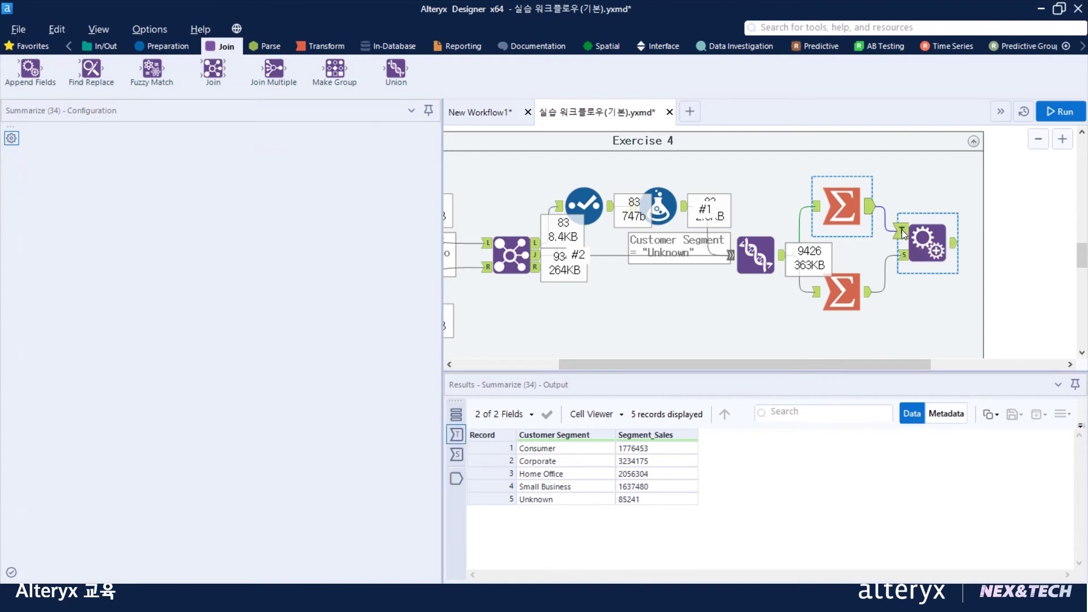
pyautogui.click(866, 301)
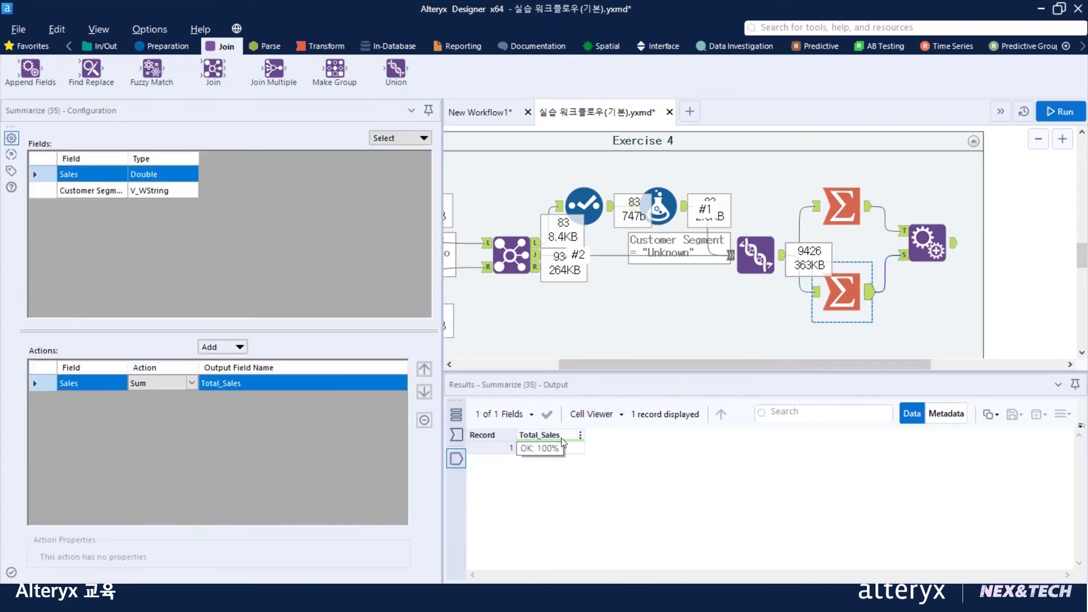
pyautogui.click(906, 258)
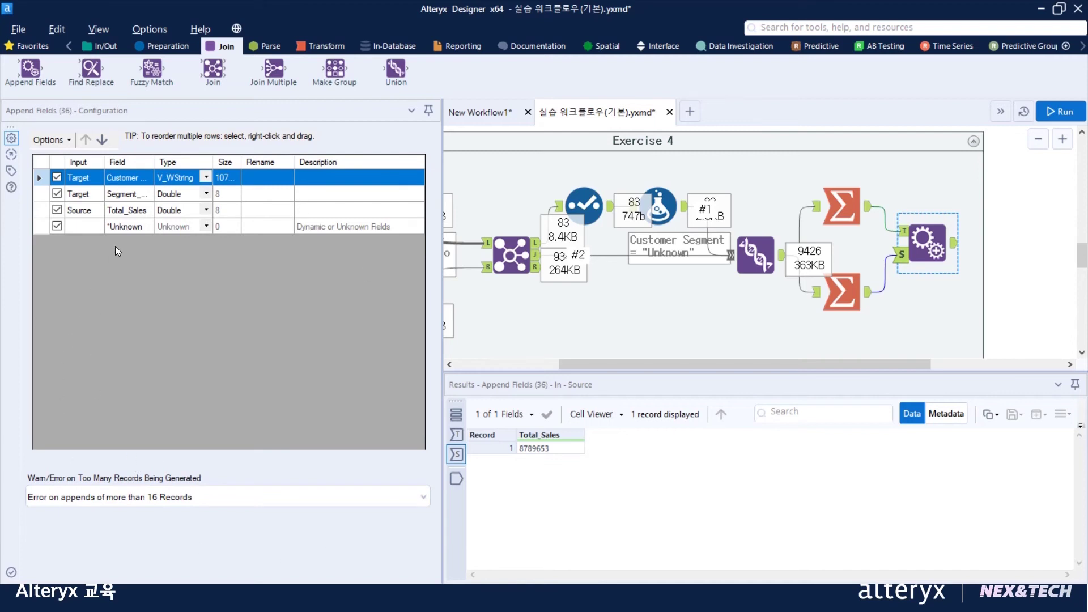
# Run the workflow and examine the Append Fields output combining Segment_Sales with Total_Sales
pyautogui.click(1065, 113)
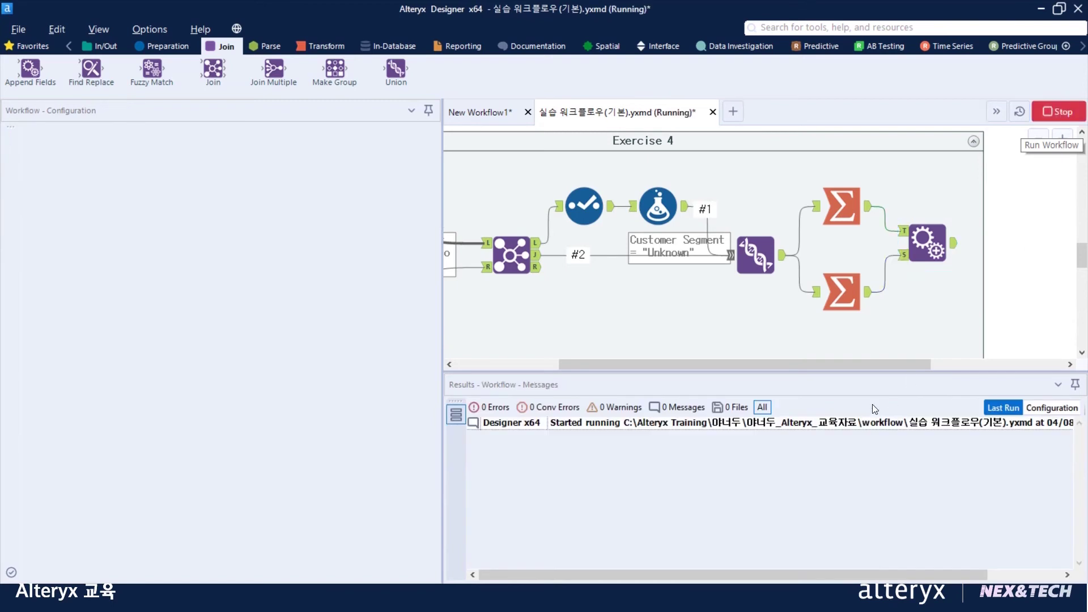
pyautogui.click(647, 353)
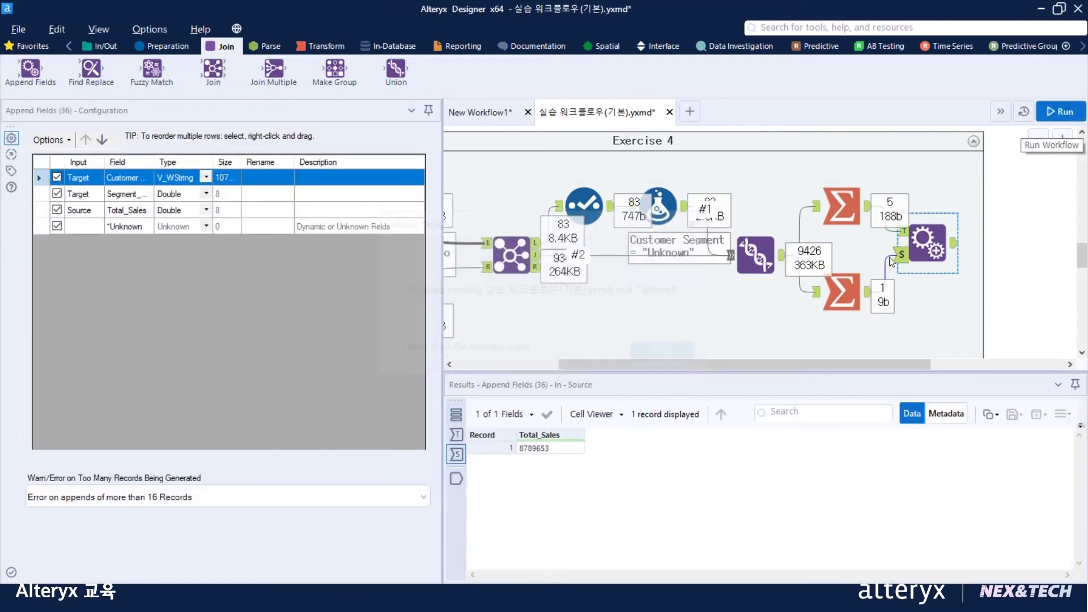
pyautogui.click(957, 251)
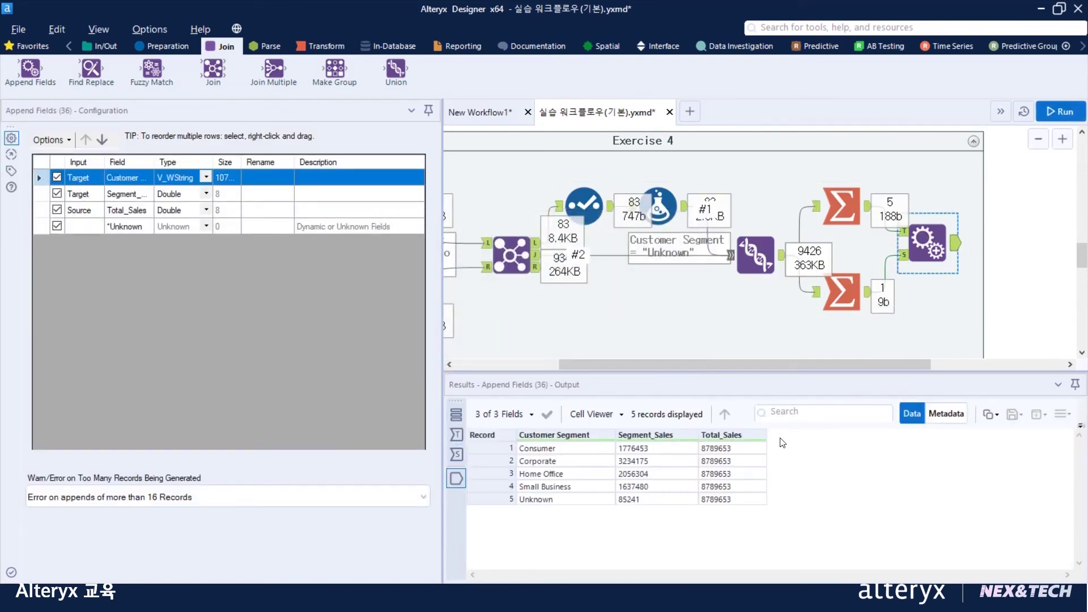
# Connect a Formula tool to the Append Fields tool's output
pyautogui.moveTo(793, 366); pyautogui.dragTo(899, 365)
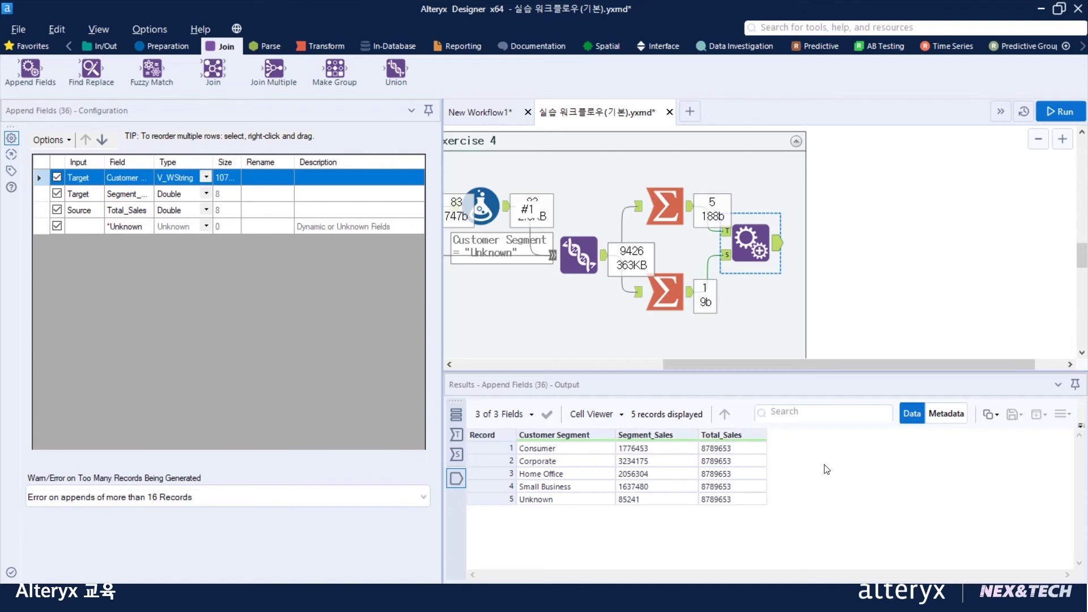
pyautogui.click(176, 43)
pyautogui.moveTo(287, 69)
pyautogui.mouseDown()
pyautogui.moveTo(771, 190)
pyautogui.moveTo(836, 243)
pyautogui.mouseUp()
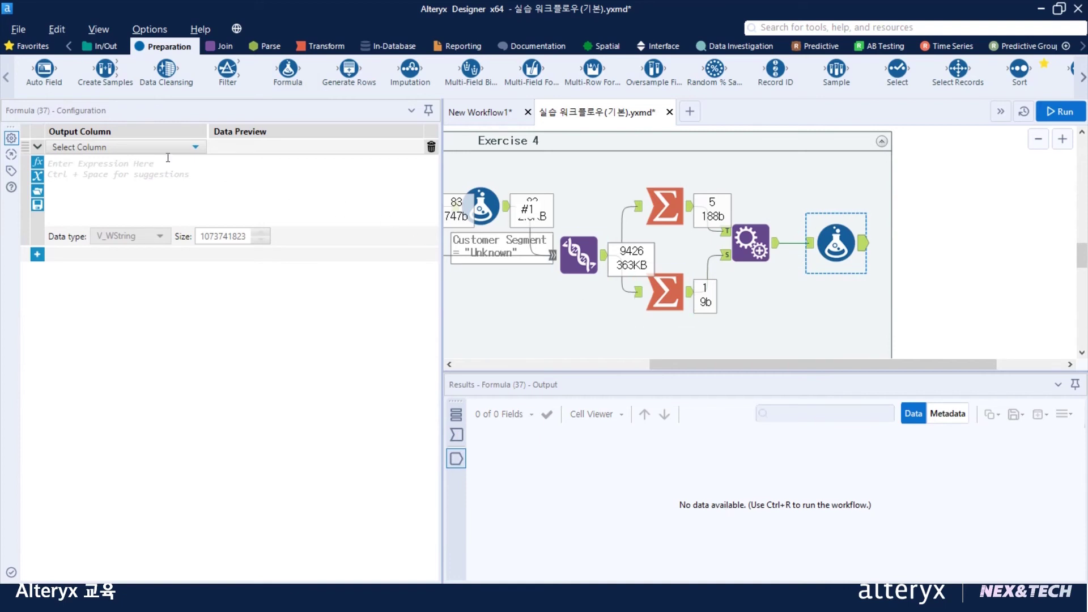
# Create a new output column named Percentage in the Formula tool
pyautogui.click(122, 147)
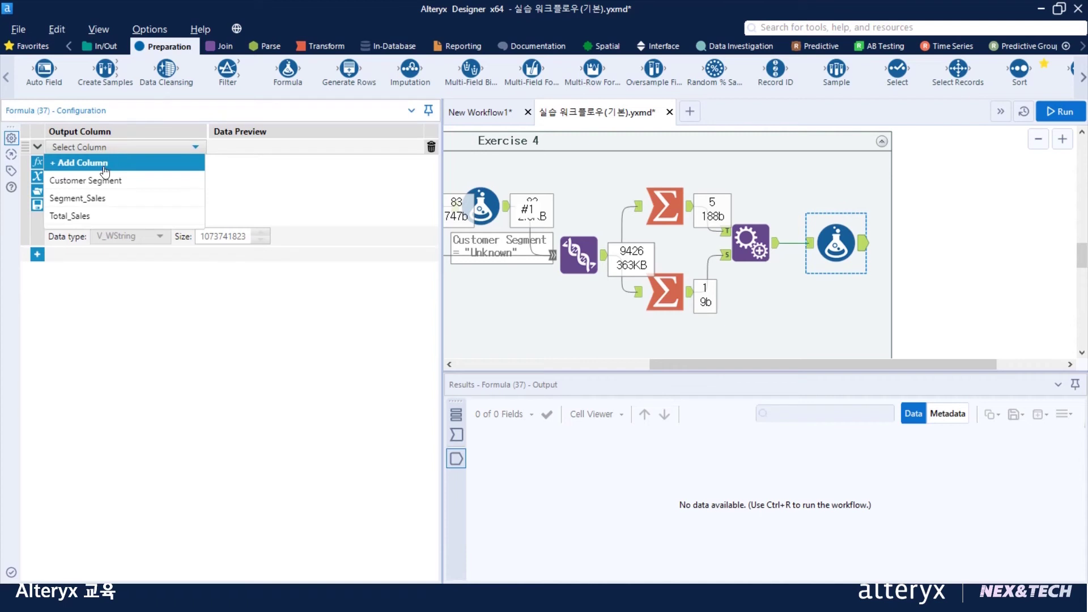
pyautogui.click(104, 163)
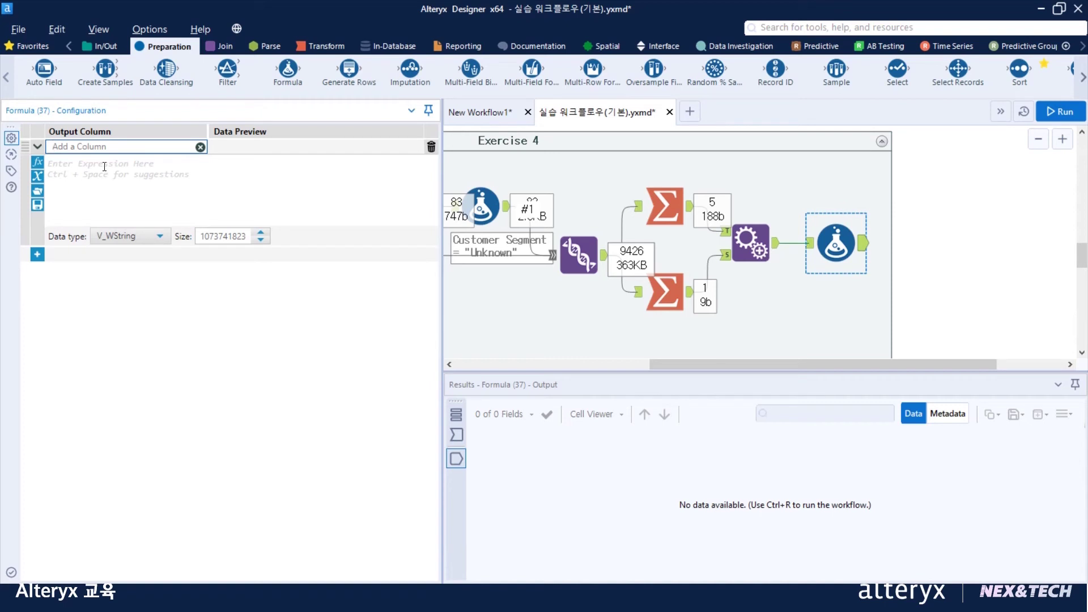
pyautogui.write('1')
pyautogui.press('BackSpace')
pyautogui.write('Perca')
pyautogui.write('ntage')
# Enter the expression [Segment_Sales]/[Total_Sales]*100 for the Percentage column, checking the input fields of the Formula tool
pyautogui.click(104, 166)
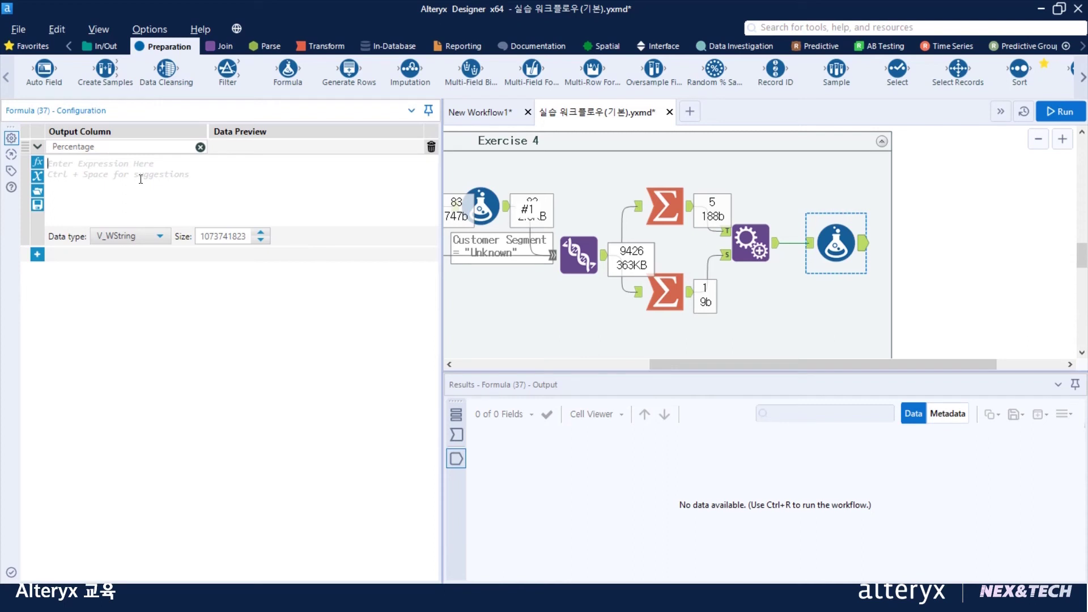
pyautogui.keyDown('ctrl'); pyautogui.scroll(3, 148, 188); pyautogui.keyUp('ctrl')
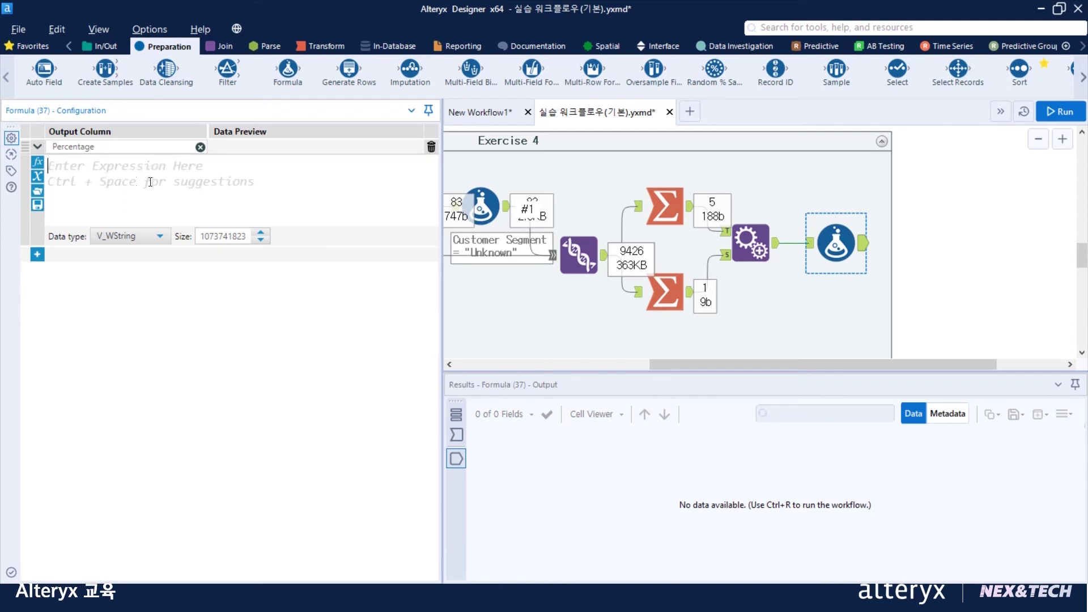
pyautogui.click(456, 434)
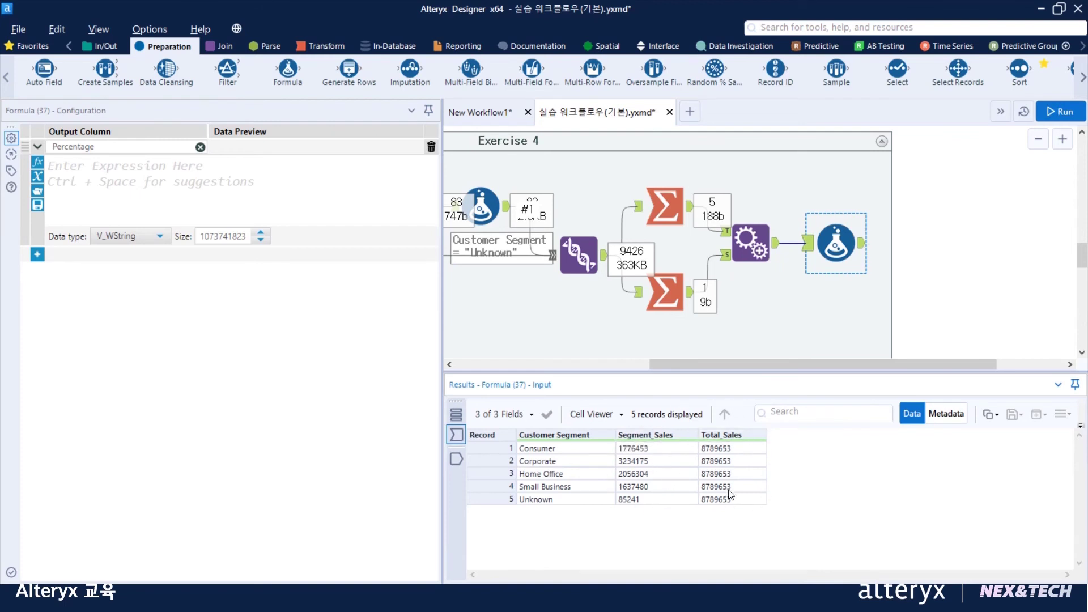
pyautogui.click(138, 168)
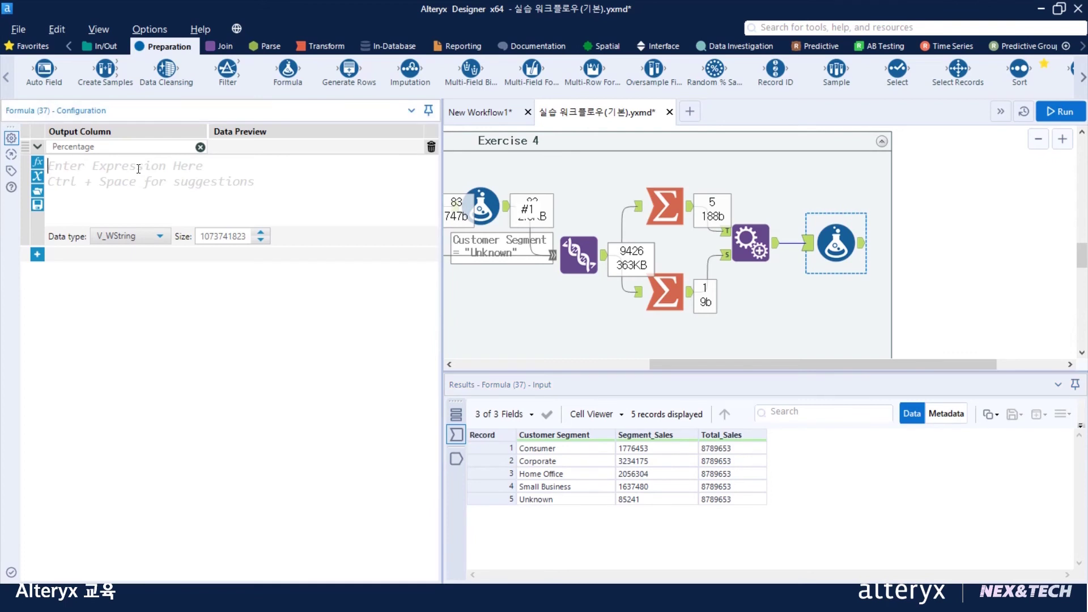
pyautogui.write('[')
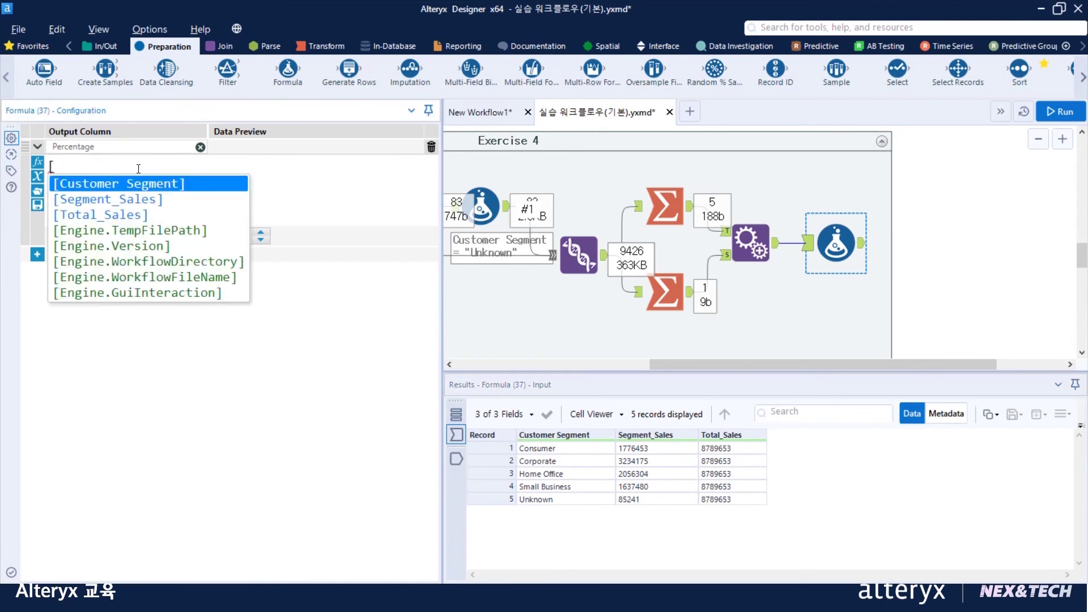
pyautogui.click(132, 203)
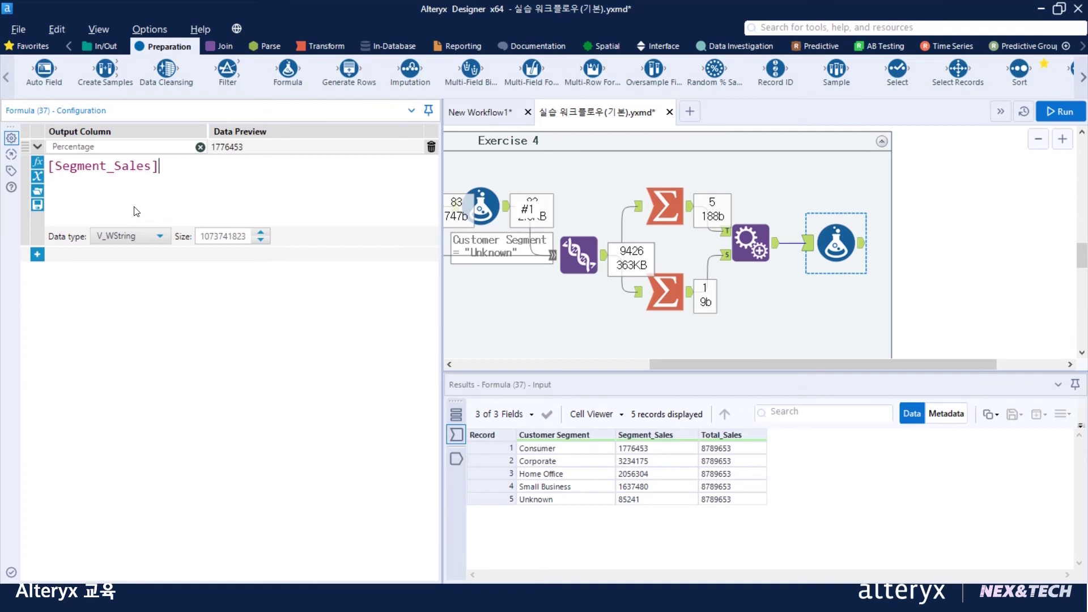
pyautogui.write('/[')
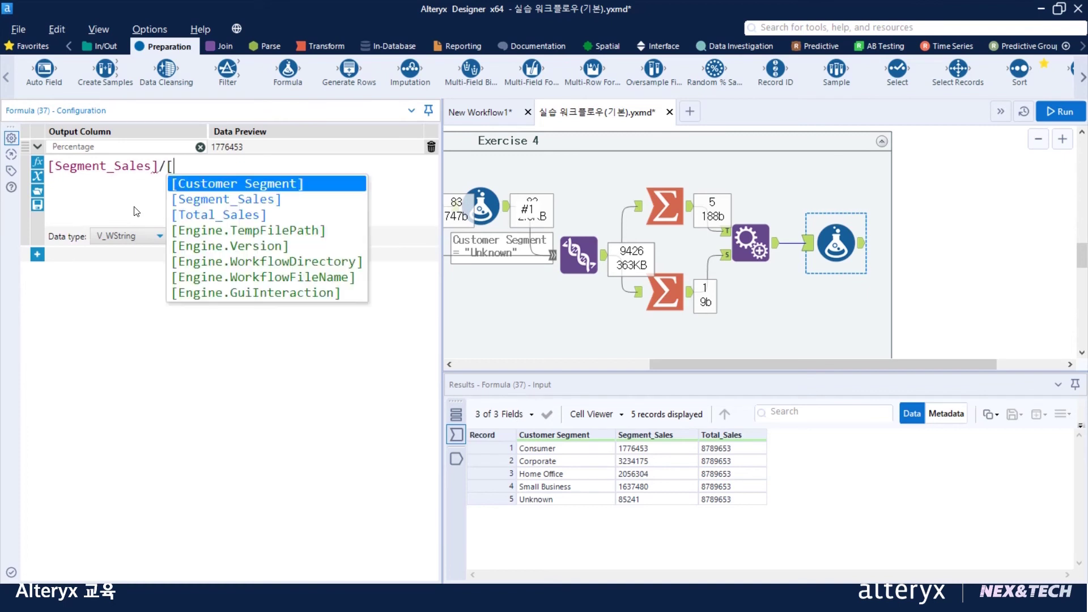
pyautogui.click(209, 215)
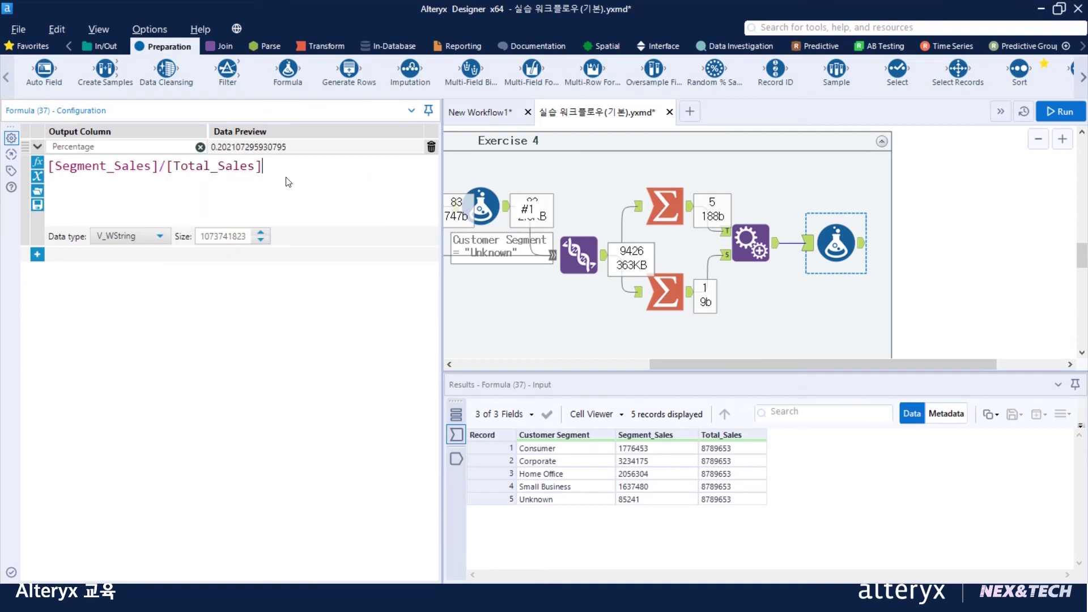
pyautogui.write('*100')
pyautogui.doubleClick(266, 165)
pyautogui.click(326, 166)
# Insert the Math function Round(x, mult) from the function list in front of the Percentage expression
pyautogui.click(49, 166)
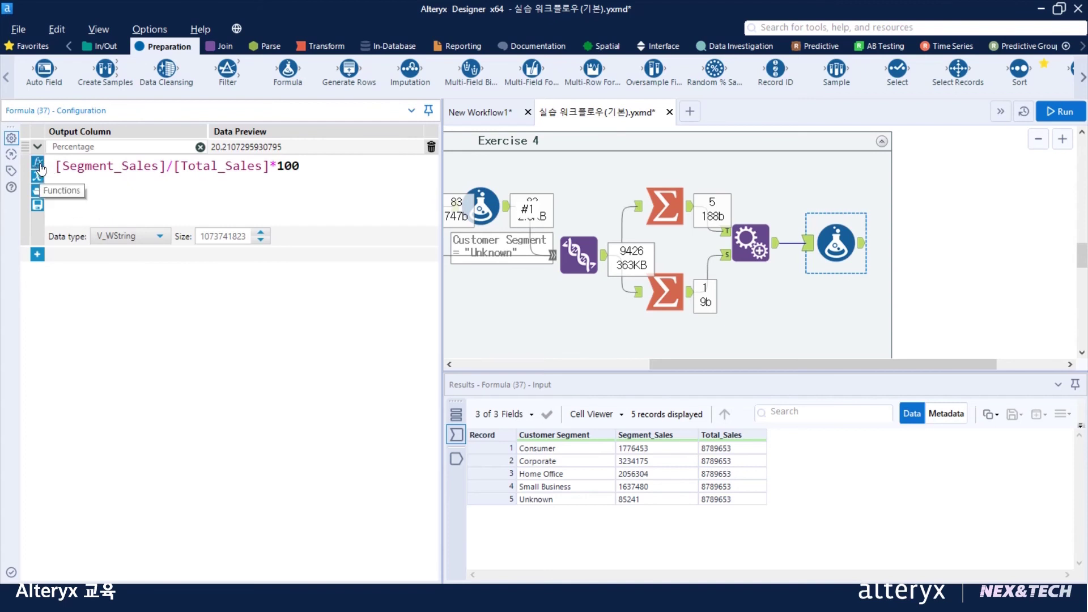
pyautogui.click(40, 168)
pyautogui.scroll(-1, 107, 250)
pyautogui.scroll(-1, 107, 250)
pyautogui.scroll(-2, 90, 297)
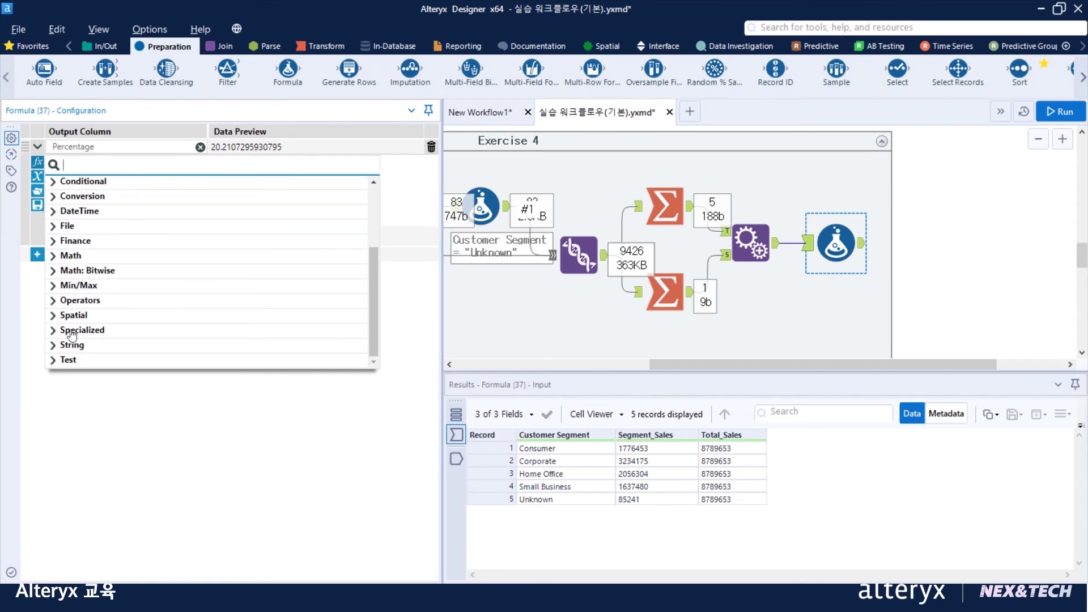
pyautogui.click(55, 261)
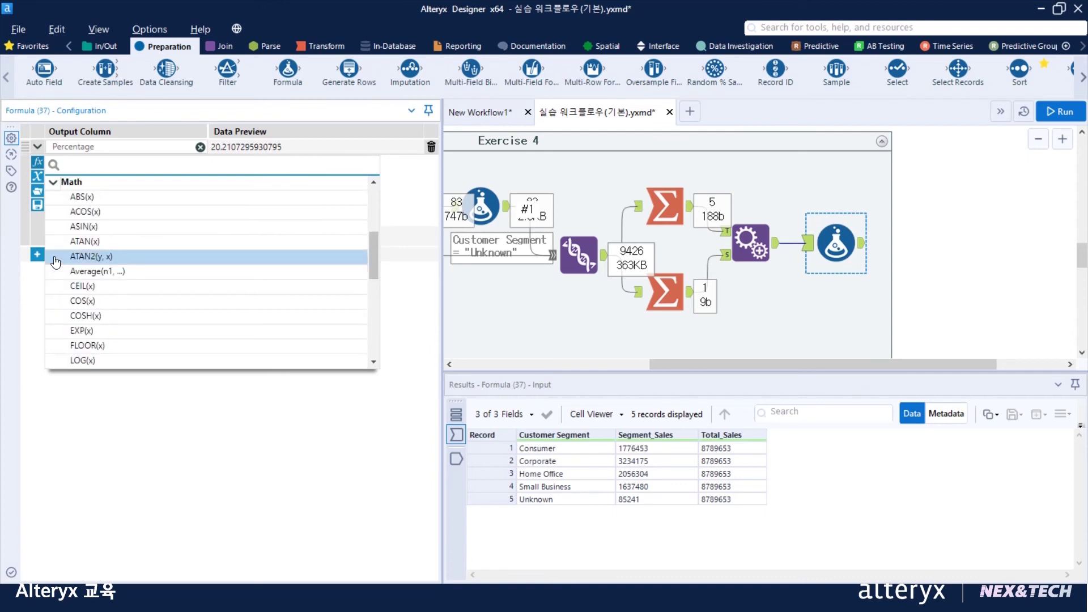
pyautogui.scroll(-2, 121, 248)
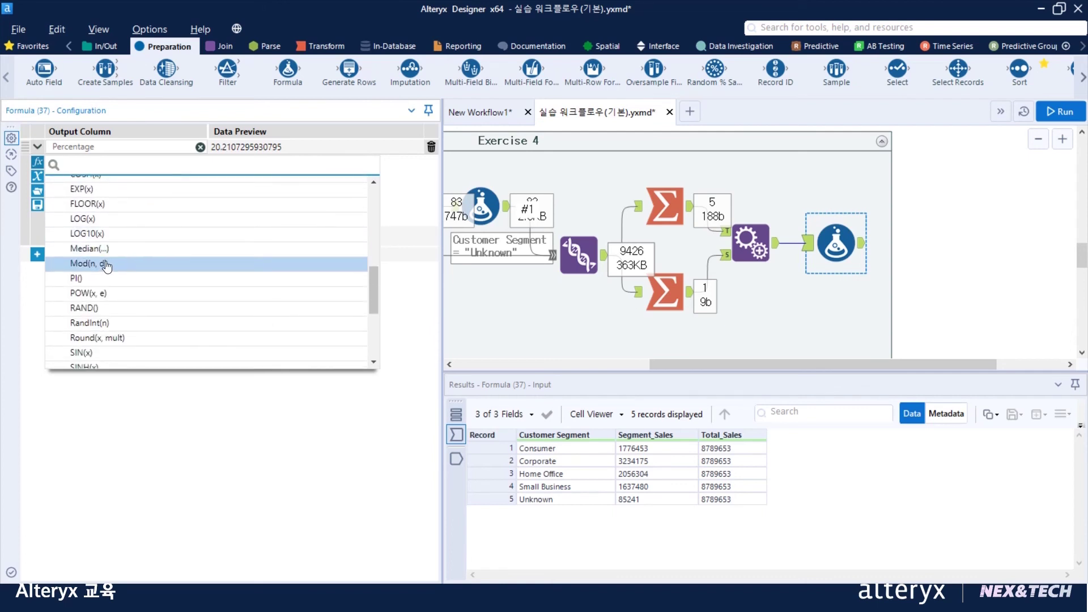
pyautogui.scroll(-2, 113, 270)
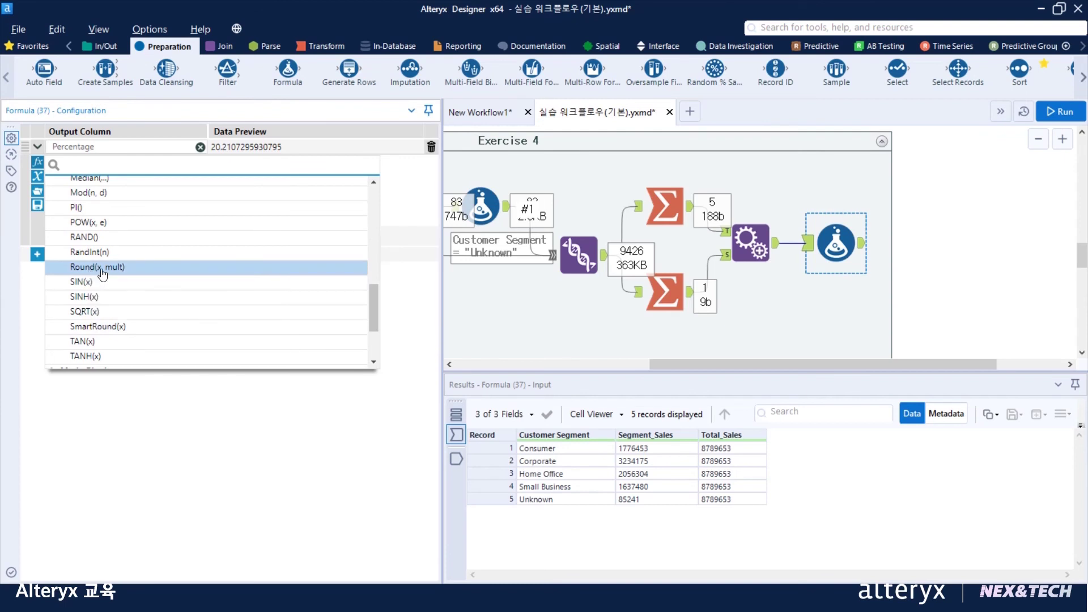
pyautogui.click(103, 267)
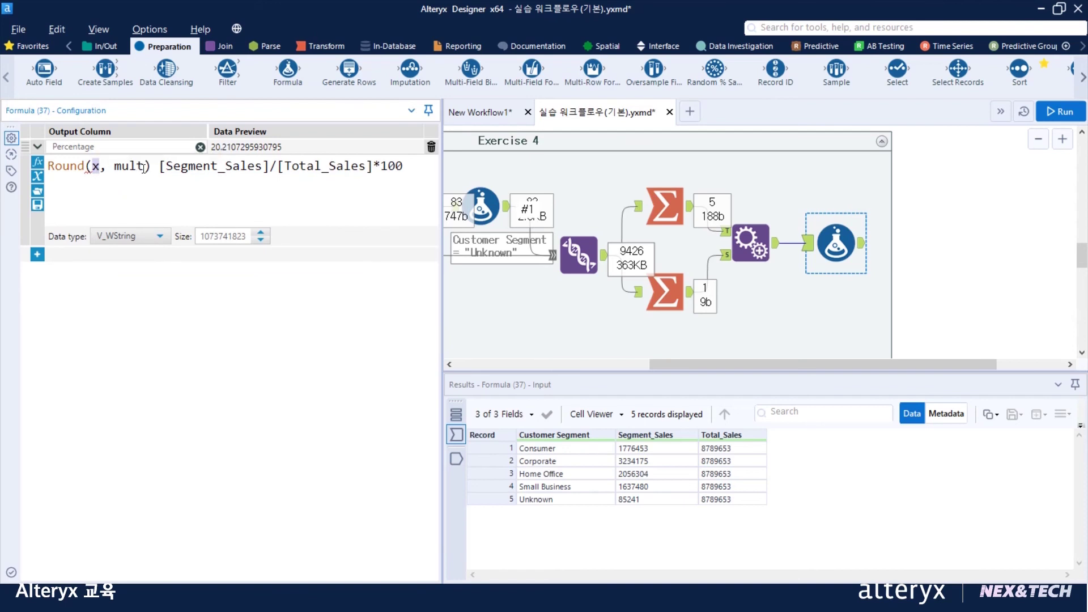
# Replace the inserted Round text by entering "roun" and accepting the suggested Round(x, mult) function
pyautogui.moveTo(149, 167); pyautogui.dragTo(12, 160)
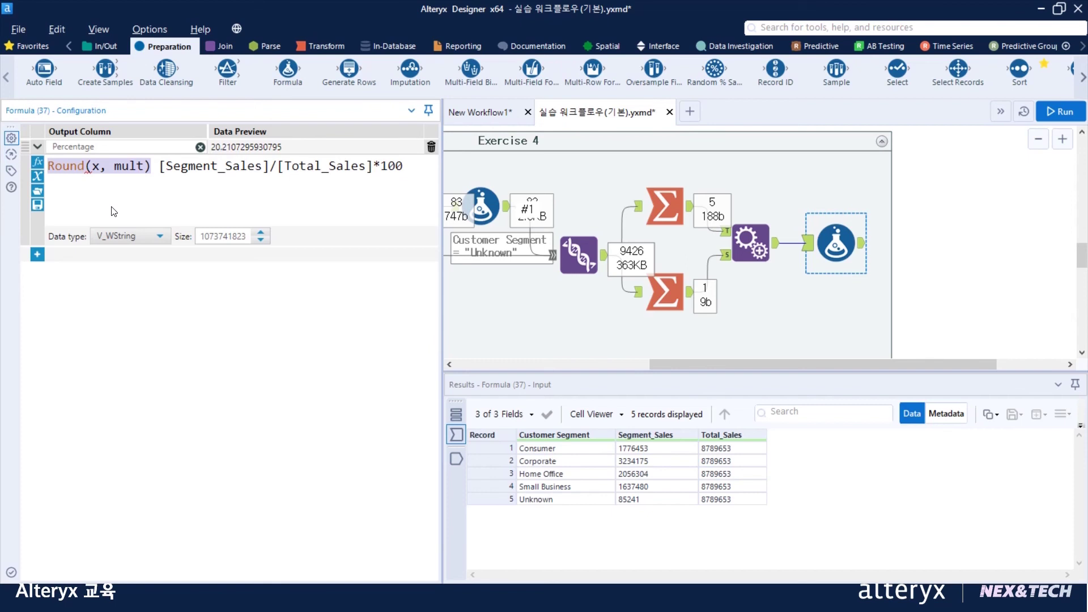
pyautogui.write('roun')
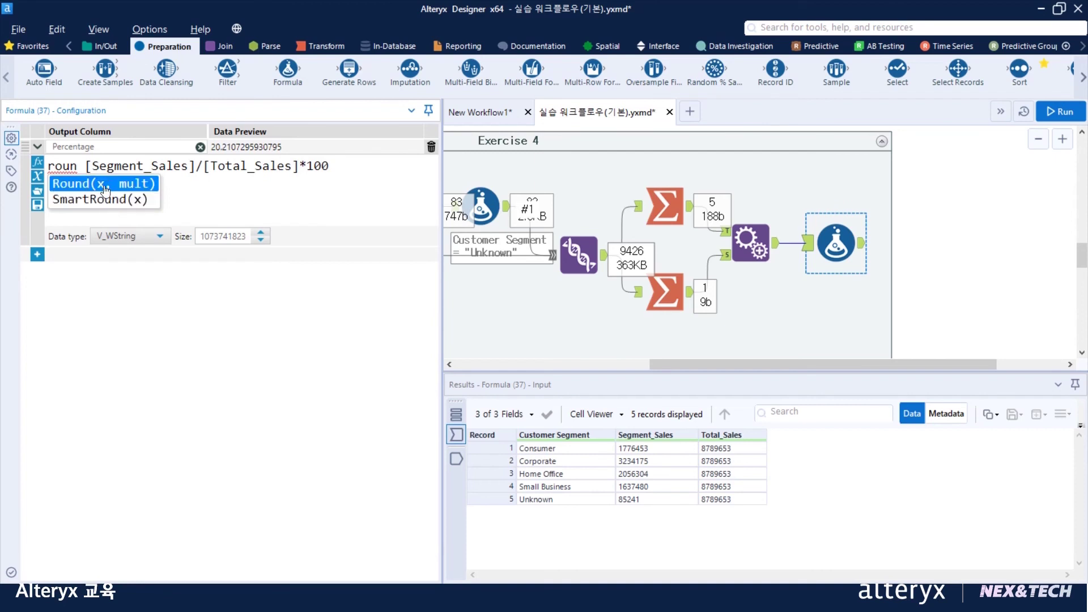
pyautogui.click(106, 188)
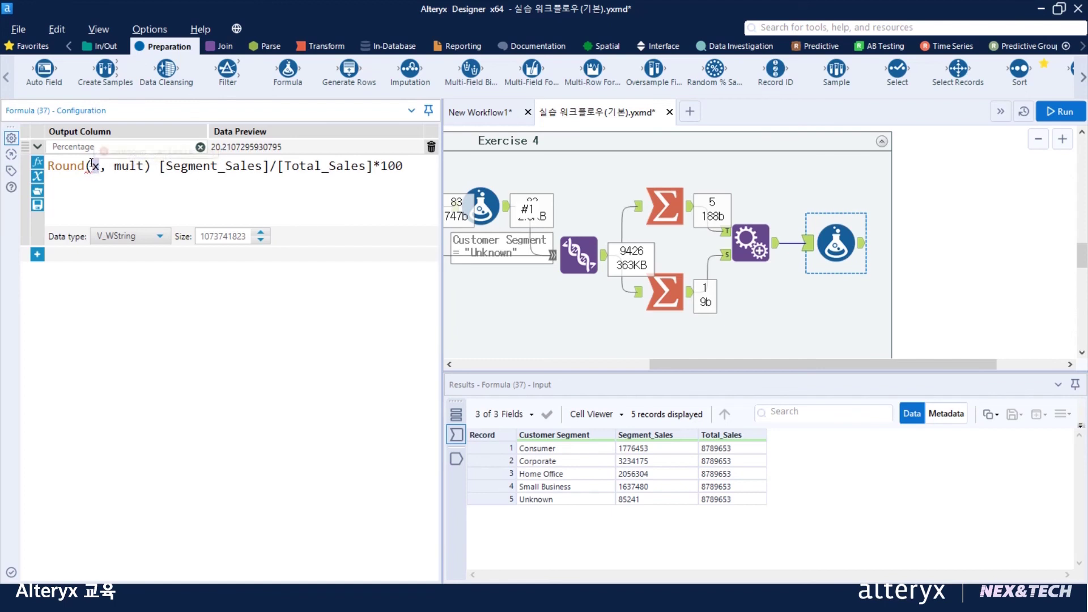
# Move [Segment_Sales]/[Total_Sales]*100 into Round as its x argument and set the mult argument to 0.01
pyautogui.moveTo(114, 169); pyautogui.dragTo(143, 169)
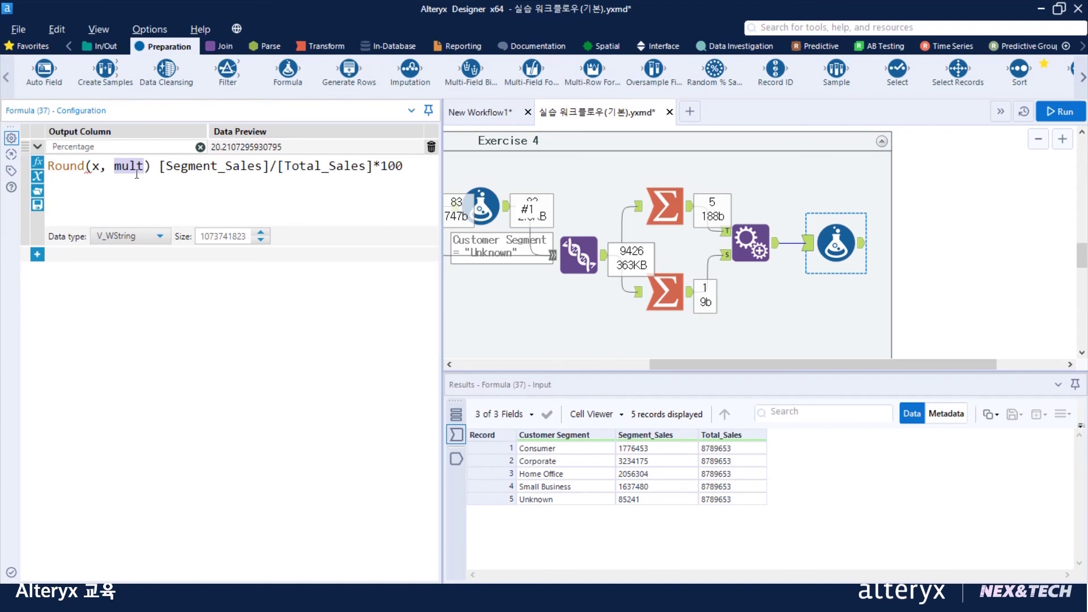
pyautogui.doubleClick(95, 166)
pyautogui.moveTo(156, 169); pyautogui.dragTo(400, 172)
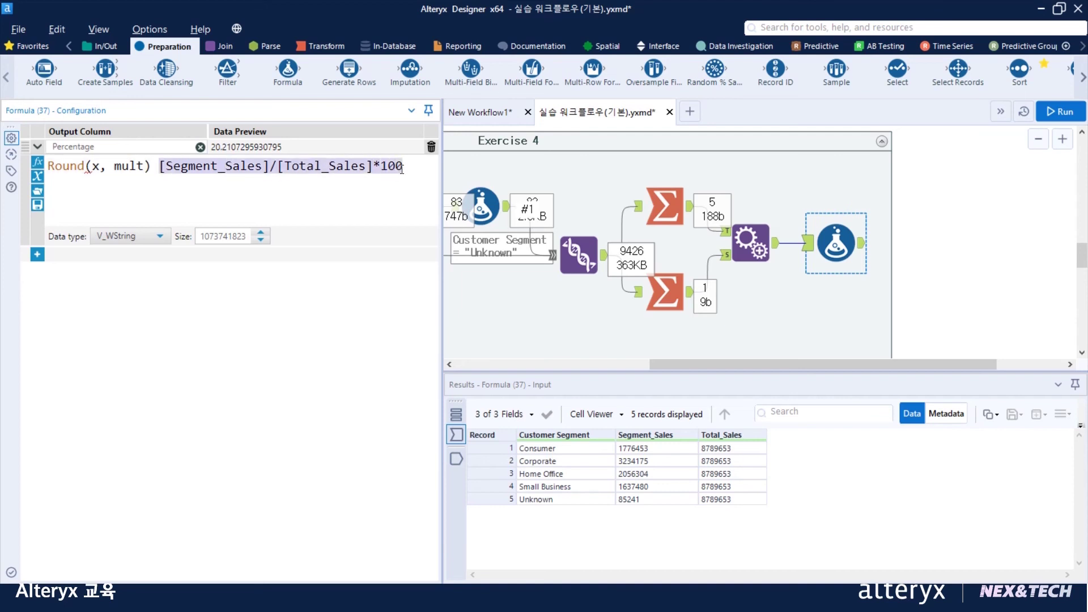
pyautogui.hotkey('ctrl', 'x')
pyautogui.doubleClick(96, 166)
pyautogui.hotkey('ctrl', 'v')
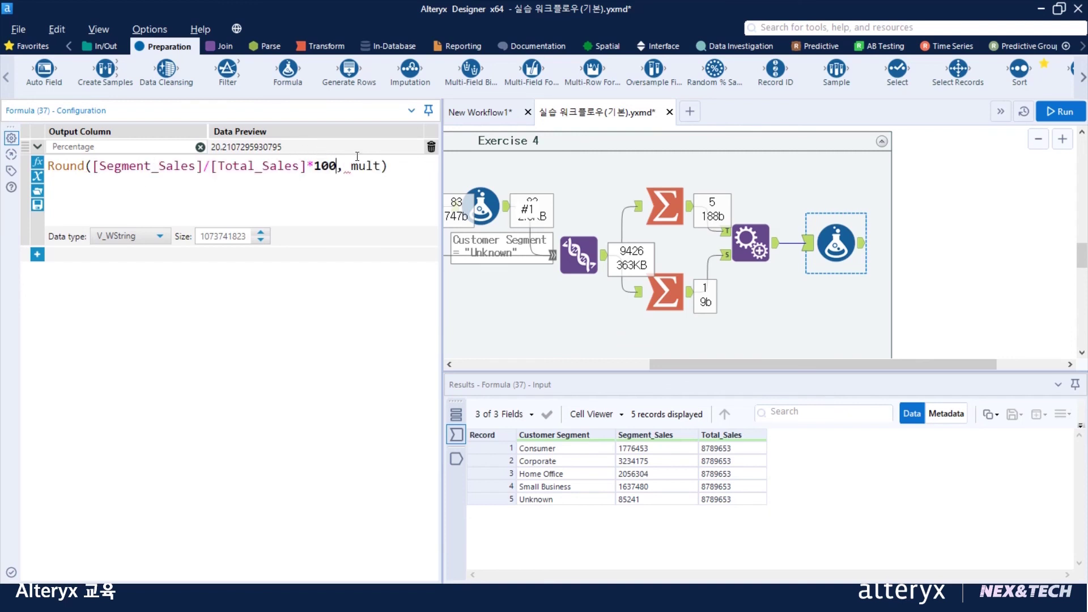
pyautogui.moveTo(351, 166); pyautogui.dragTo(378, 165)
pyautogui.write('0.01')
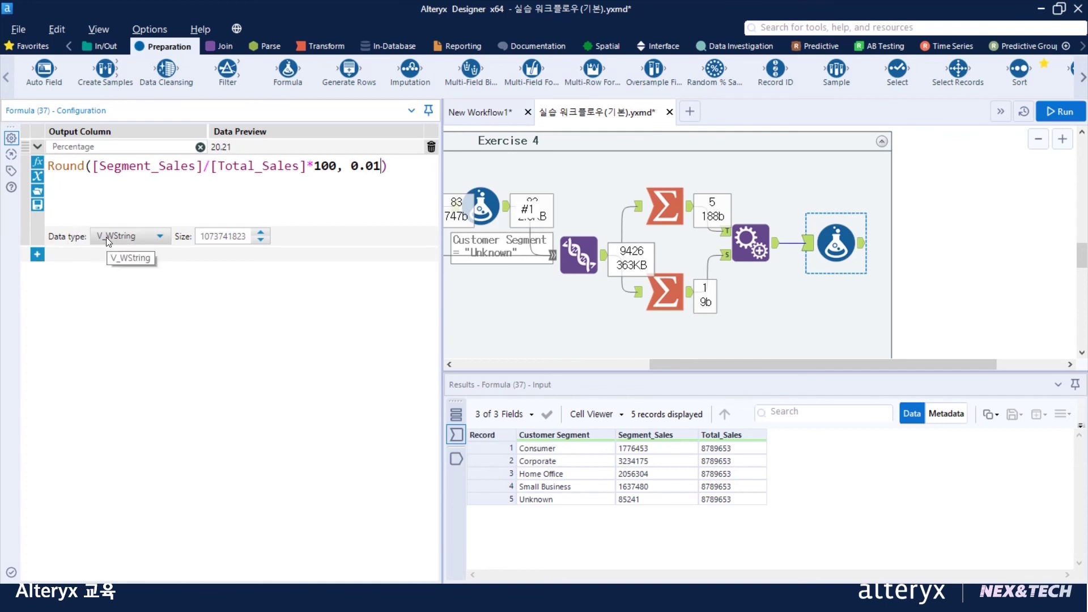
# Set the Percentage column's data type to Double
pyautogui.click(148, 235)
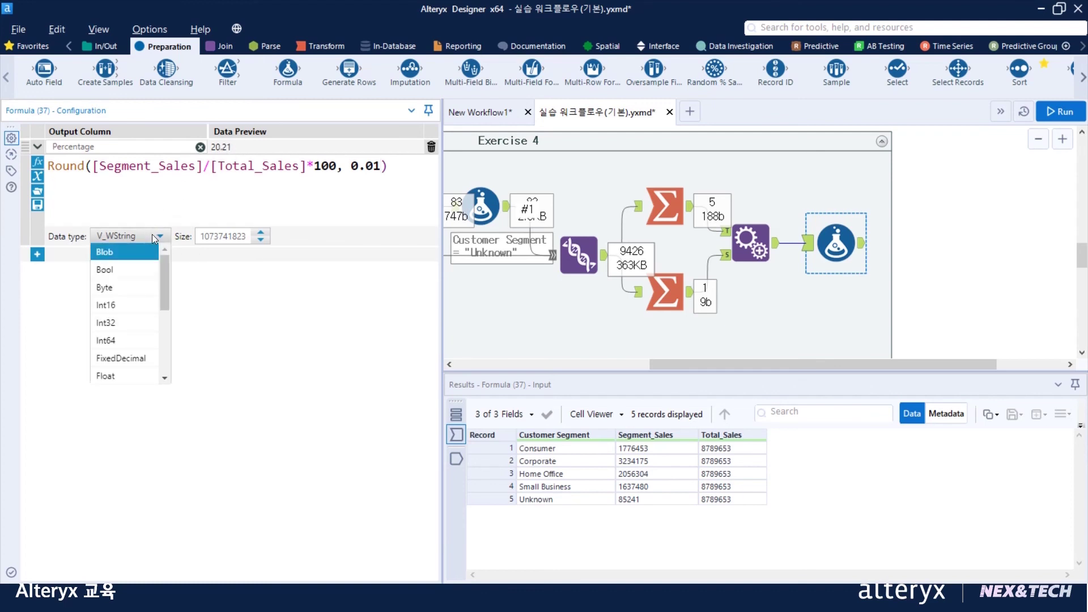
pyautogui.scroll(-2, 136, 306)
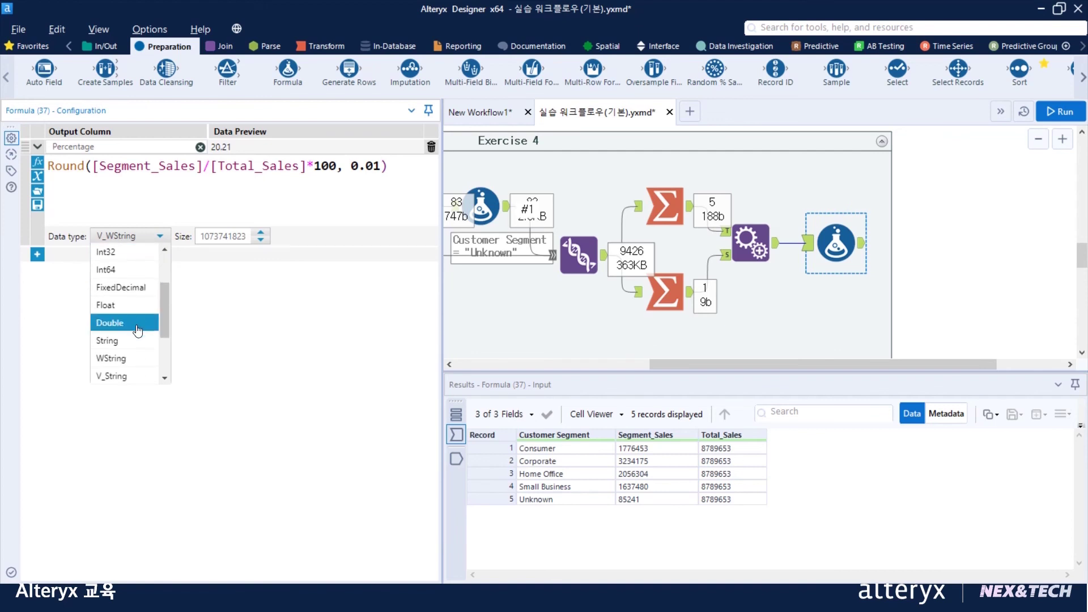
pyautogui.click(137, 328)
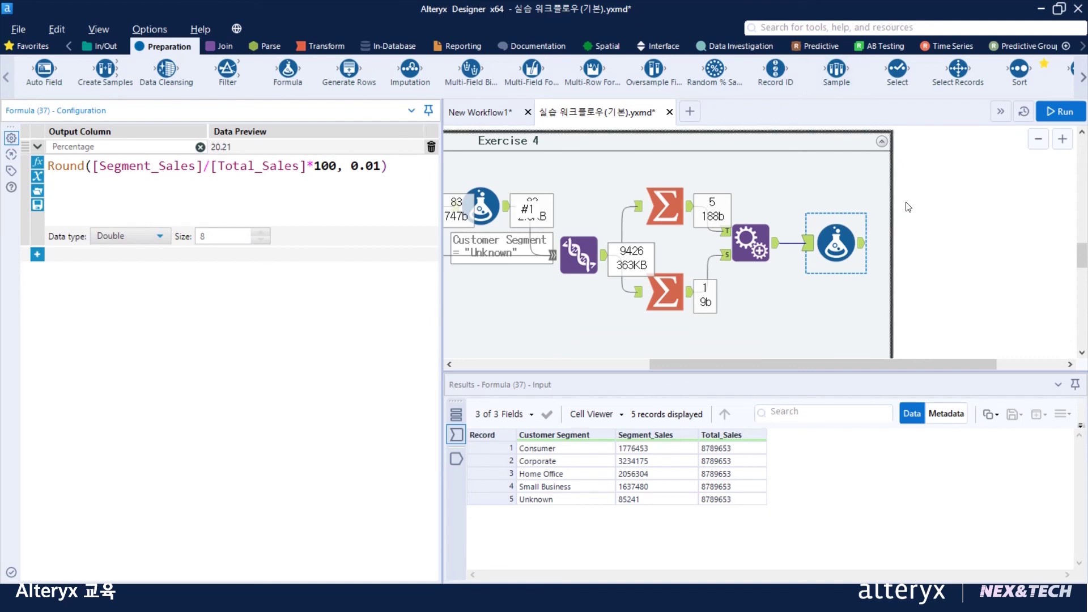
# Run the workflow and examine the Percentage values for each customer segment in the Formula output
pyautogui.click(1060, 114)
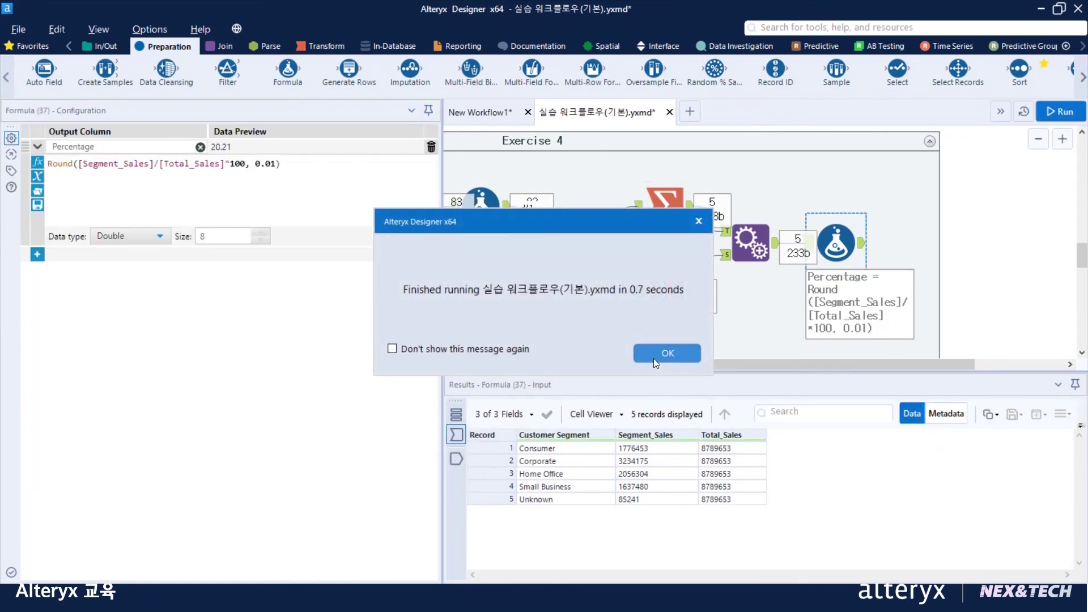
pyautogui.click(654, 359)
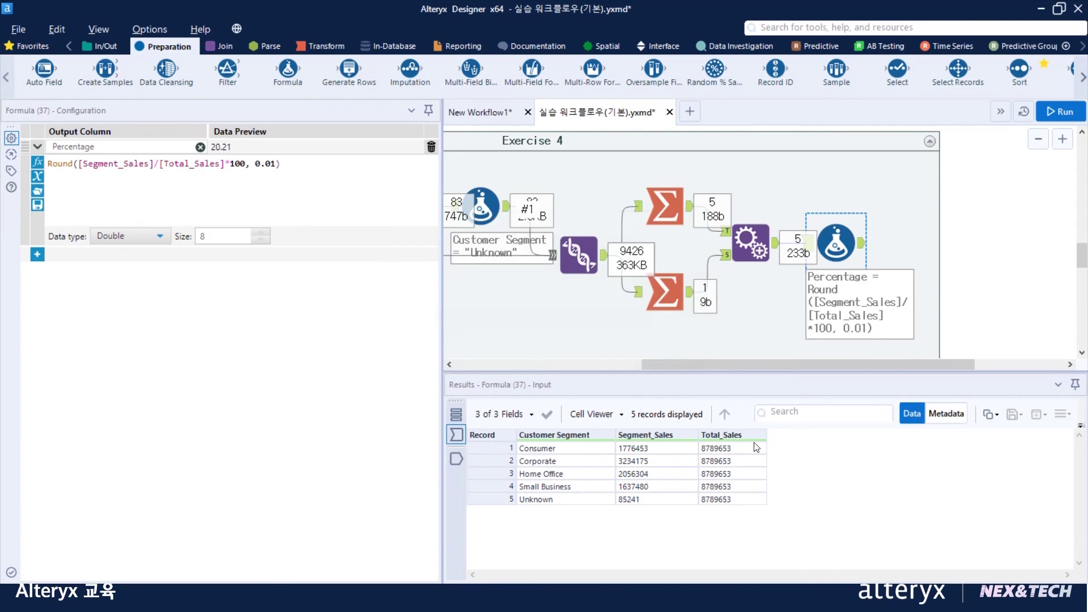
pyautogui.click(863, 245)
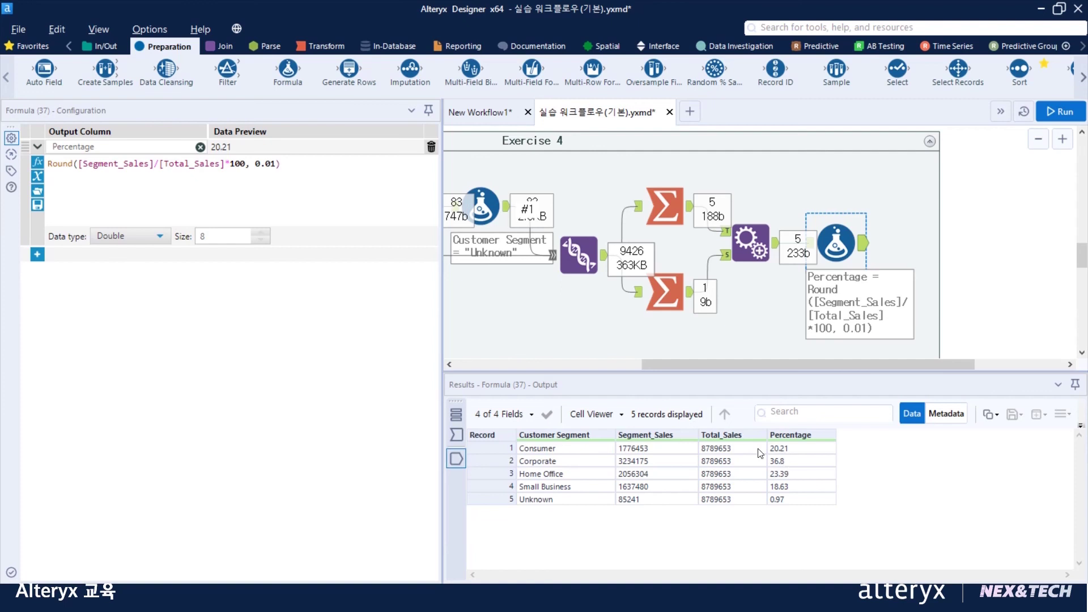
pyautogui.click(778, 460)
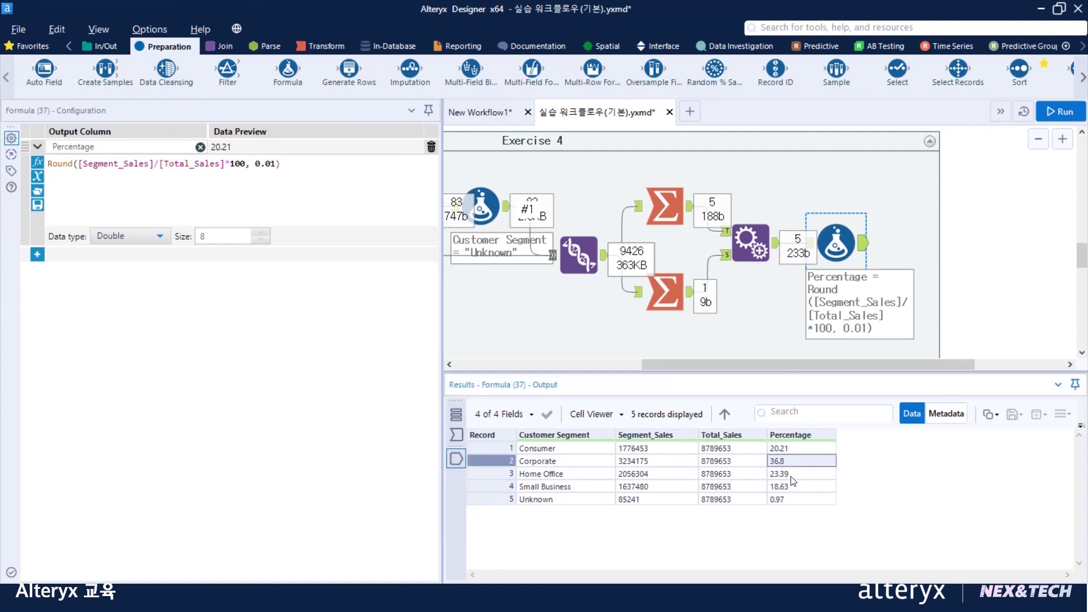
pyautogui.press('Down')
pyautogui.press('Down')
pyautogui.press('Down')
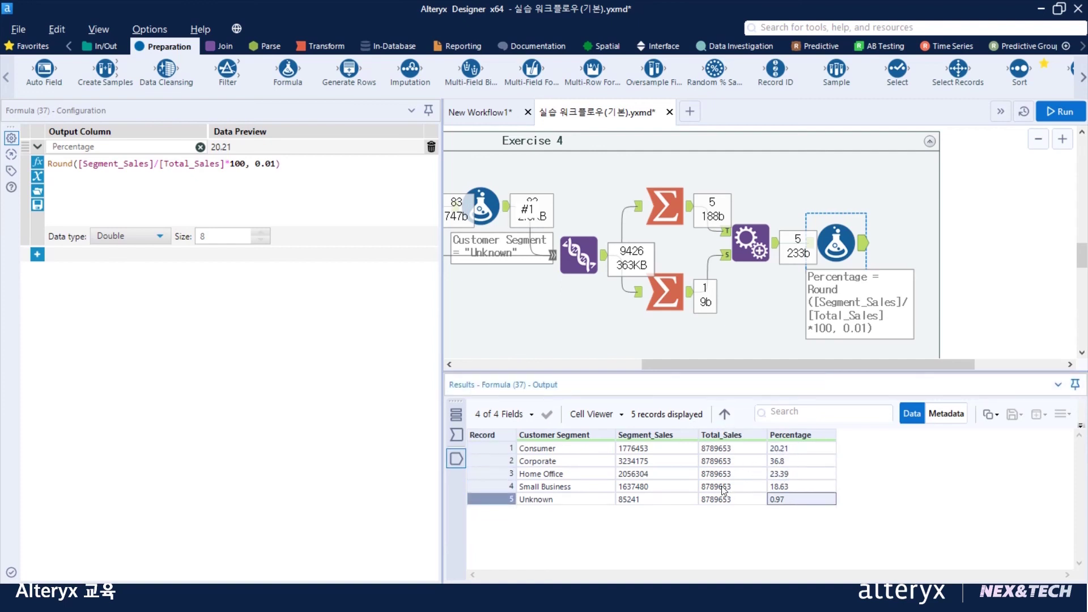
pyautogui.click(792, 450)
# Review the Transaction.xlsx and Customers.csv inputs, the Union output, both Summarize tools and the resulting Percentage column
pyautogui.moveTo(695, 364); pyautogui.dragTo(509, 365)
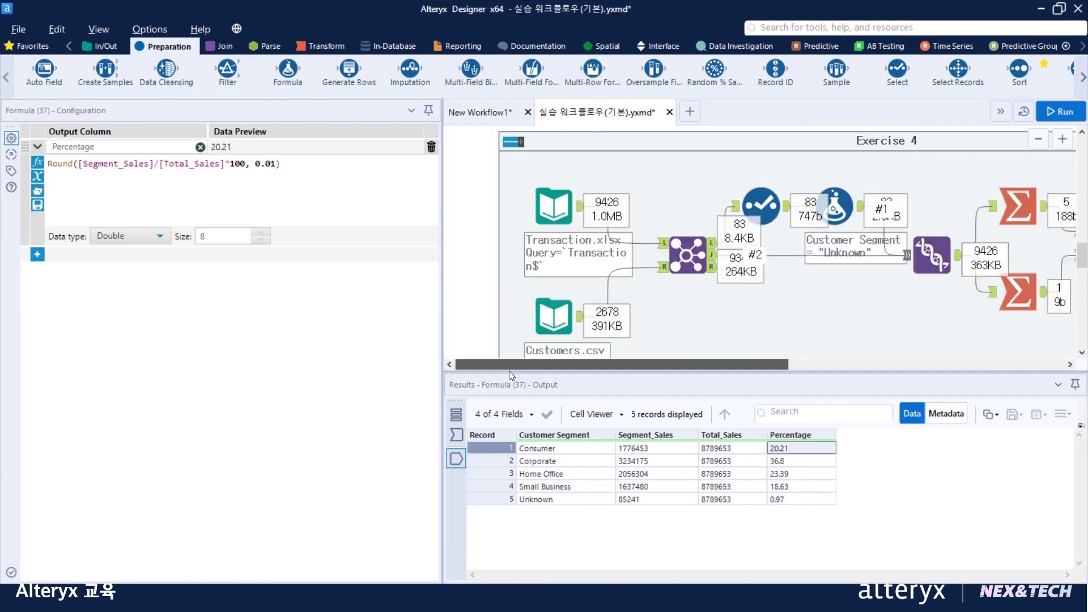
pyautogui.click(548, 203)
pyautogui.click(553, 315)
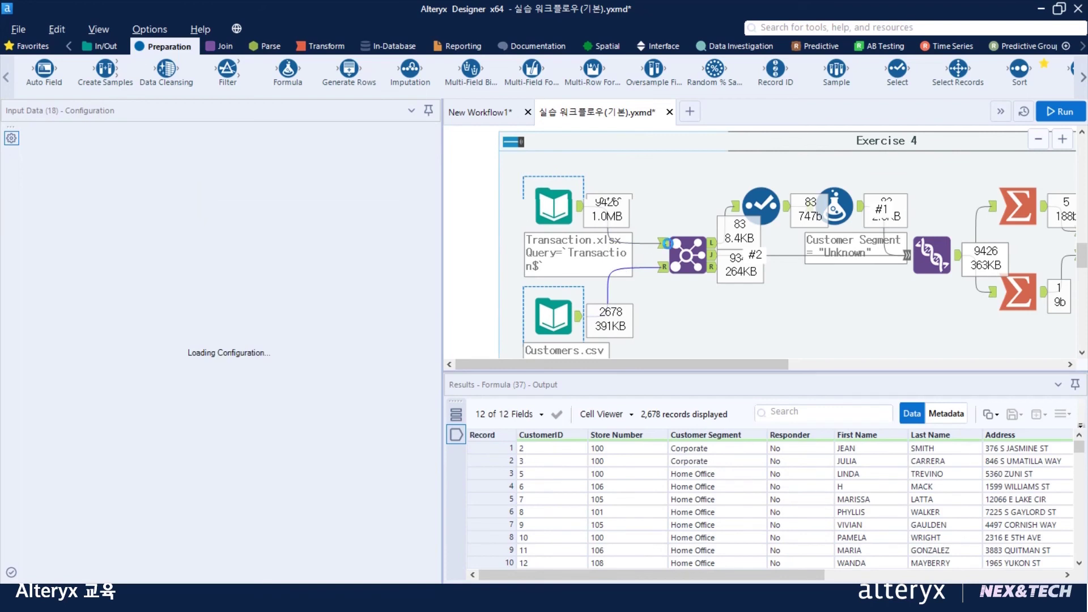
pyautogui.moveTo(681, 368); pyautogui.dragTo(800, 351)
pyautogui.click(715, 257)
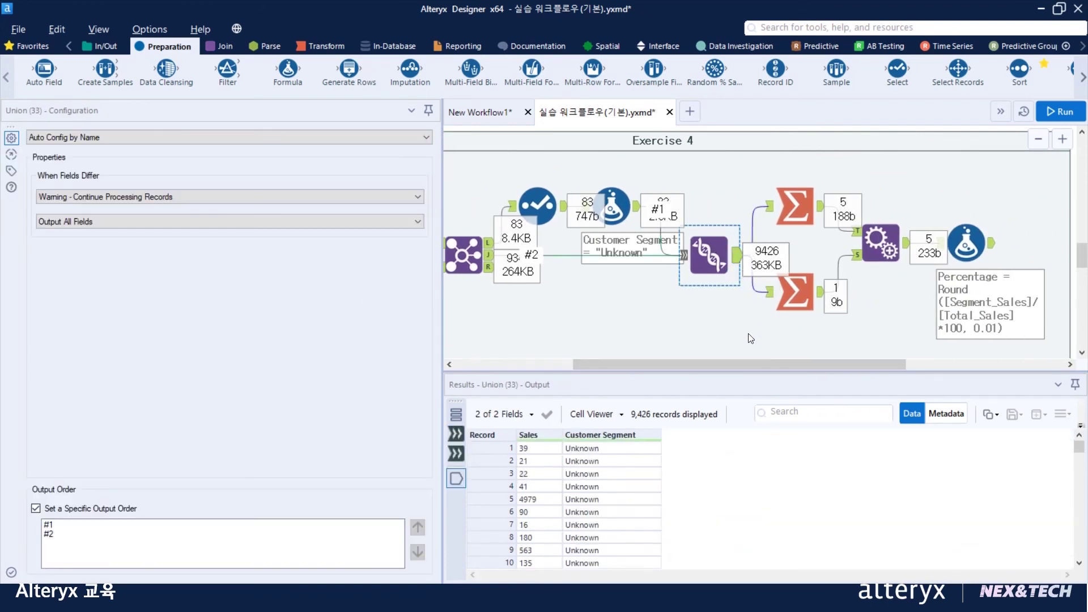
pyautogui.moveTo(771, 365); pyautogui.dragTo(844, 353)
pyautogui.click(845, 240)
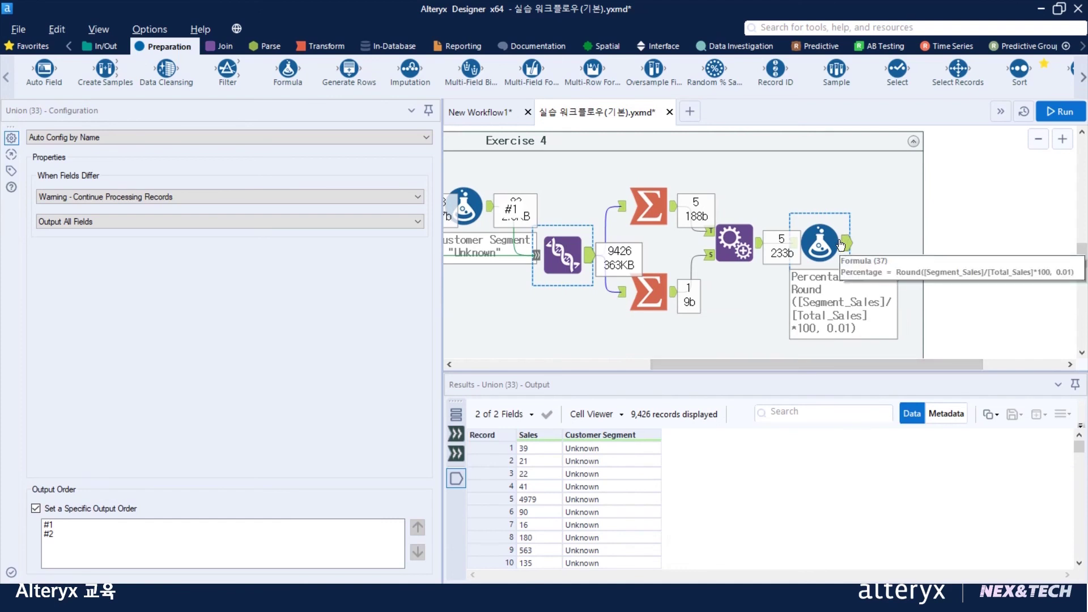
pyautogui.click(673, 225)
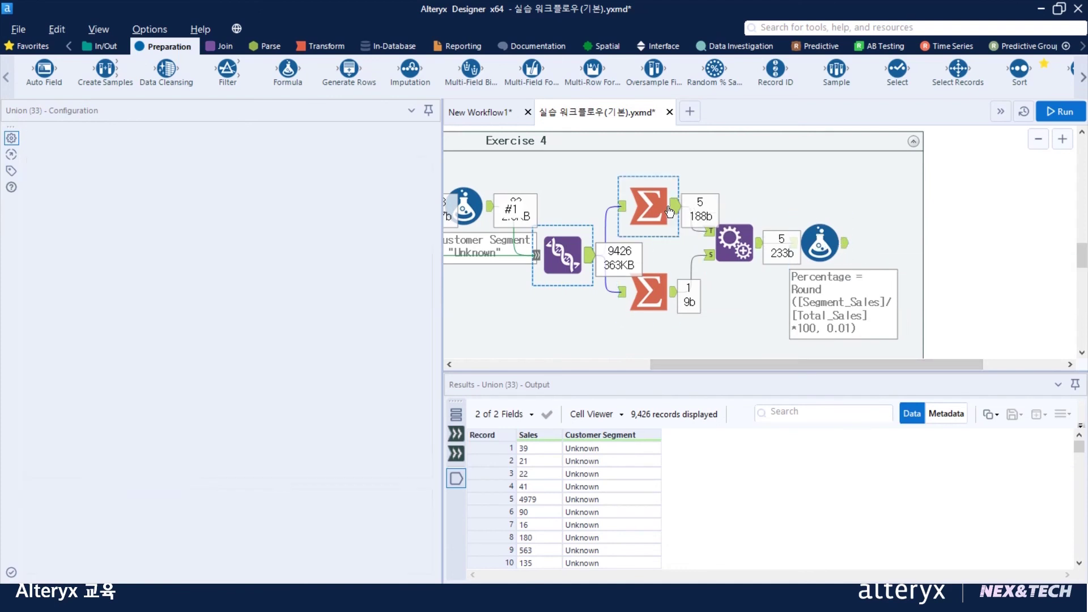
pyautogui.click(648, 292)
pyautogui.click(819, 243)
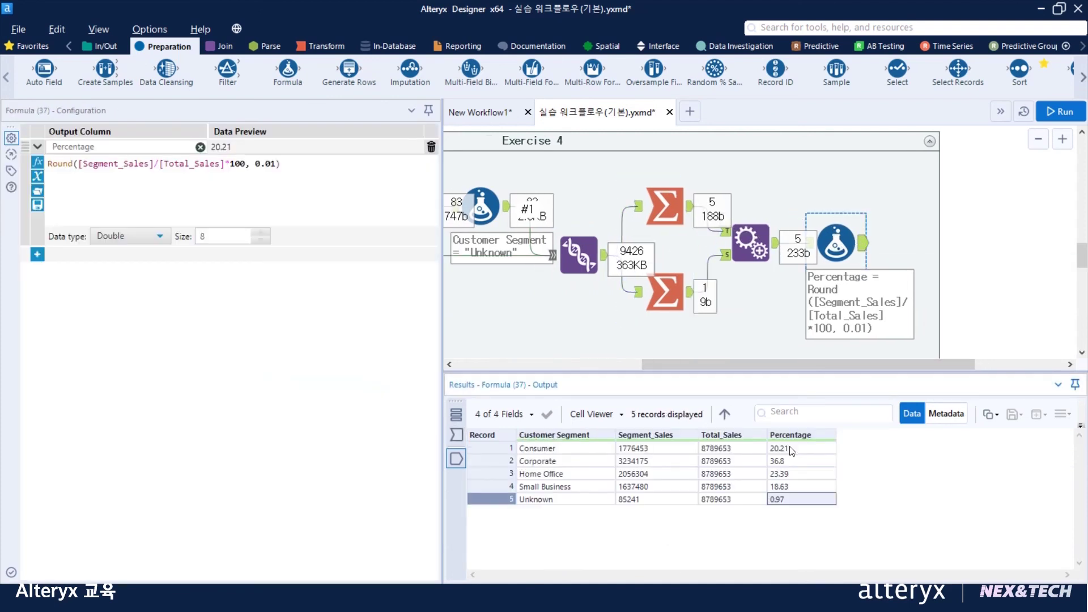
pyautogui.click(791, 451)
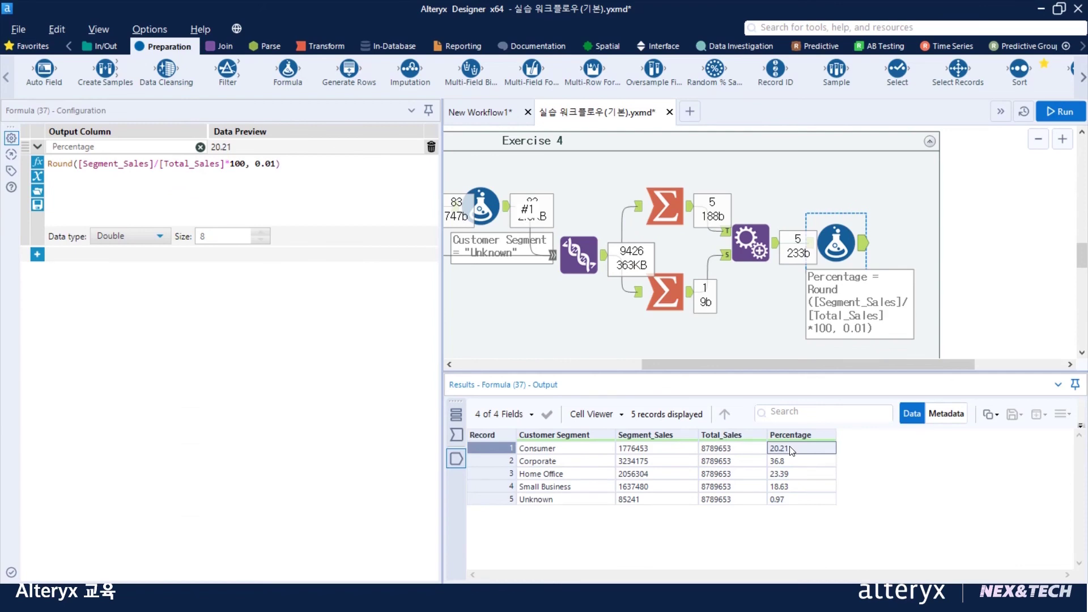
# Trace the Exercise 4 flow again from the two data sources through Union and Summarize to the final Formula output
pyautogui.moveTo(808, 364); pyautogui.dragTo(621, 365)
pyautogui.click(553, 204)
pyautogui.click(582, 311)
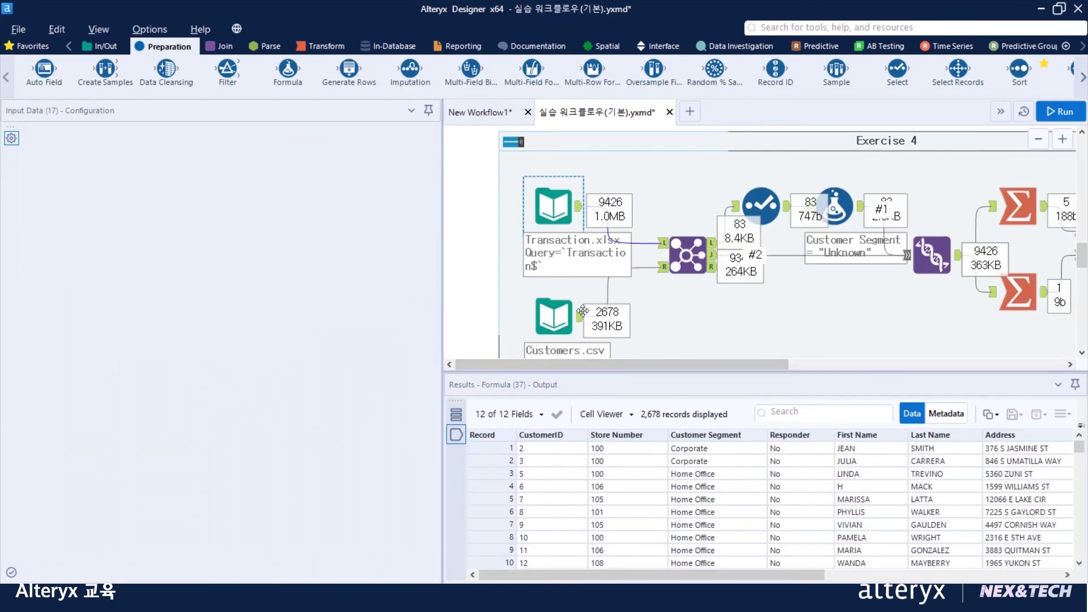
pyautogui.moveTo(680, 367); pyautogui.dragTo(807, 340)
pyautogui.click(708, 255)
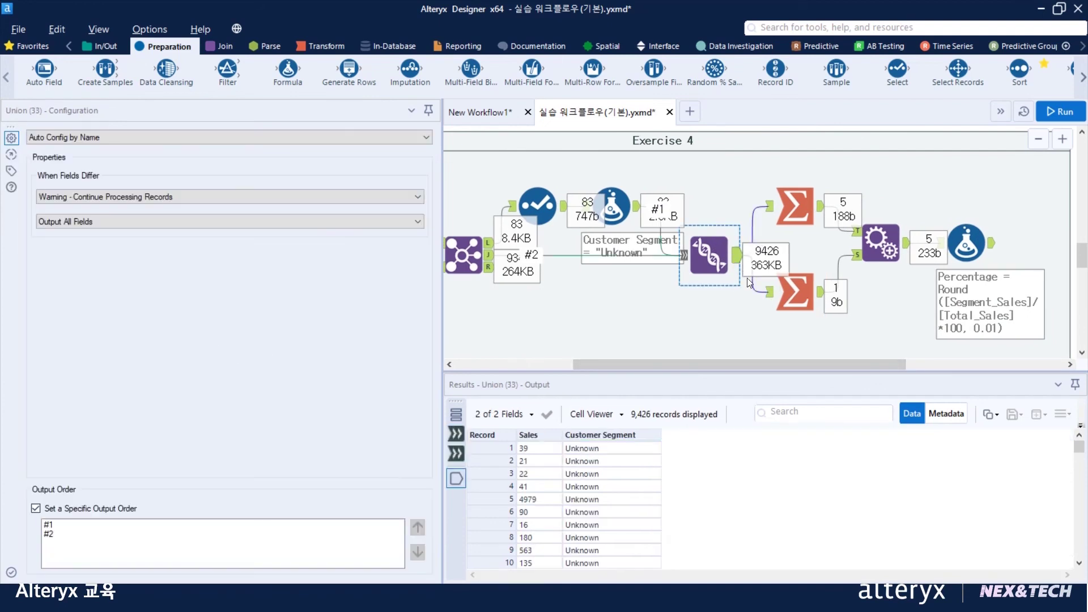
pyautogui.moveTo(767, 363); pyautogui.dragTo(843, 363)
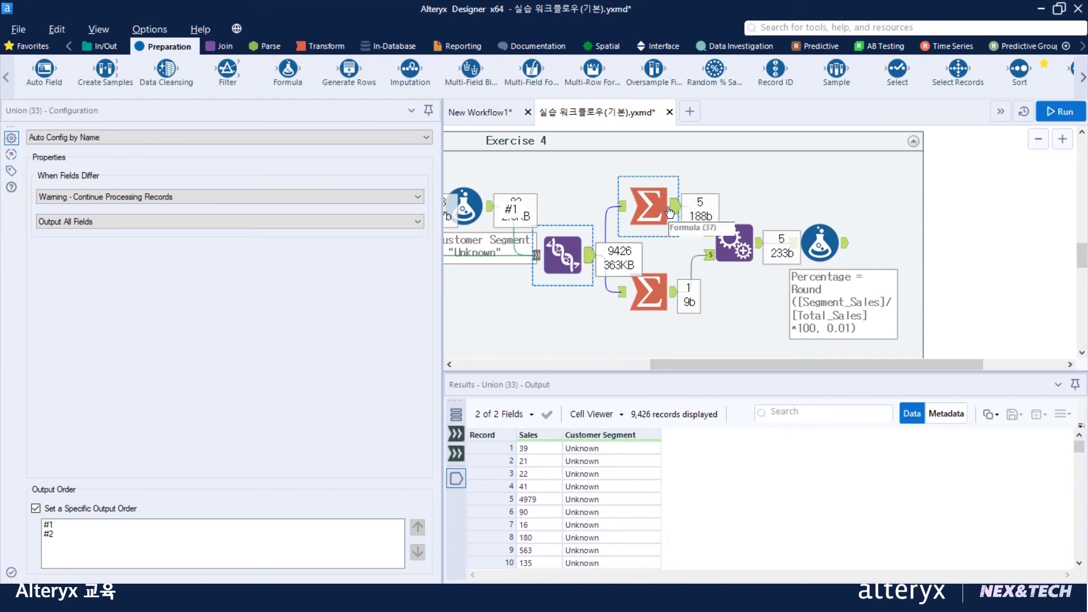
pyautogui.click(648, 206)
pyautogui.click(648, 291)
pyautogui.click(820, 243)
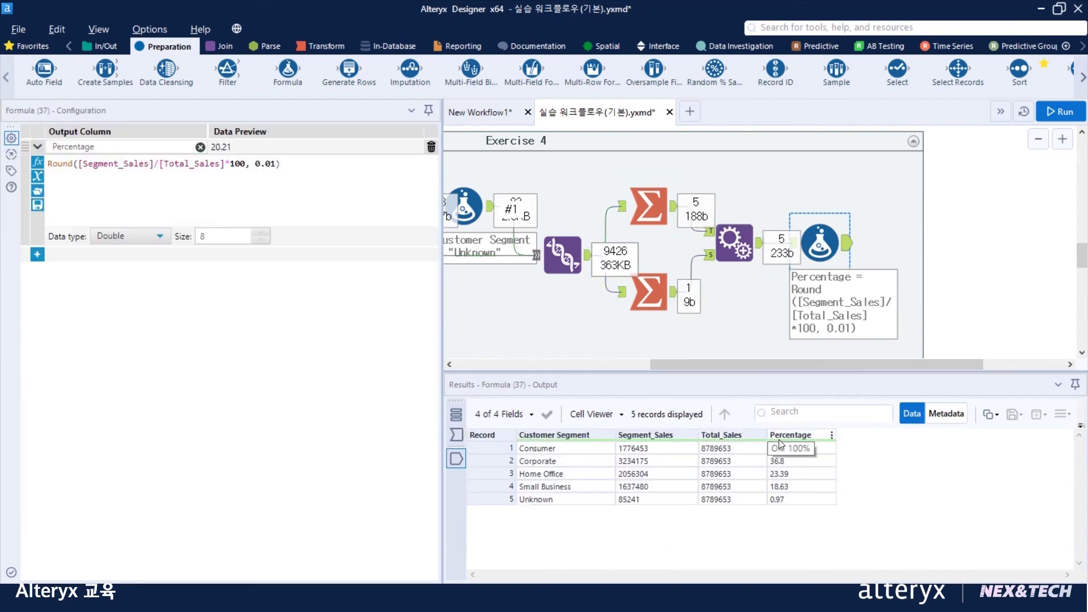